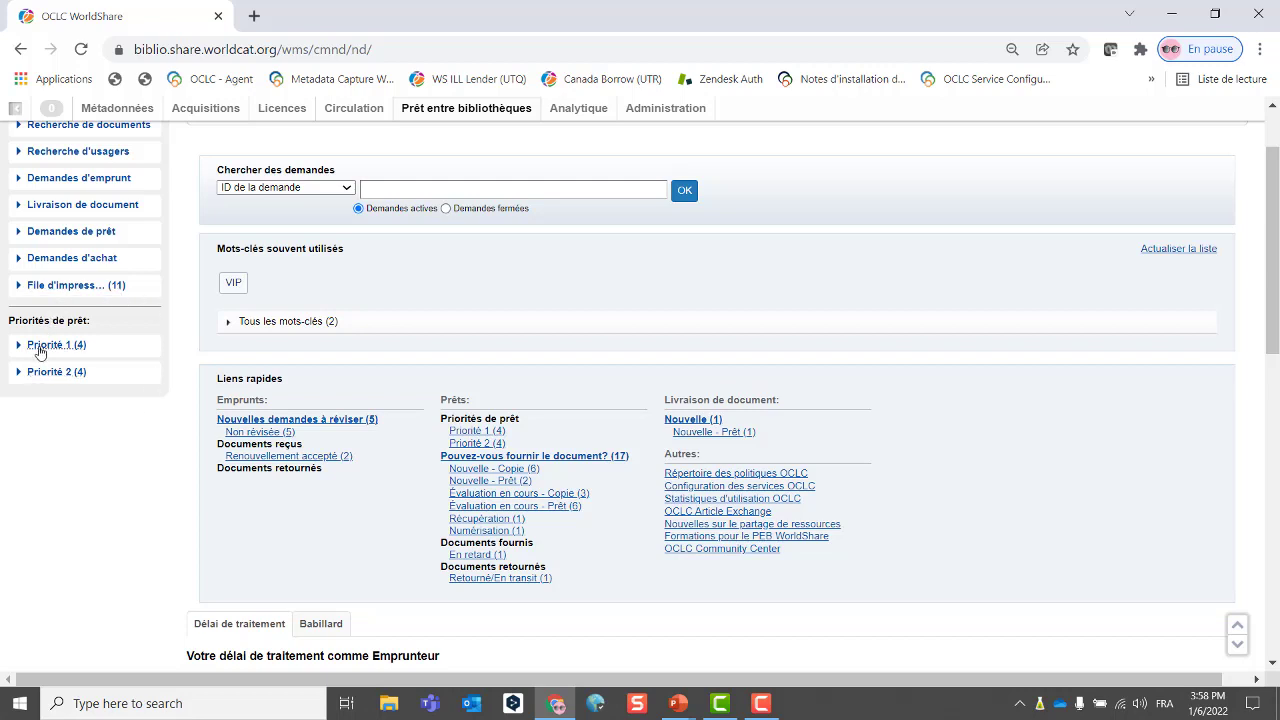
- Open the Priorité 1 lending requests awaiting a supply answer and review their statuses, media types and response times
click(40, 346)
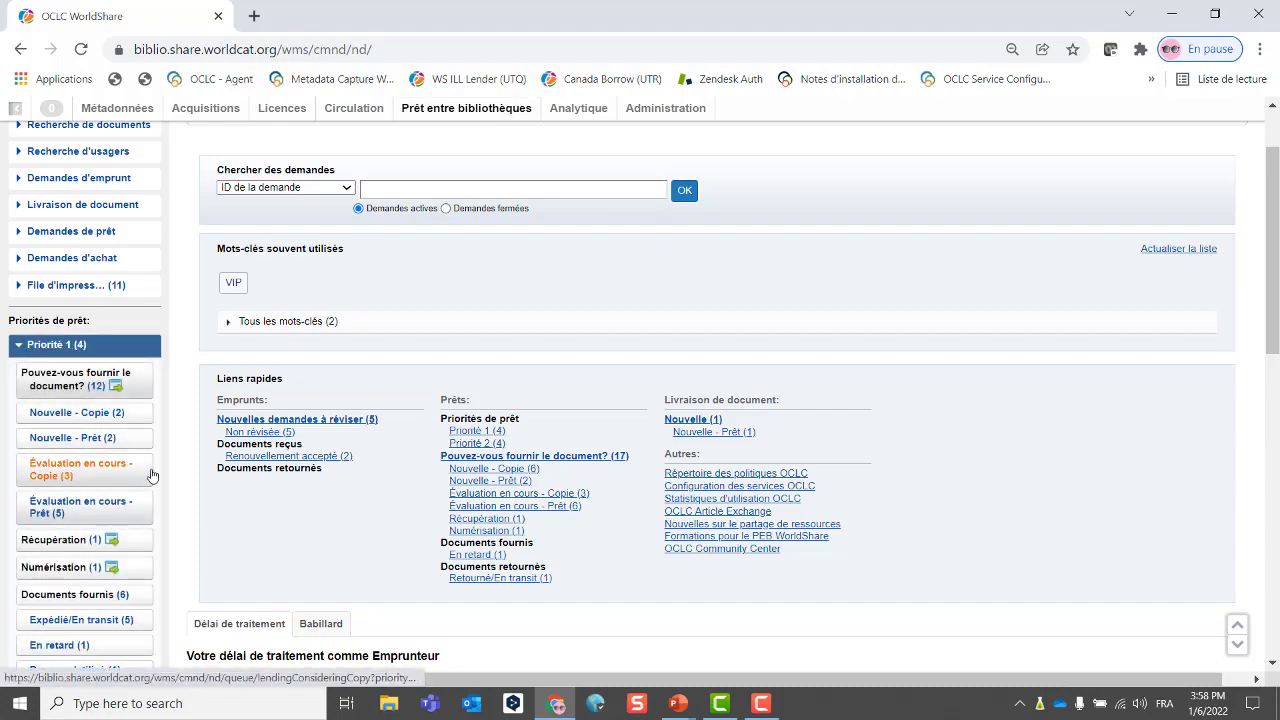
scroll(117, 316, down, 1)
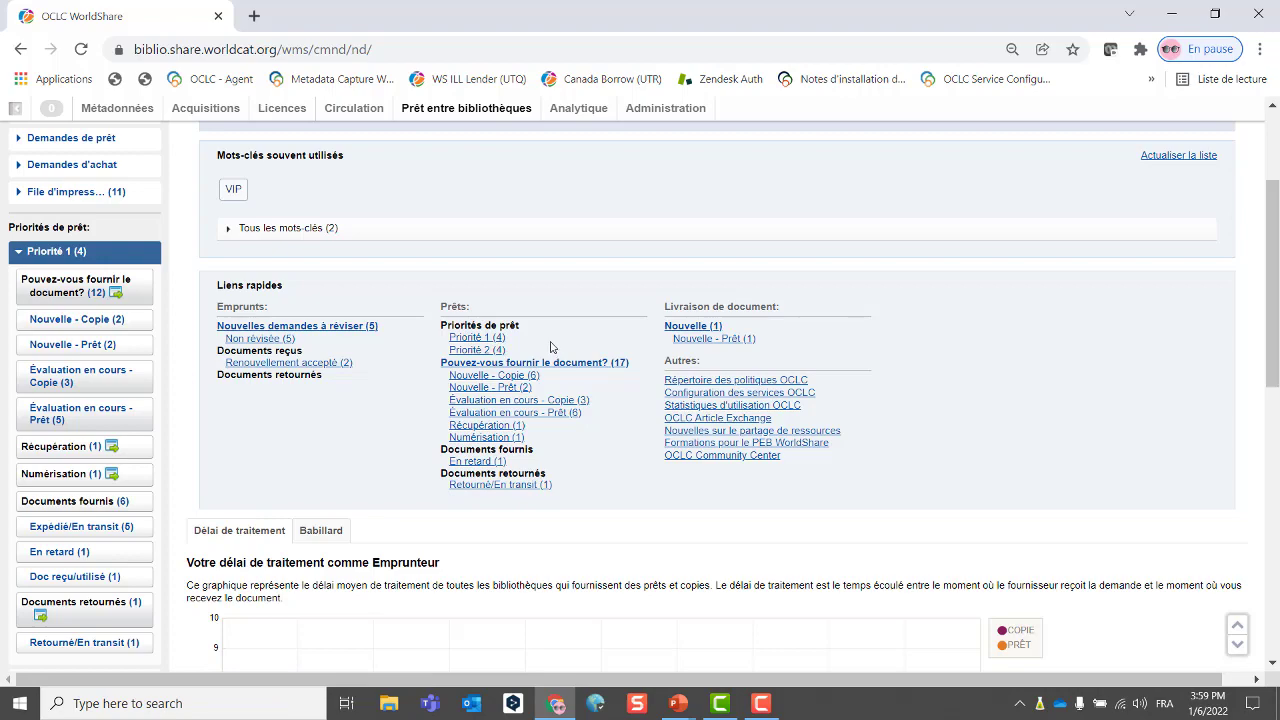
click(462, 343)
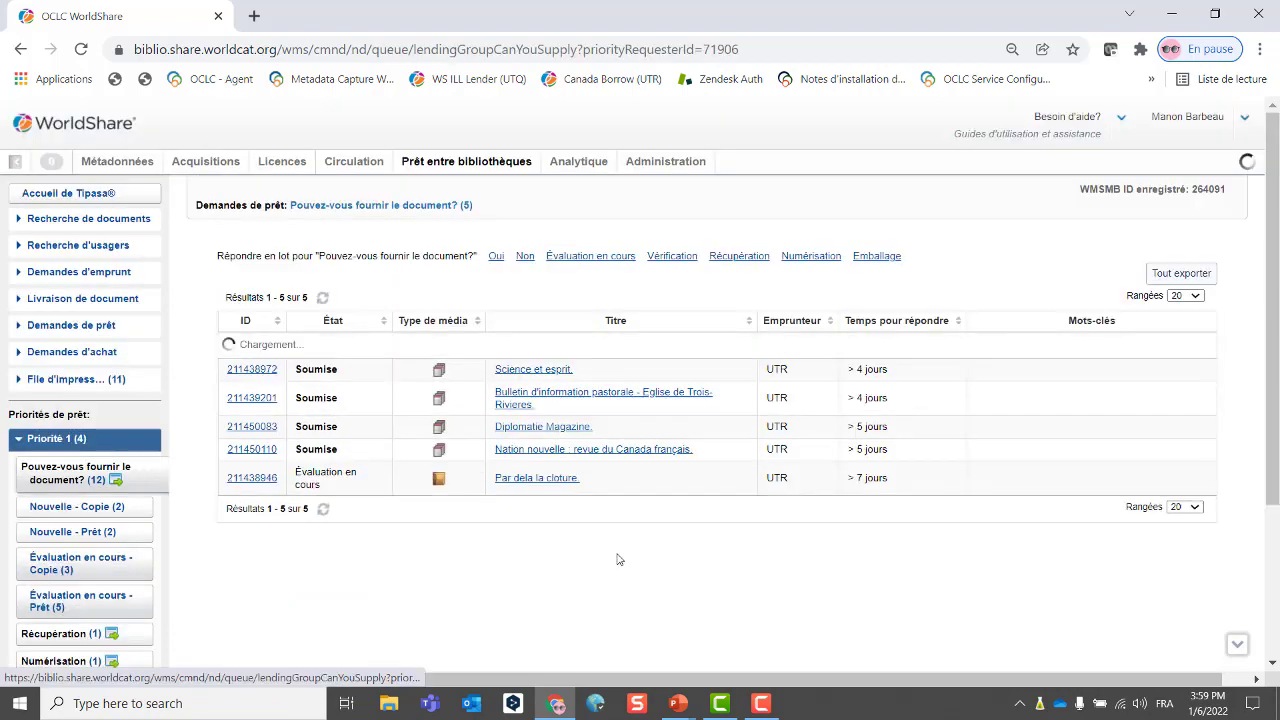
scroll(462, 504, down, 1)
scroll(462, 504, down, 1)
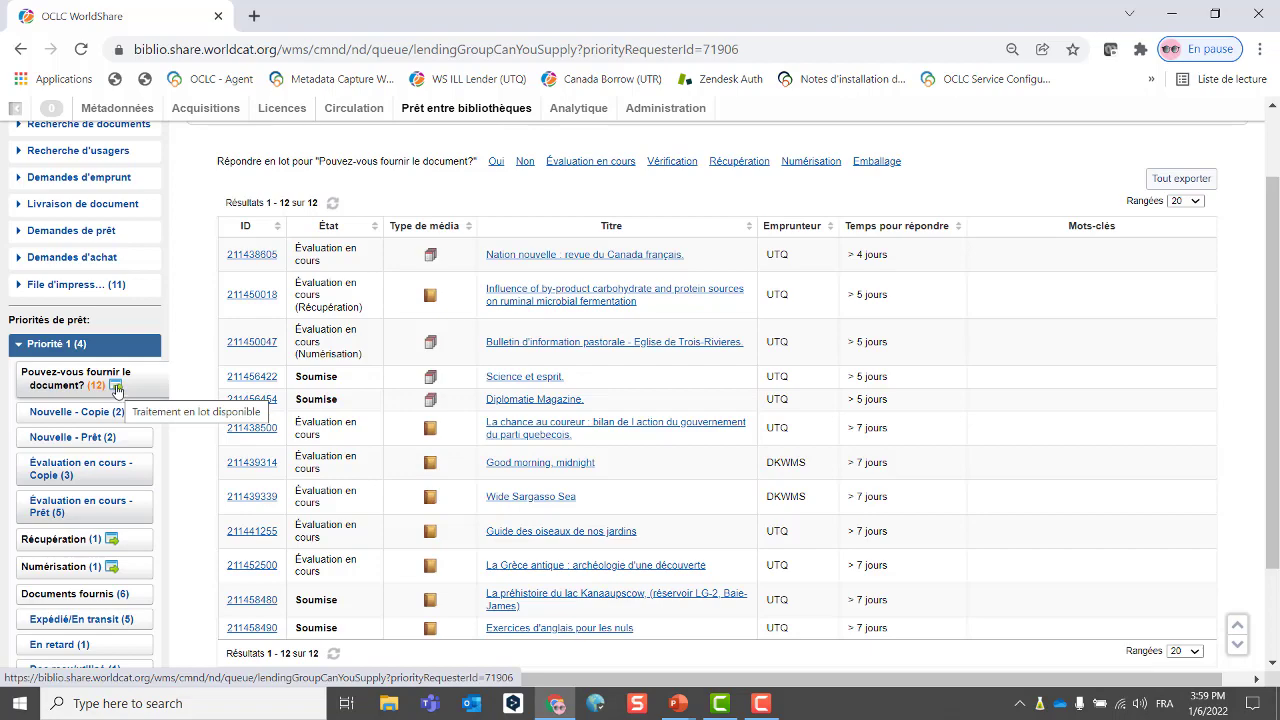
scroll(235, 400, up, 2)
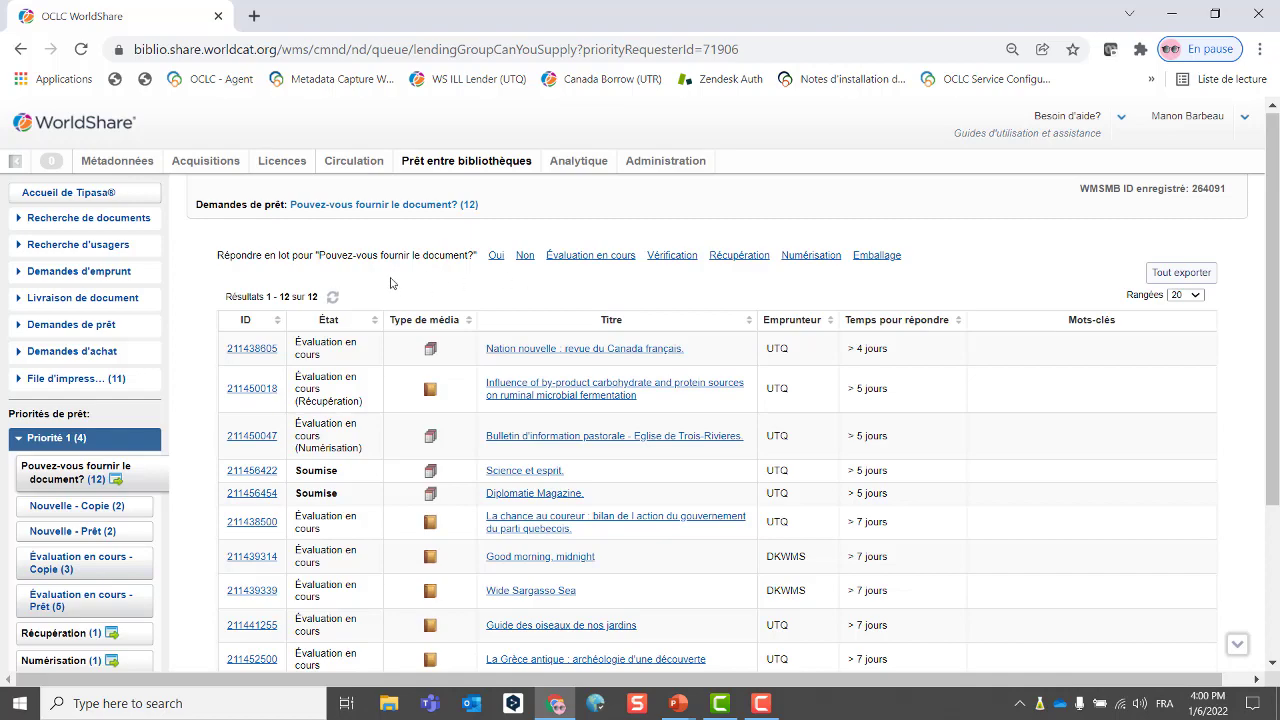
scroll(391, 284, down, 2)
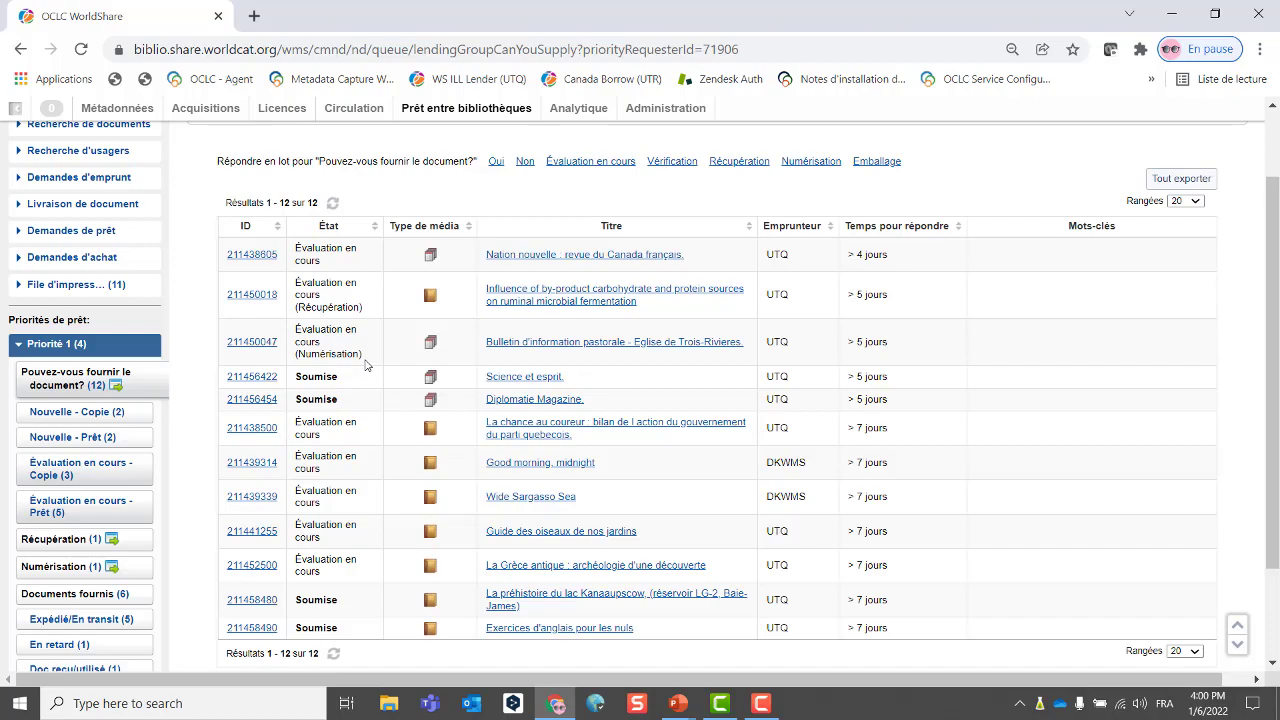
scroll(366, 367, down, 1)
scroll(365, 366, up, 2)
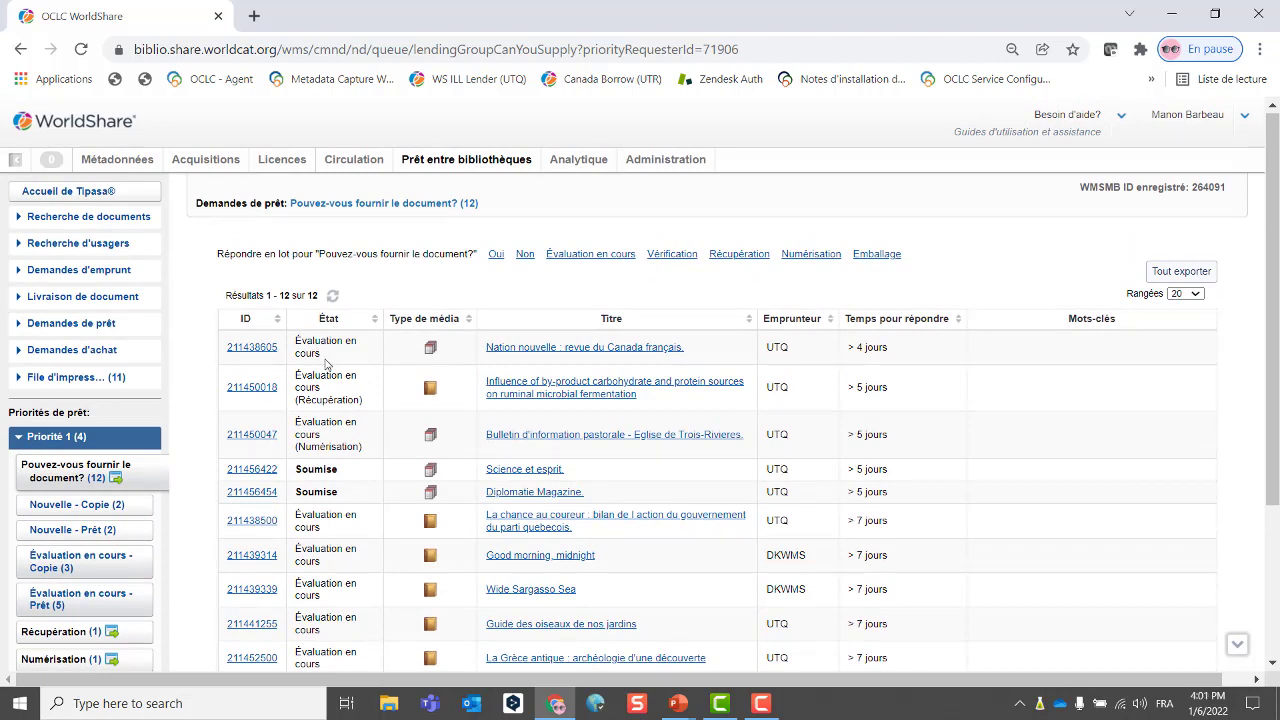
- Start a batch Vérification response for the Priorité 1 requests and look over those available to add
click(668, 261)
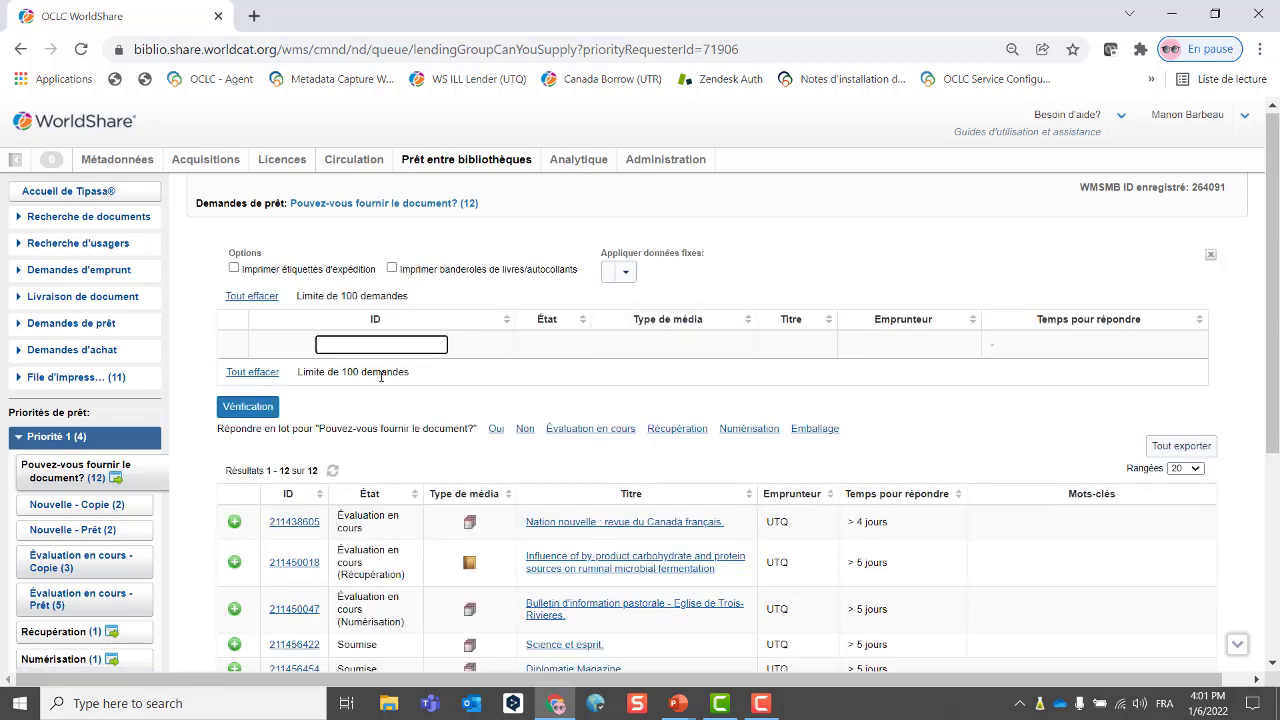
scroll(381, 376, down, 2)
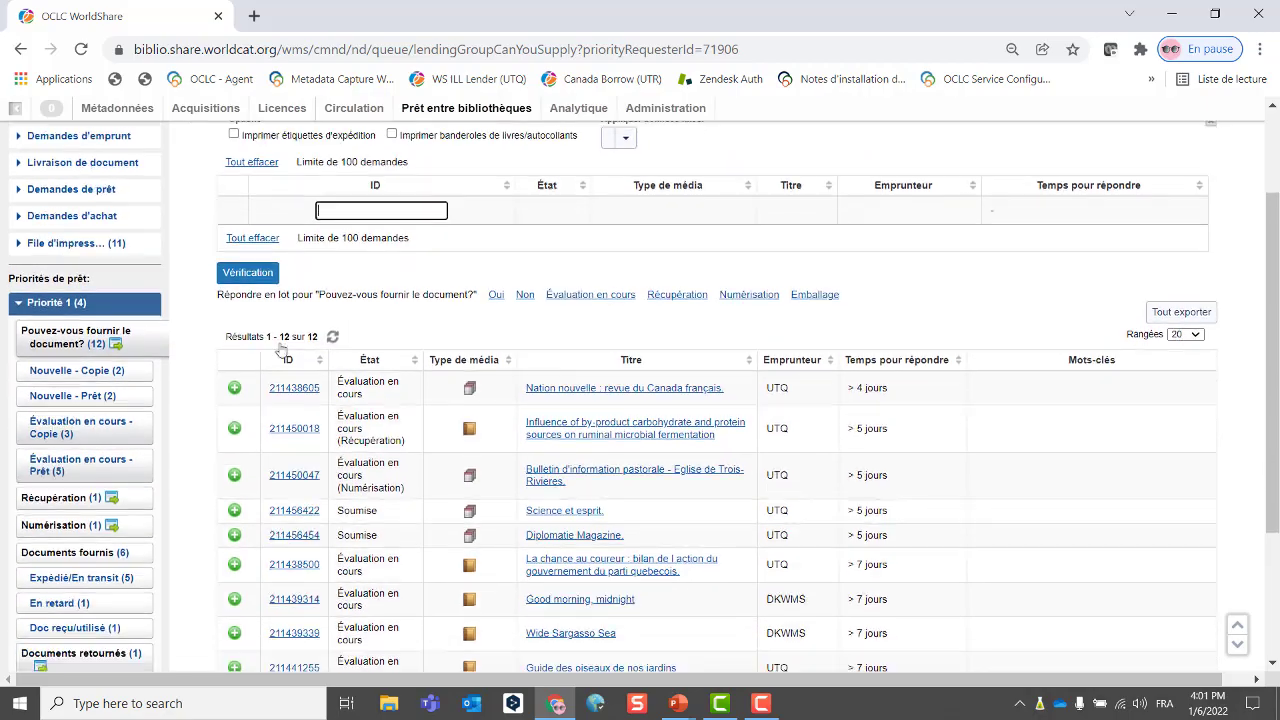
scroll(270, 350, down, 1)
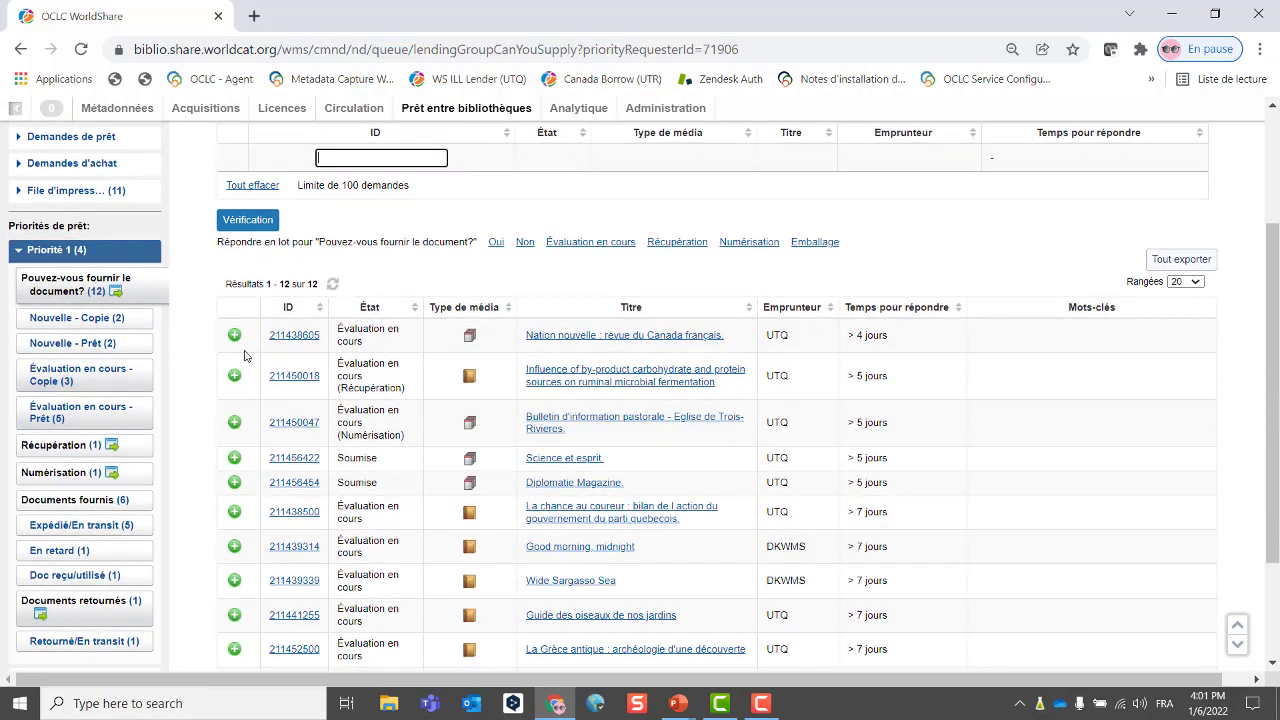
scroll(250, 358, down, 2)
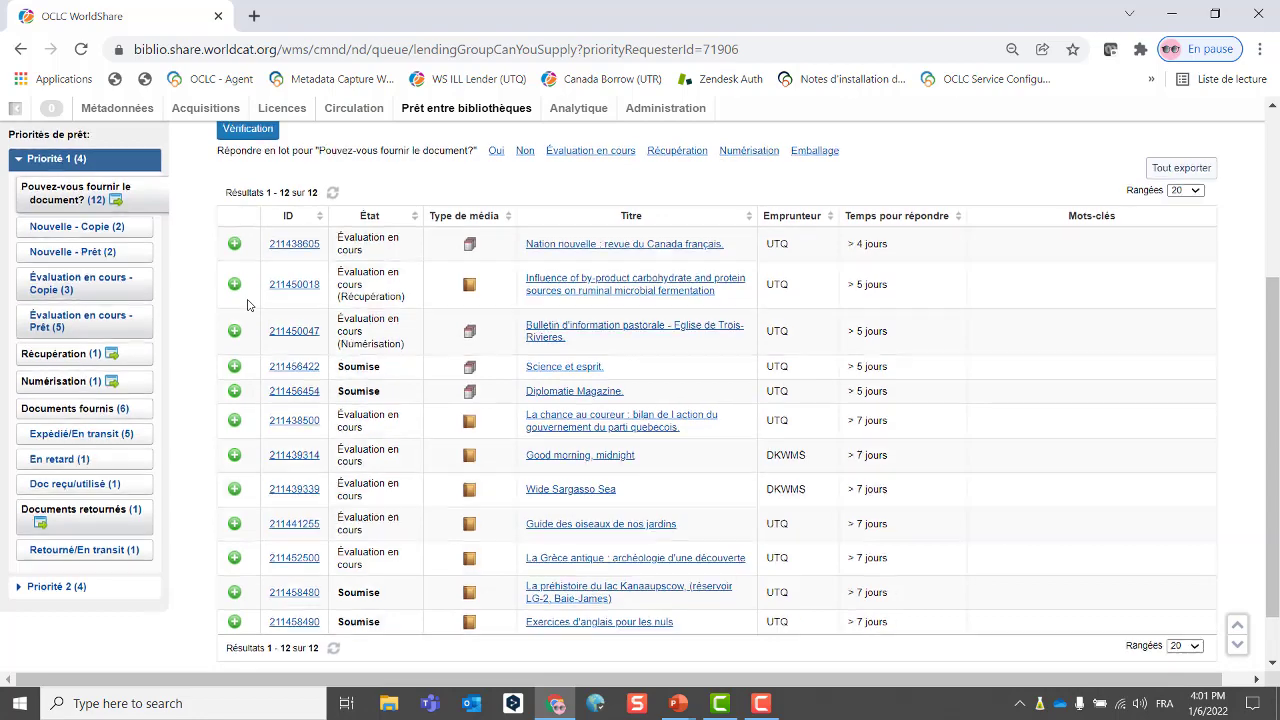
scroll(265, 168, up, 2)
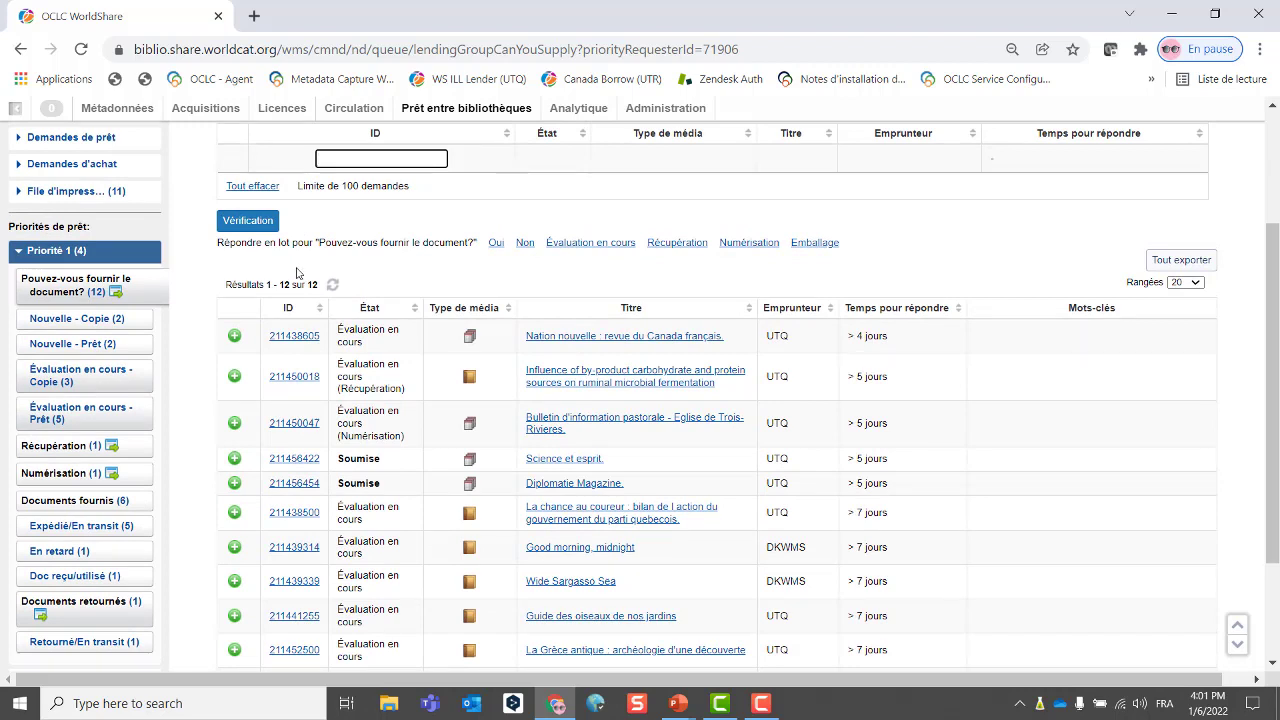
click(235, 376)
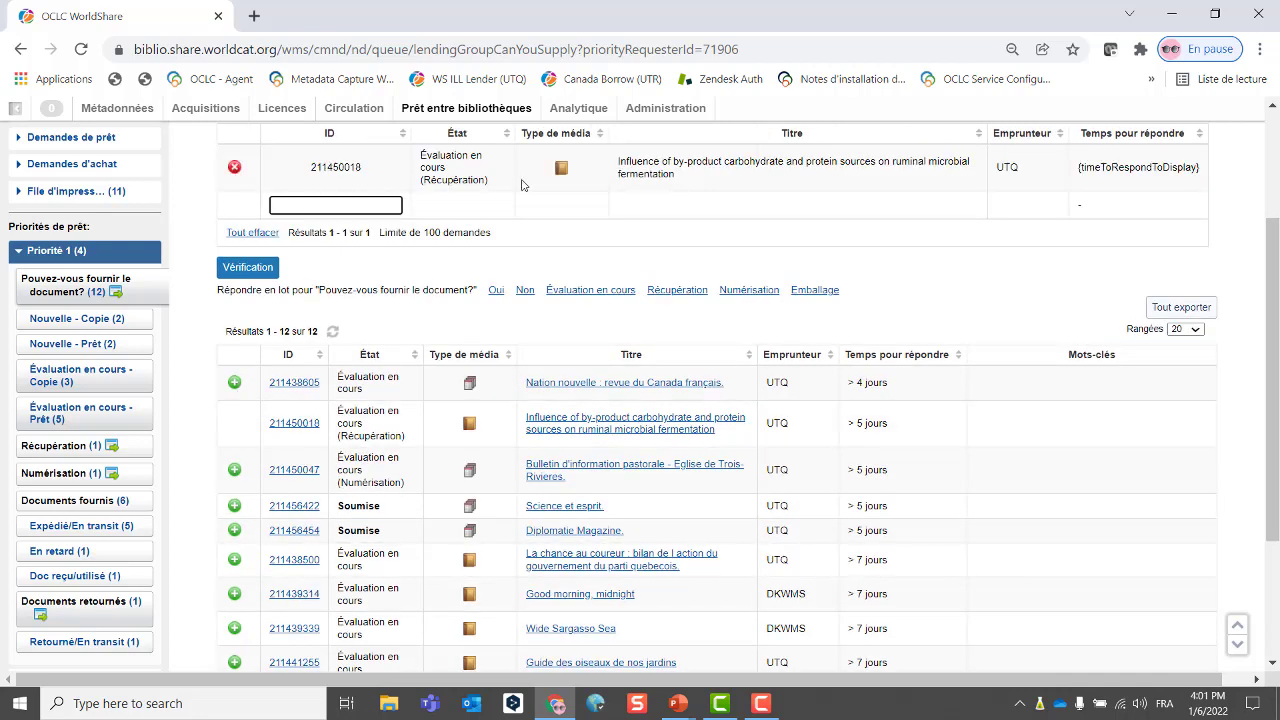
click(235, 168)
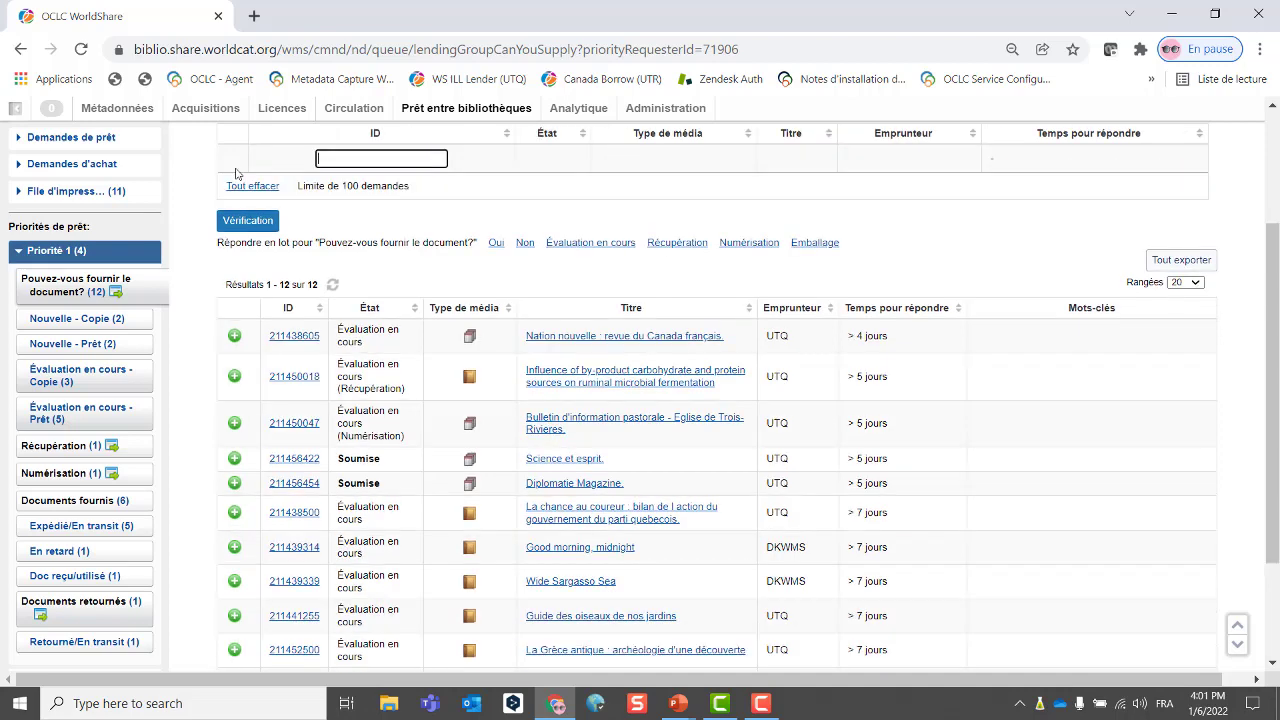
scroll(215, 260, up, 2)
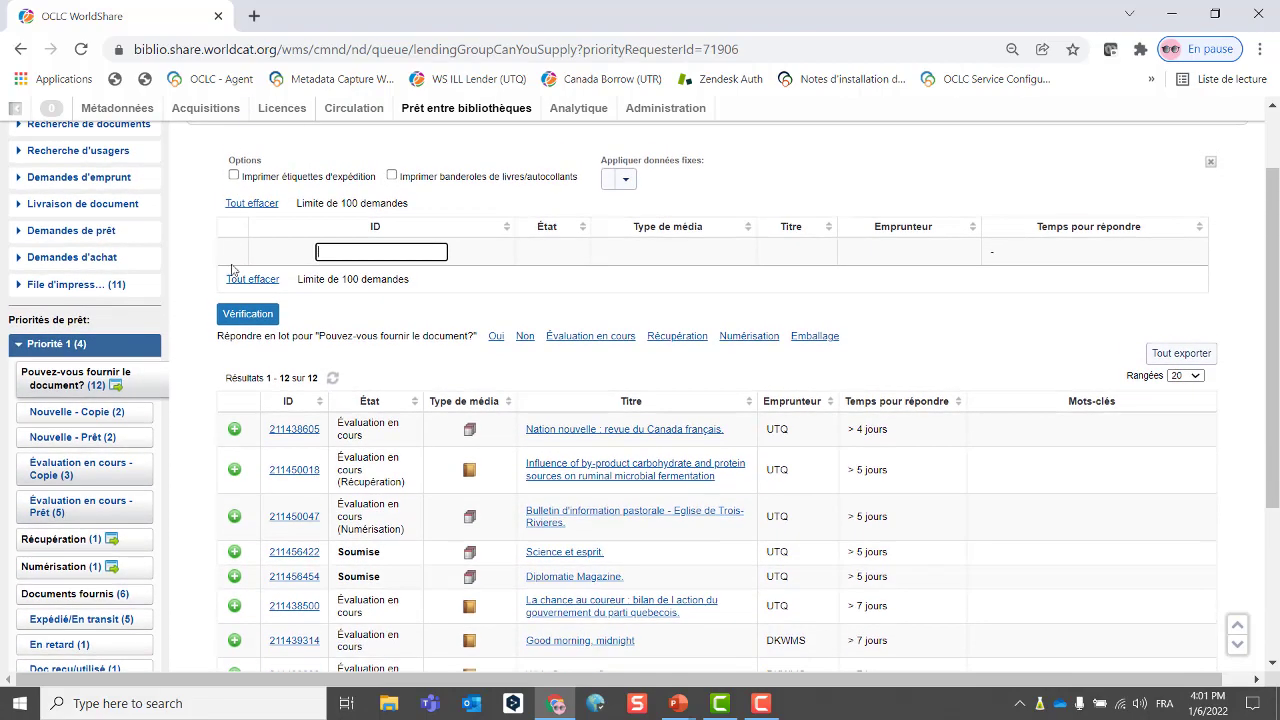
scroll(333, 378, down, 2)
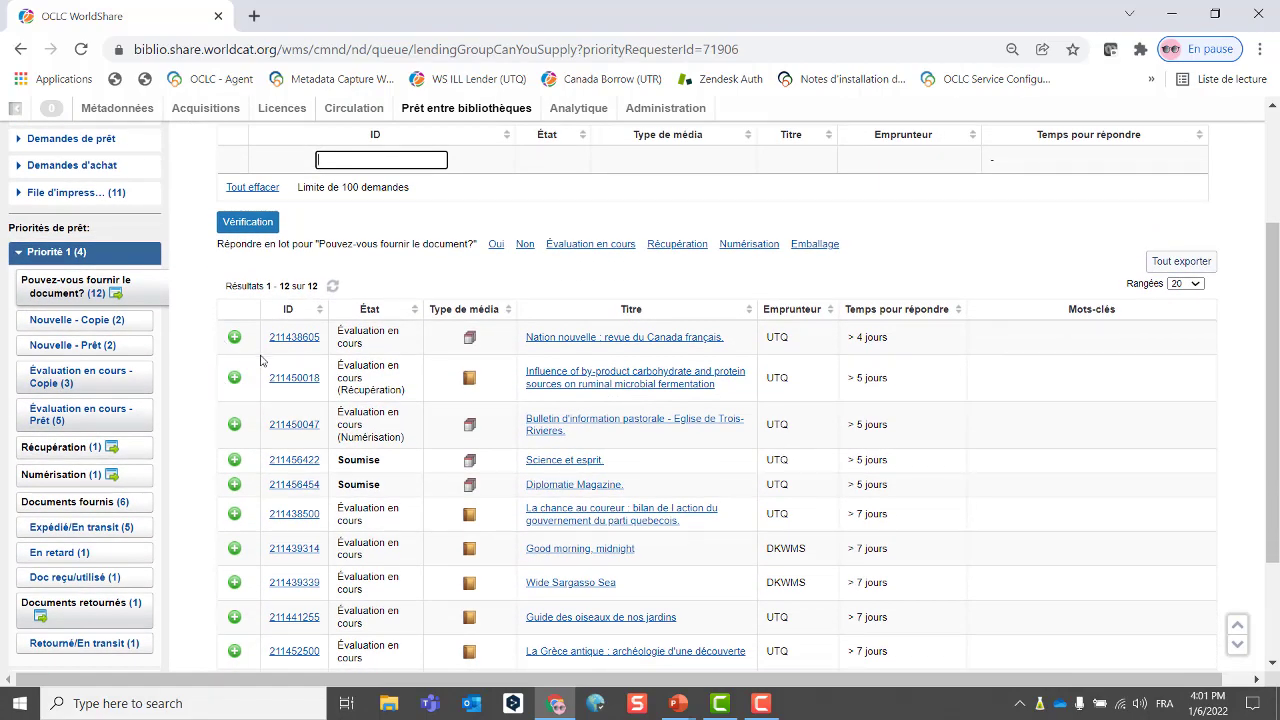
- Batch-mark the requests for "Influence of by-product carbohydrate and protein sources" and "La chance au coureur" as Vérification
click(235, 378)
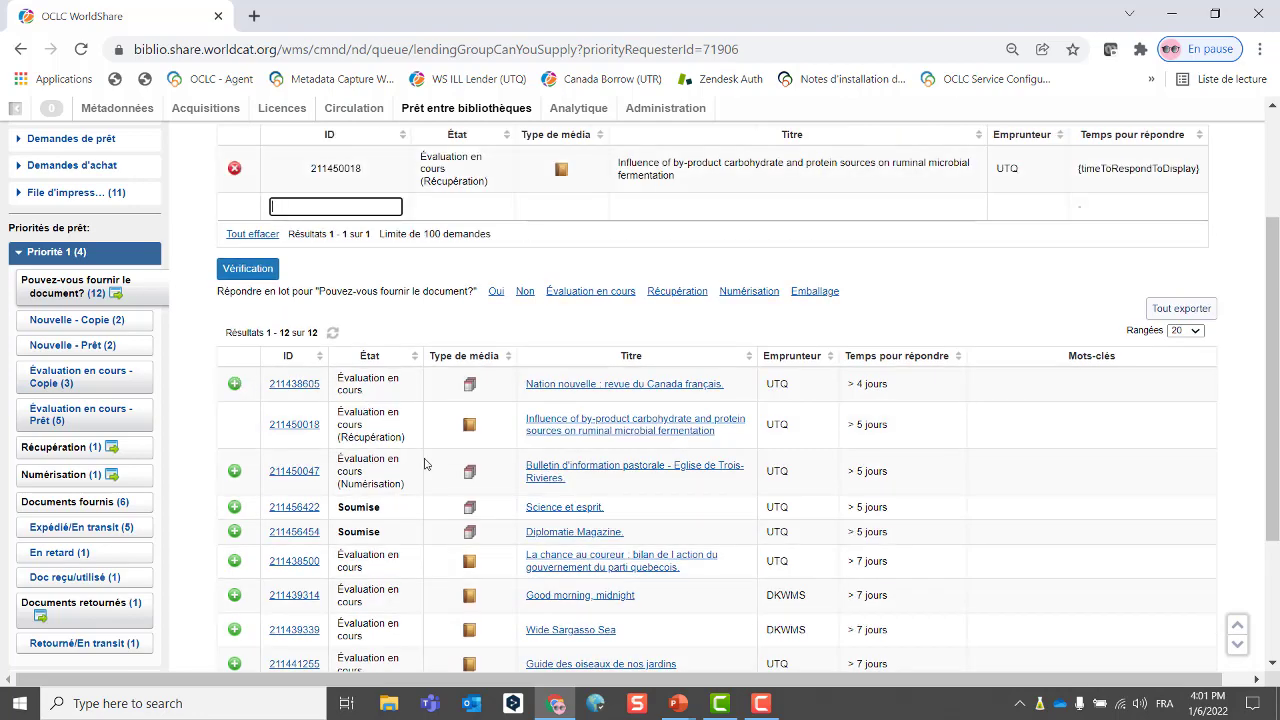
scroll(426, 460, down, 1)
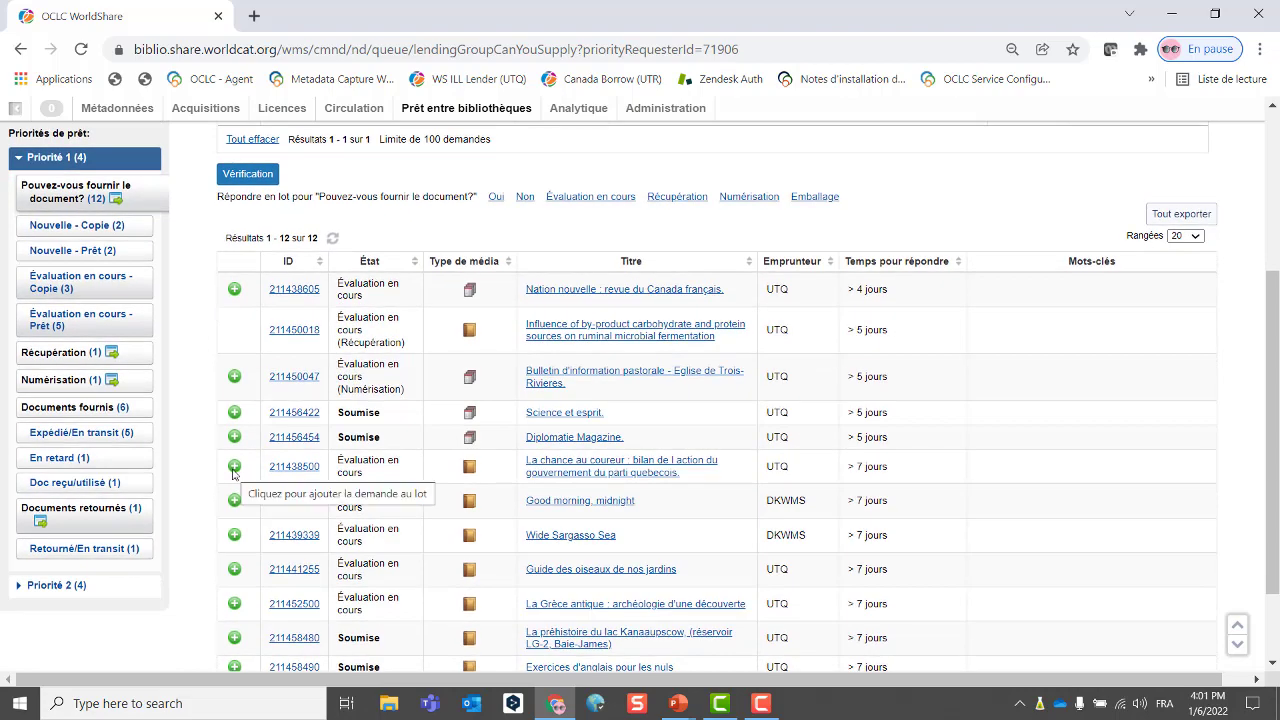
click(234, 467)
scroll(287, 254, up, 2)
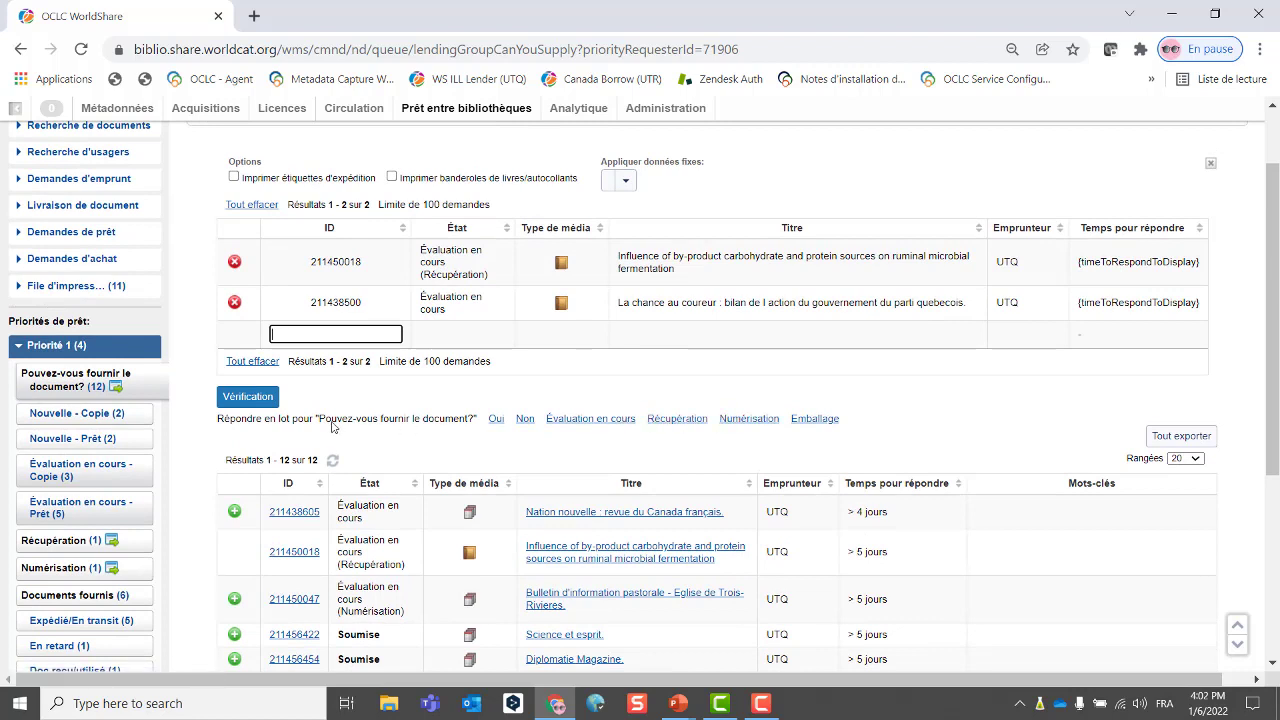
click(248, 398)
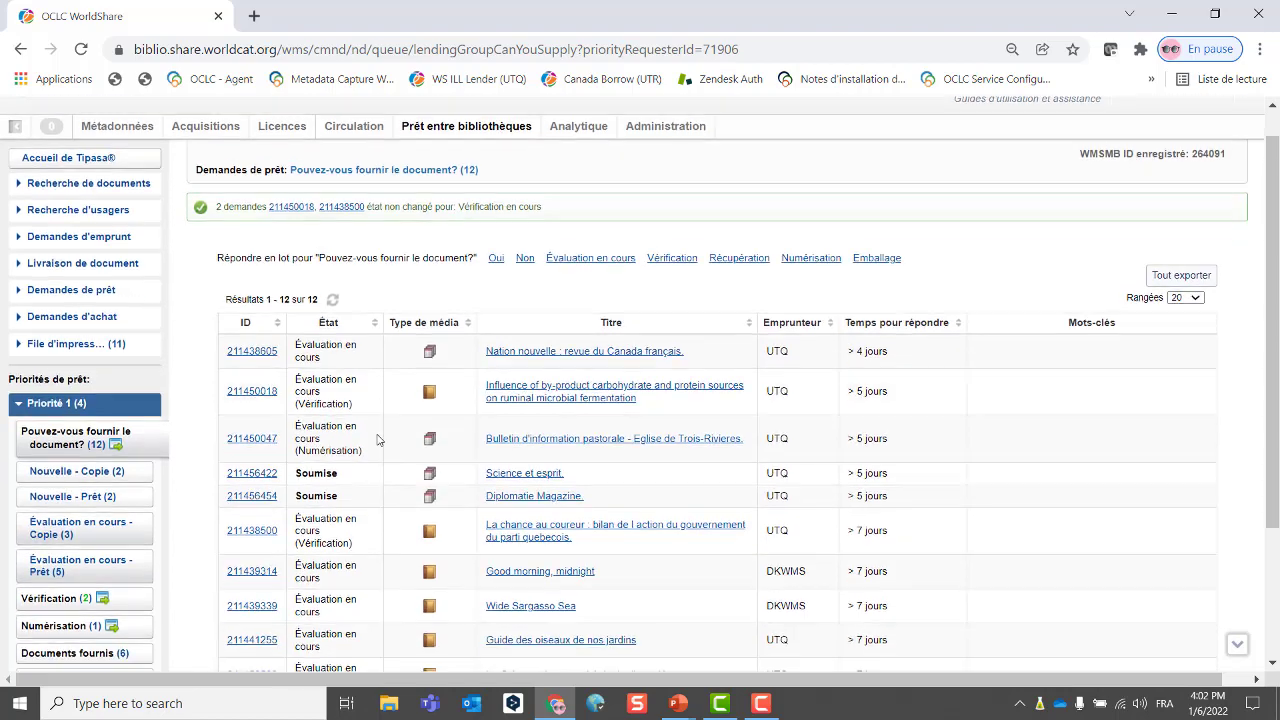
- Open the request for "Good morning, midnight" from the Priorité 1 list and examine its details
scroll(350, 342, down, 1)
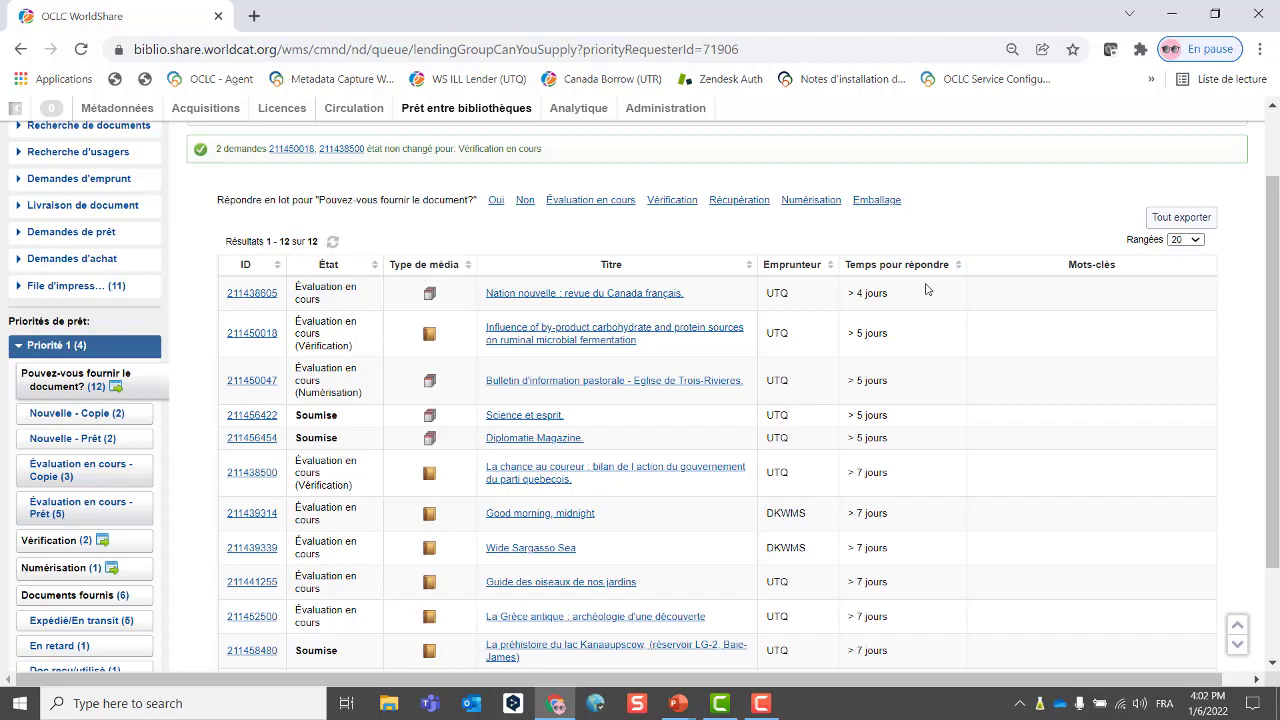
scroll(925, 575, down, 1)
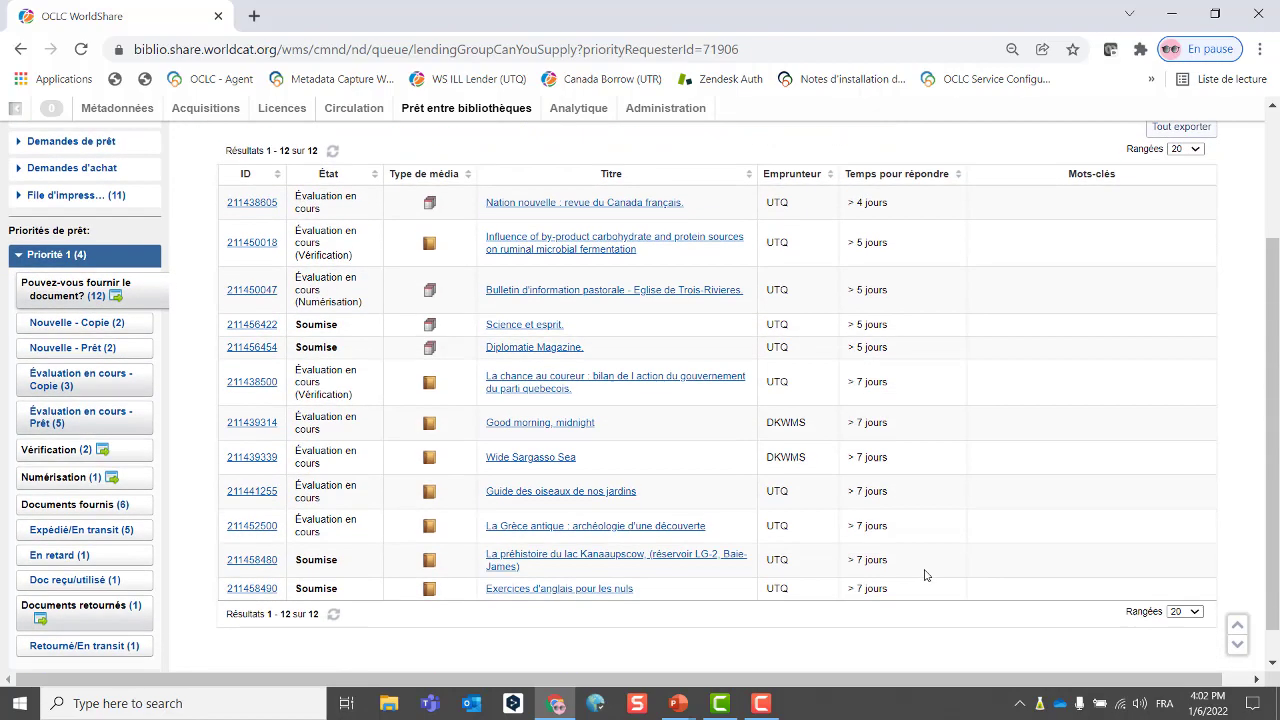
scroll(925, 575, up, 1)
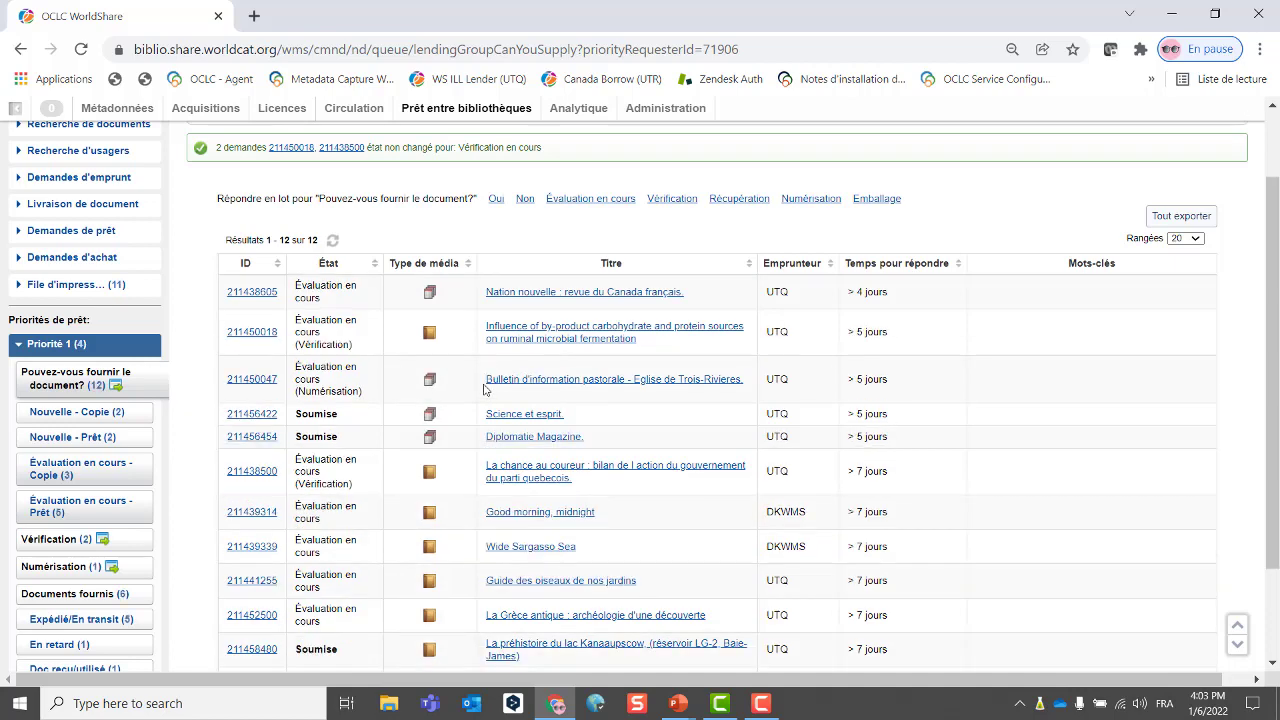
scroll(395, 372, down, 2)
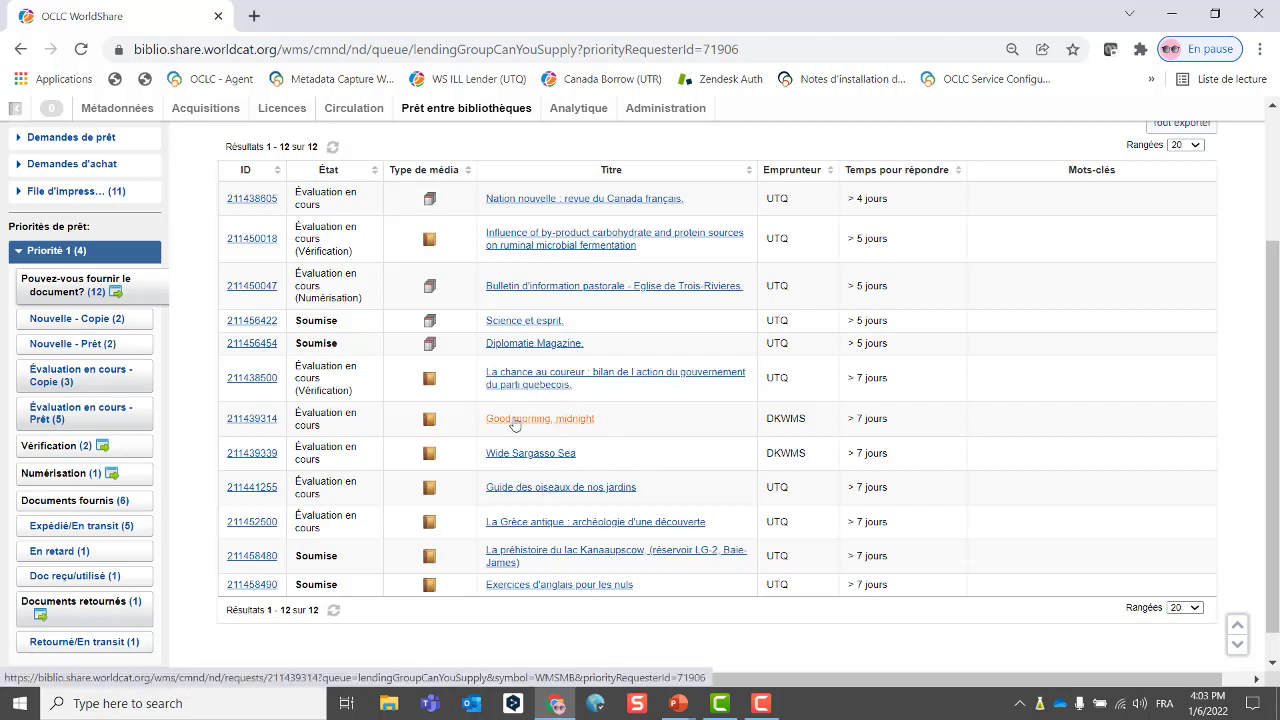
click(243, 420)
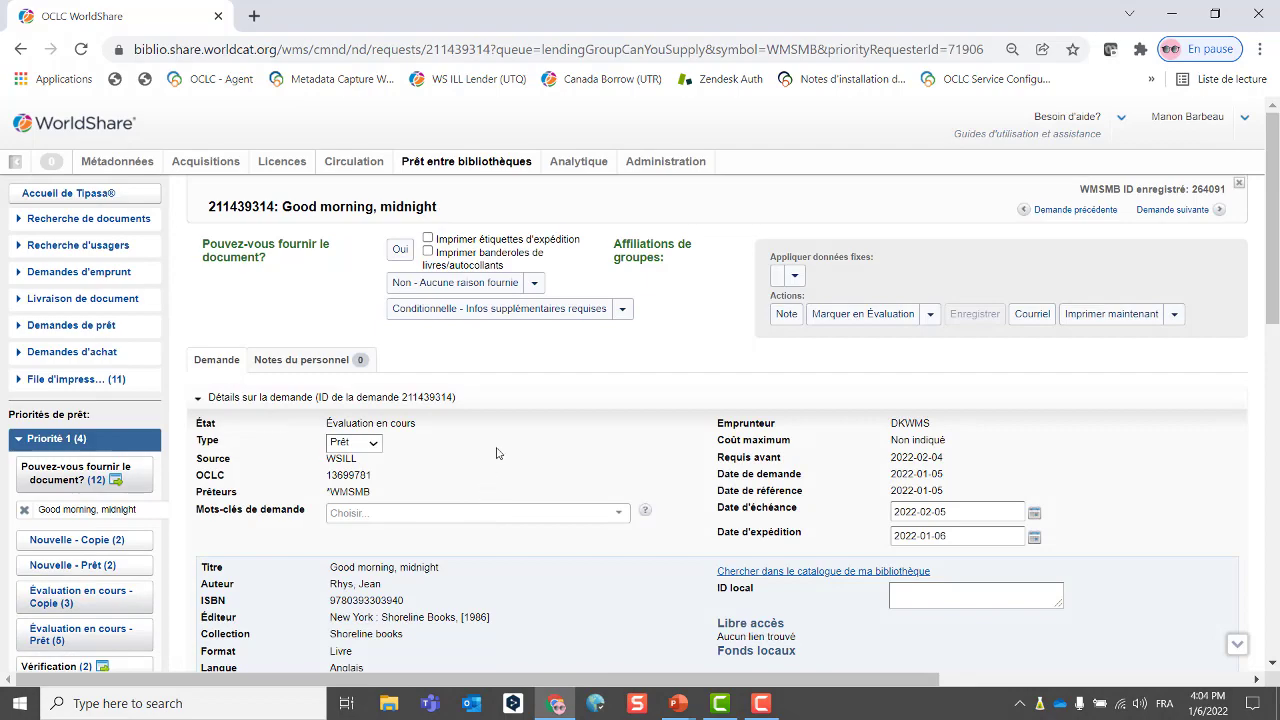
scroll(497, 453, down, 2)
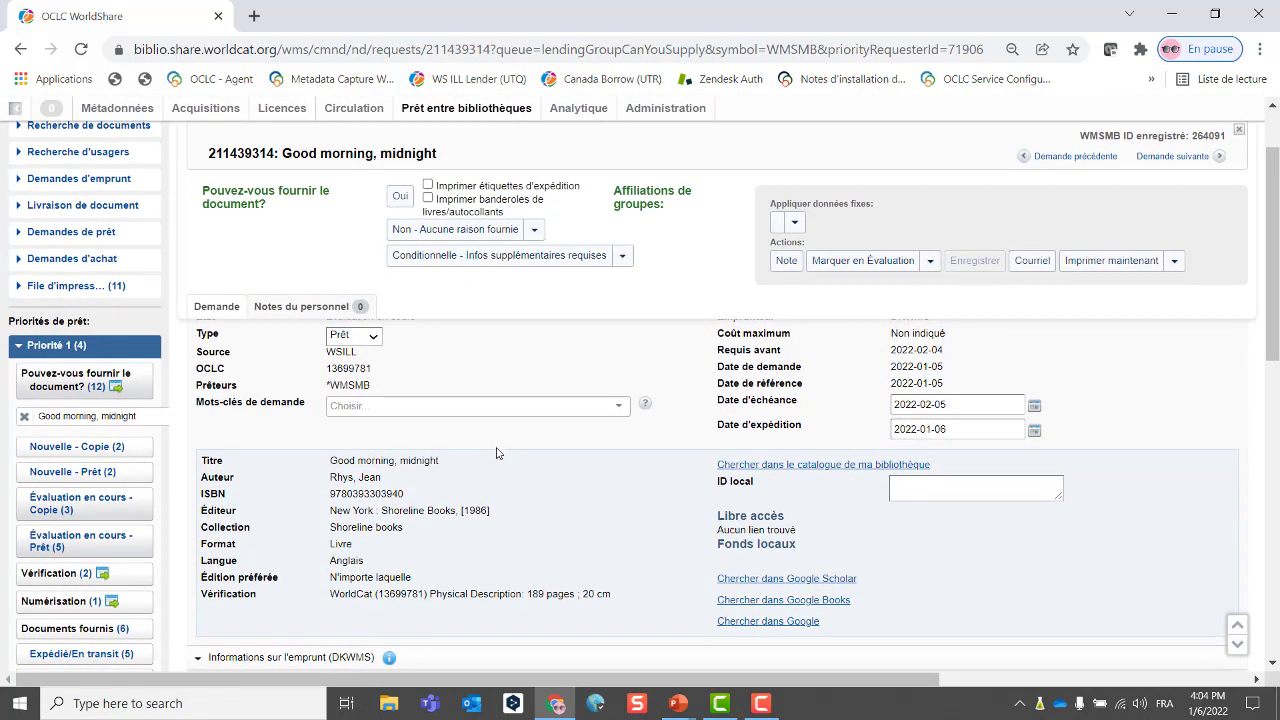
scroll(497, 453, up, 2)
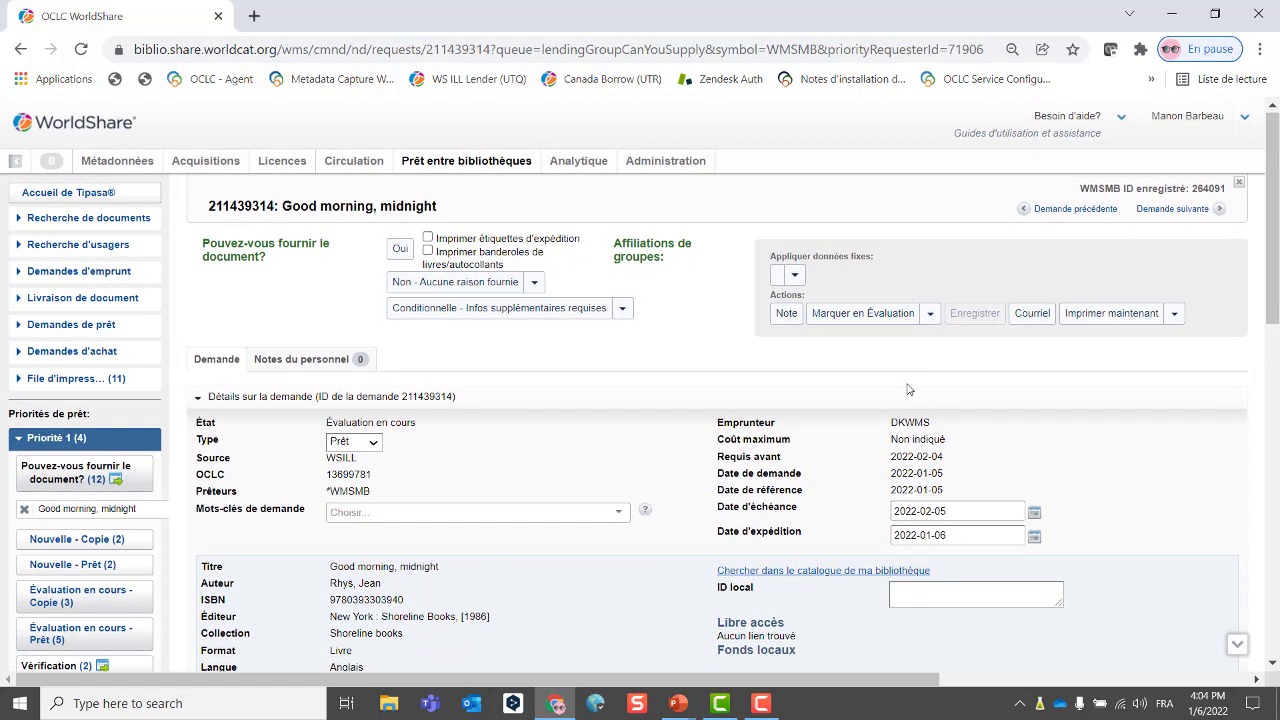
- Mark the "Good morning, midnight" request as Récupération and add it to the print queue
click(930, 314)
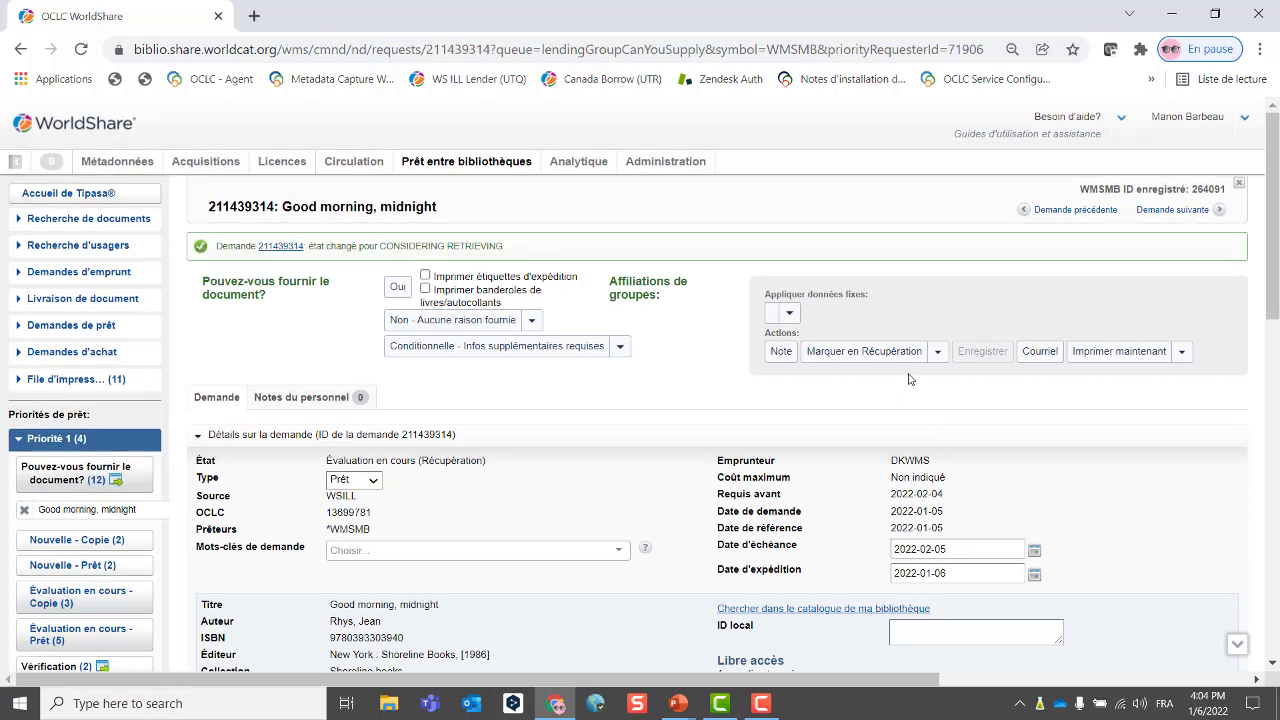
click(1180, 353)
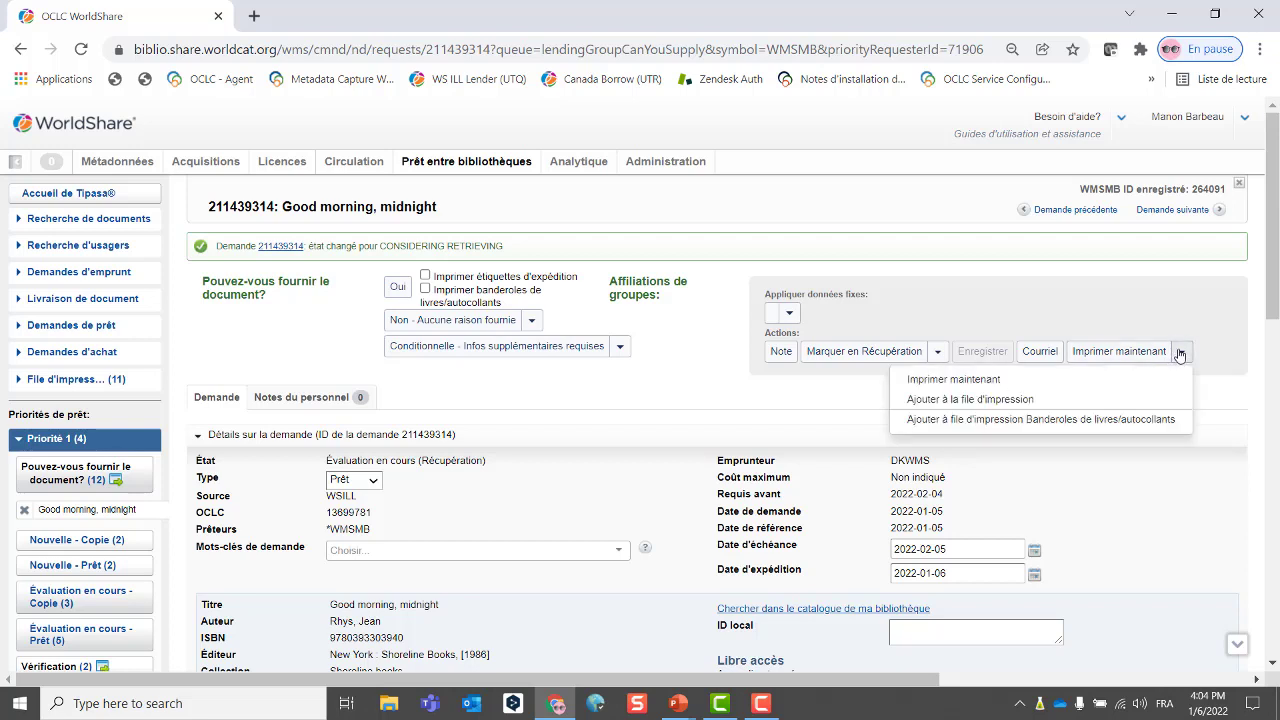
click(983, 400)
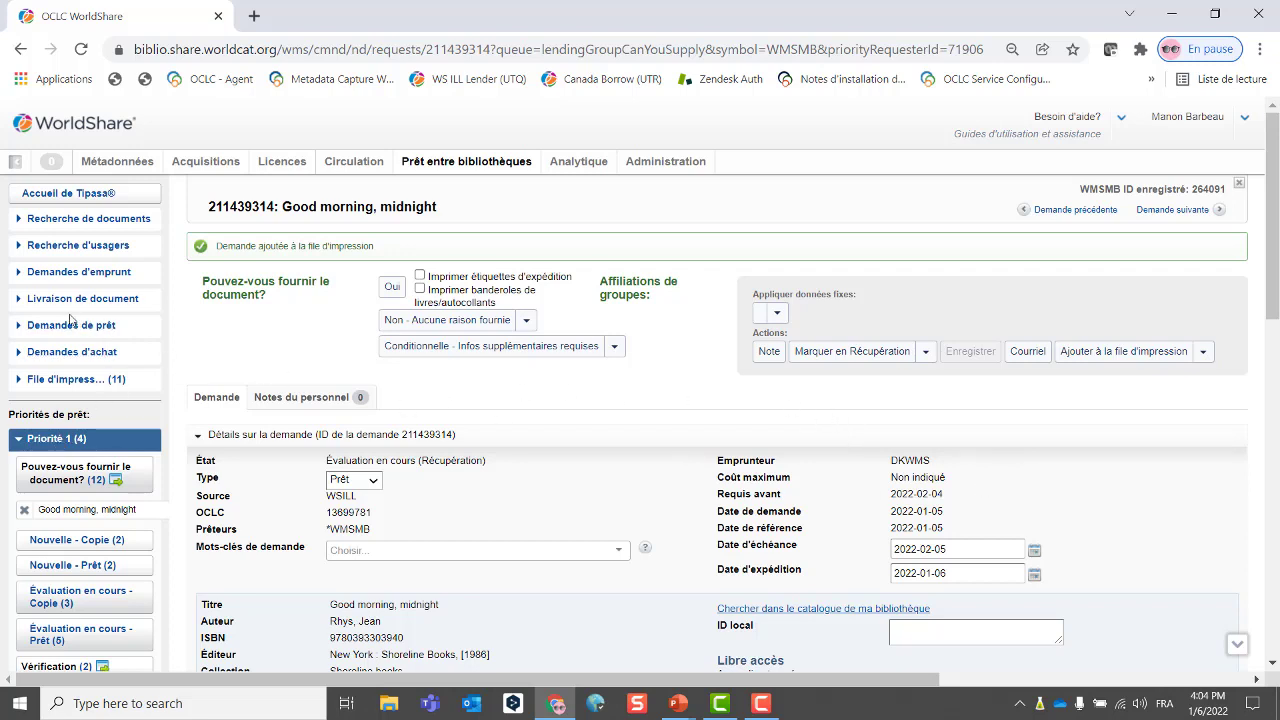
- Return to the Tipasa home page and open the Priorité 1 request for "La préhistoire du lac Kanaaupscow" to view its details
click(72, 195)
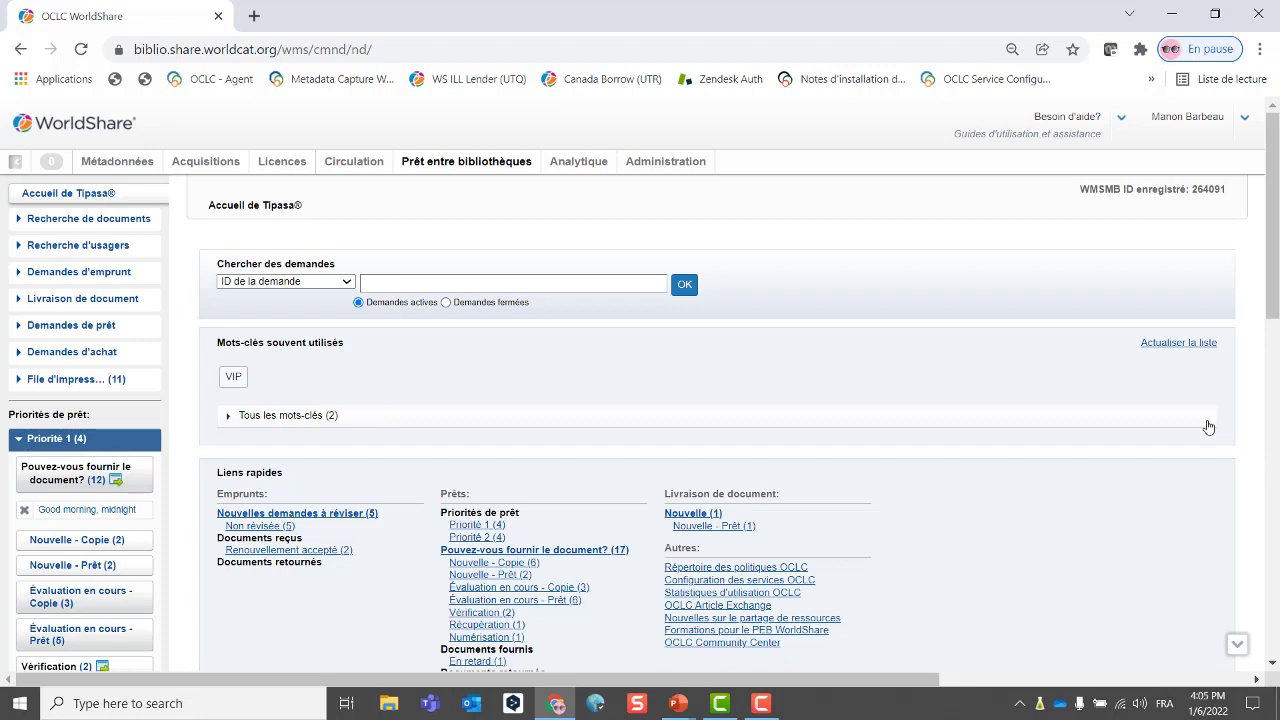
click(465, 530)
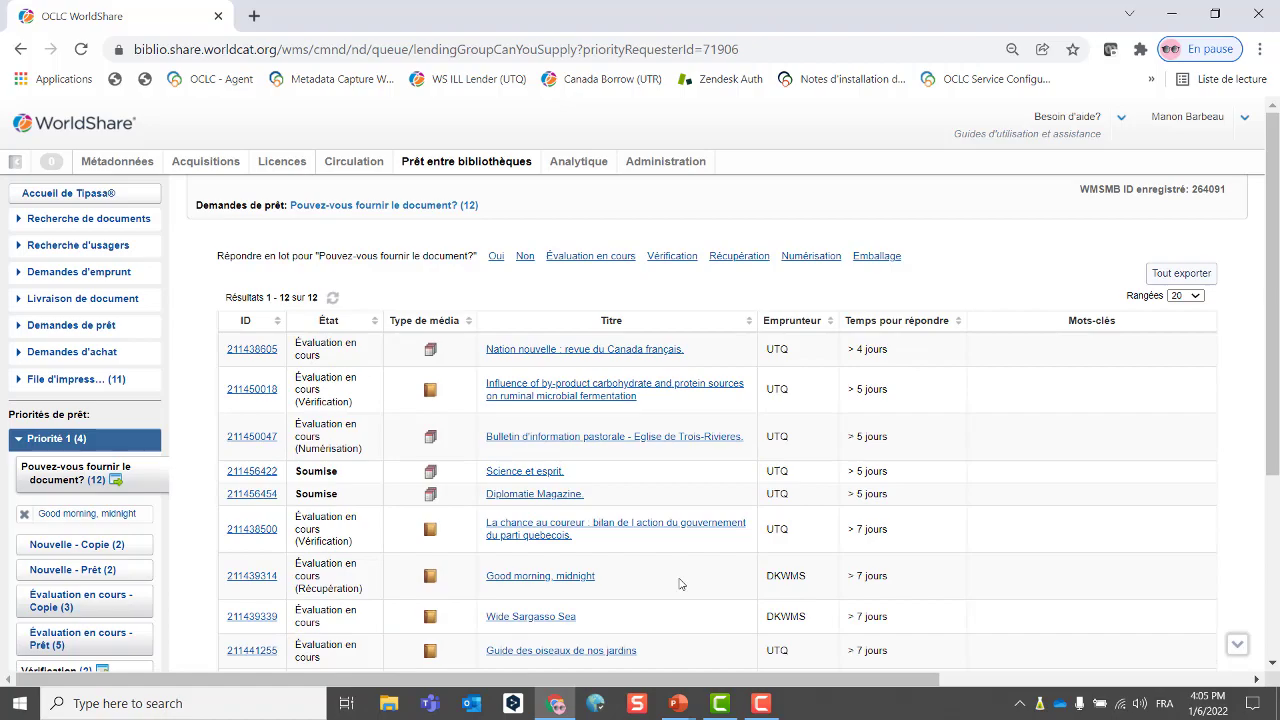
scroll(679, 584, down, 2)
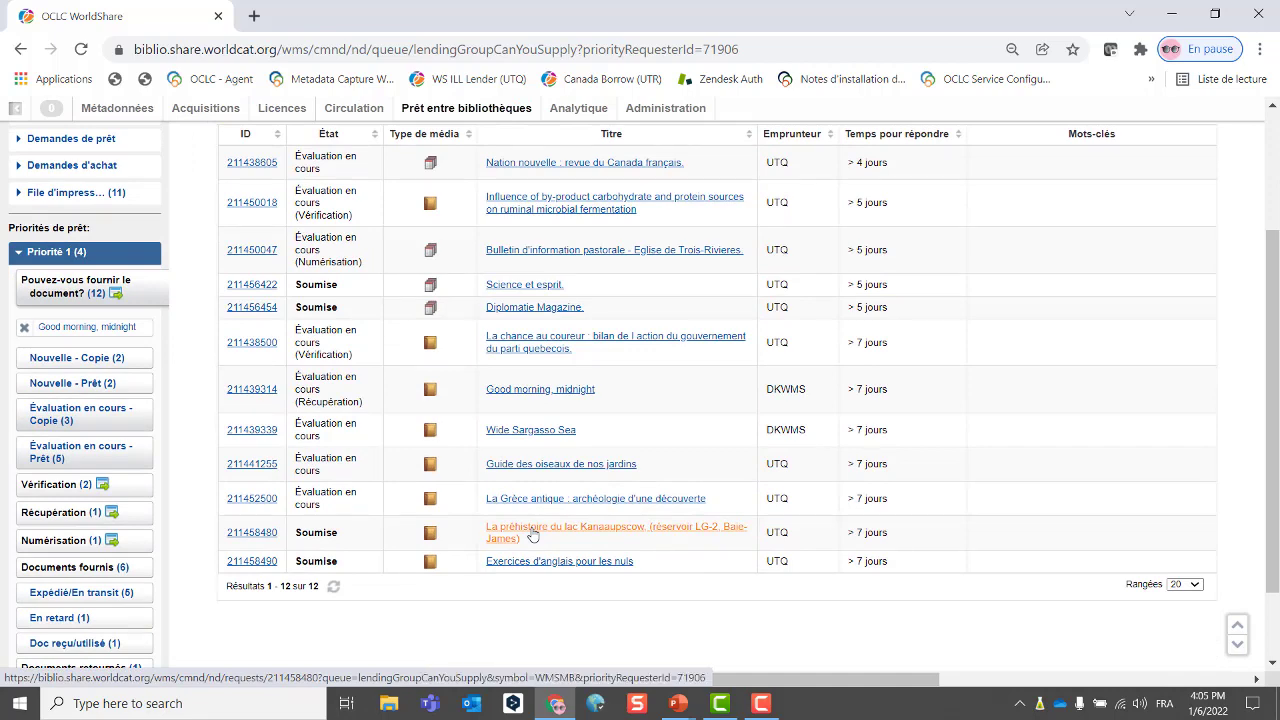
click(533, 536)
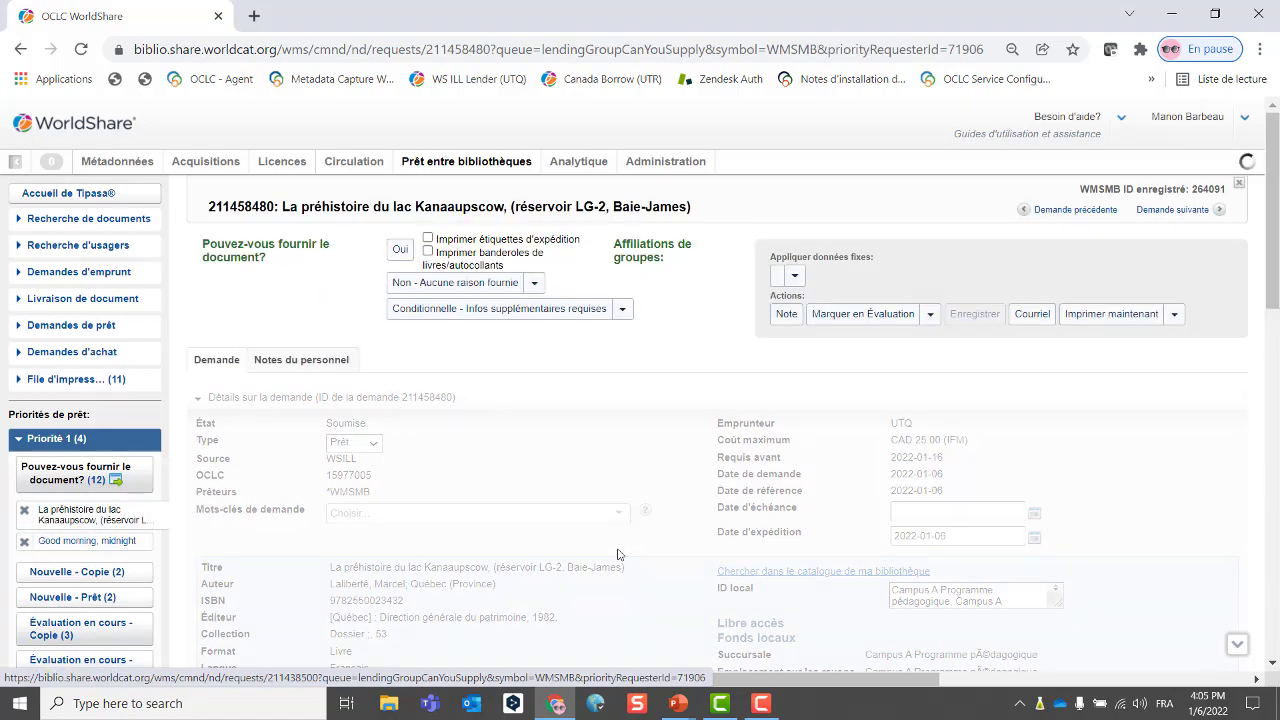
scroll(562, 515, down, 1)
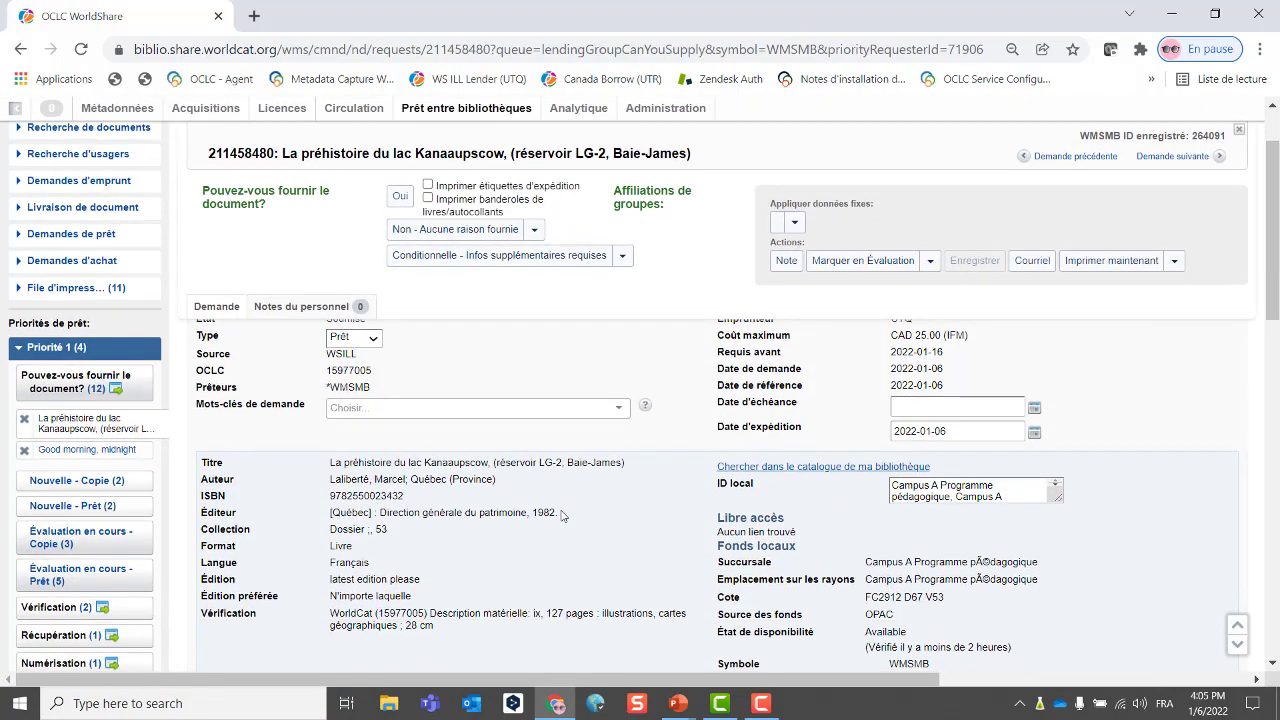
- Check the local holdings of the "La préhistoire du lac Kanaaupscow" request, add it to the print queue and mark it as Récupération
scroll(562, 515, down, 2)
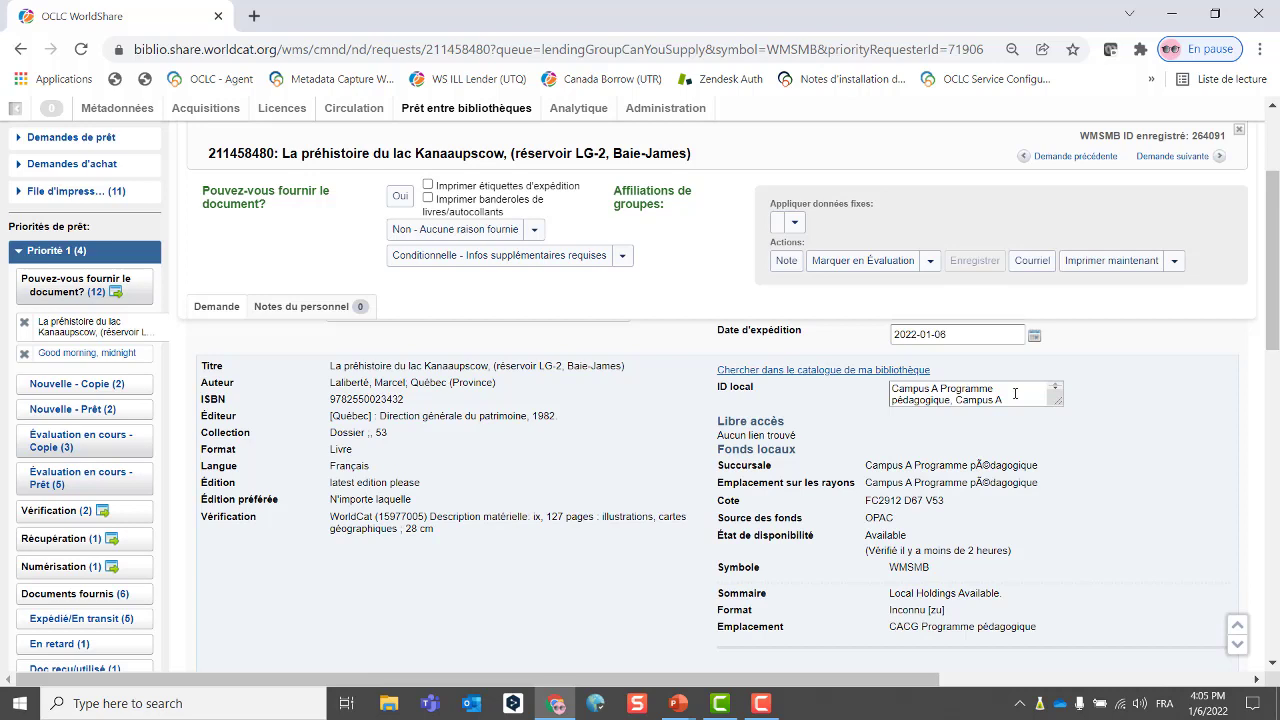
scroll(1015, 393, down, 2)
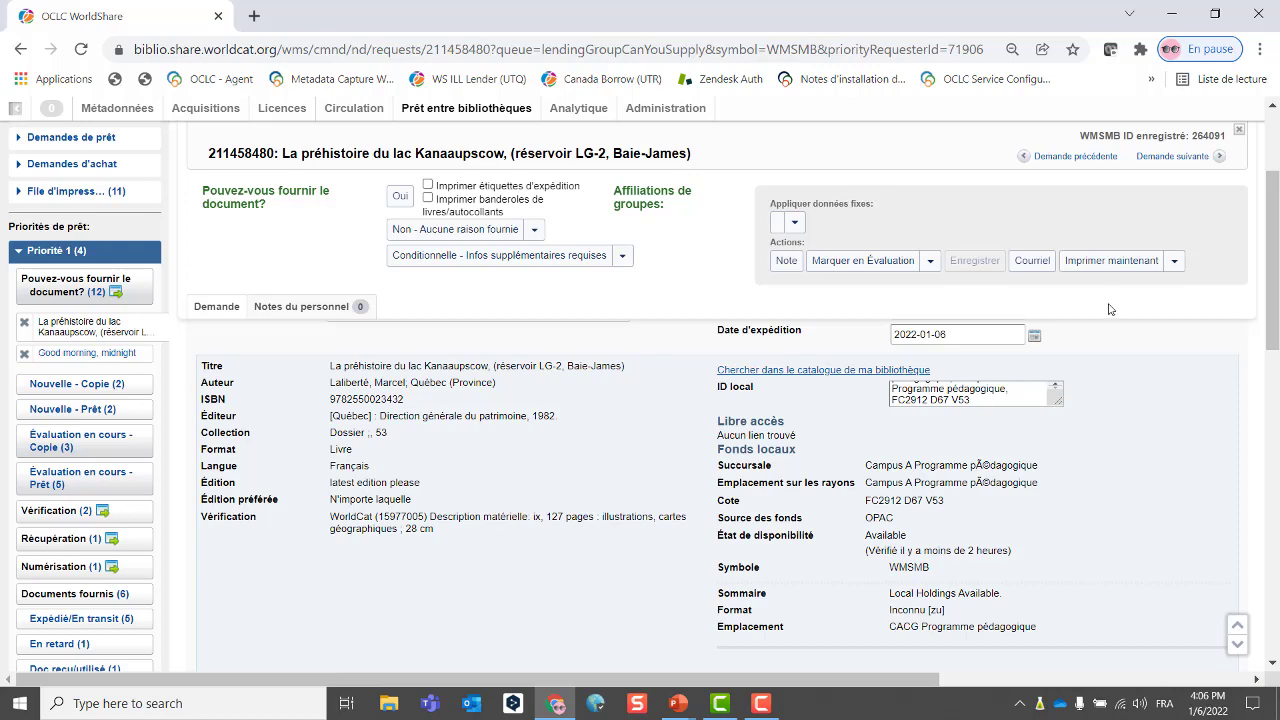
click(1174, 260)
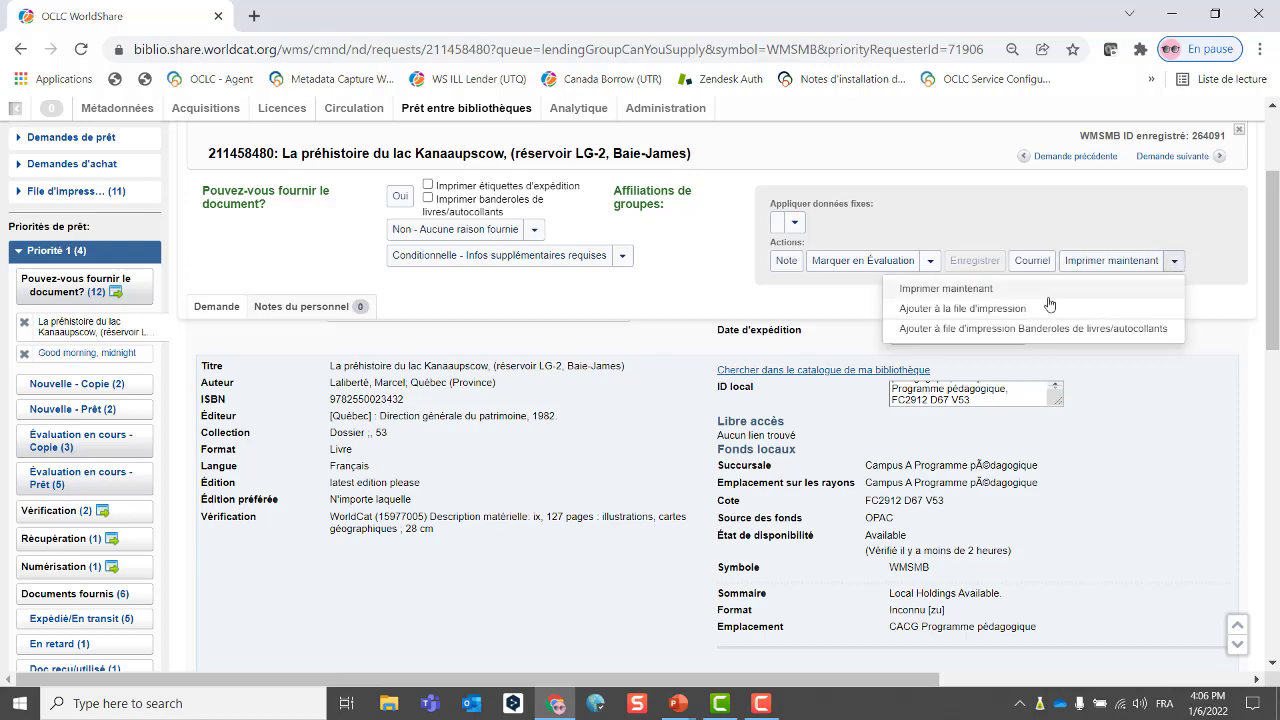
click(998, 318)
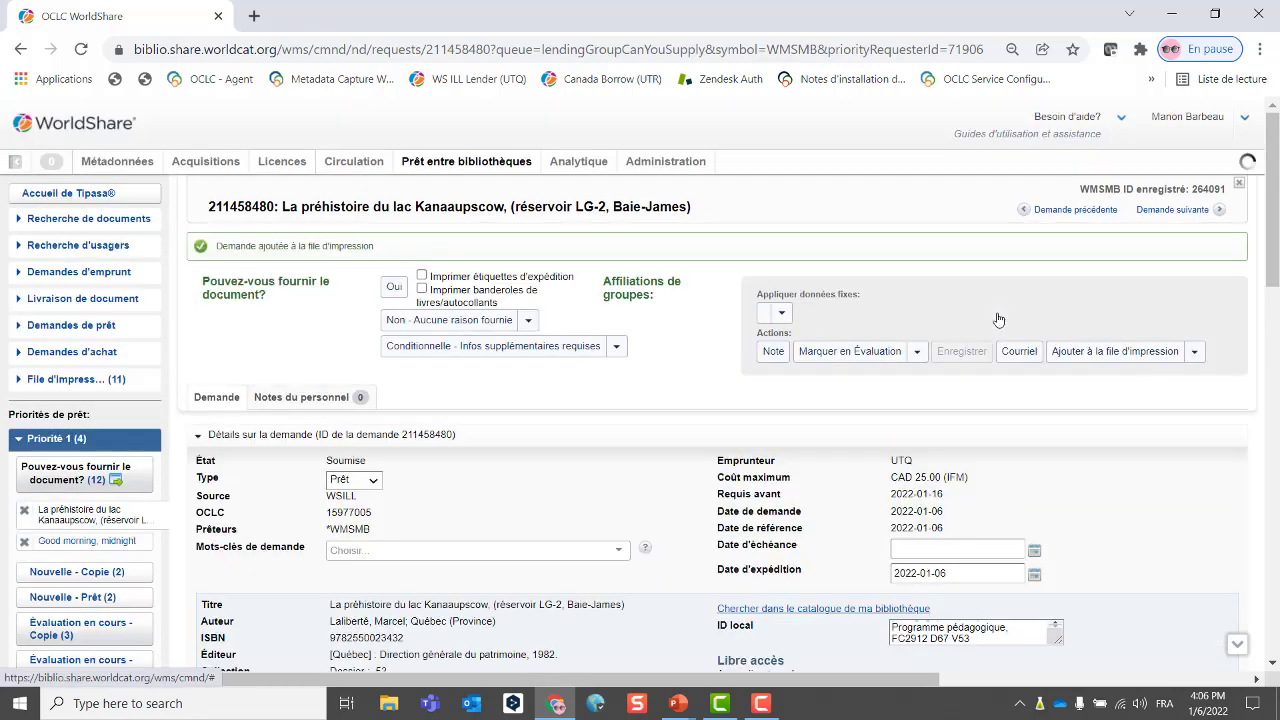
click(1194, 351)
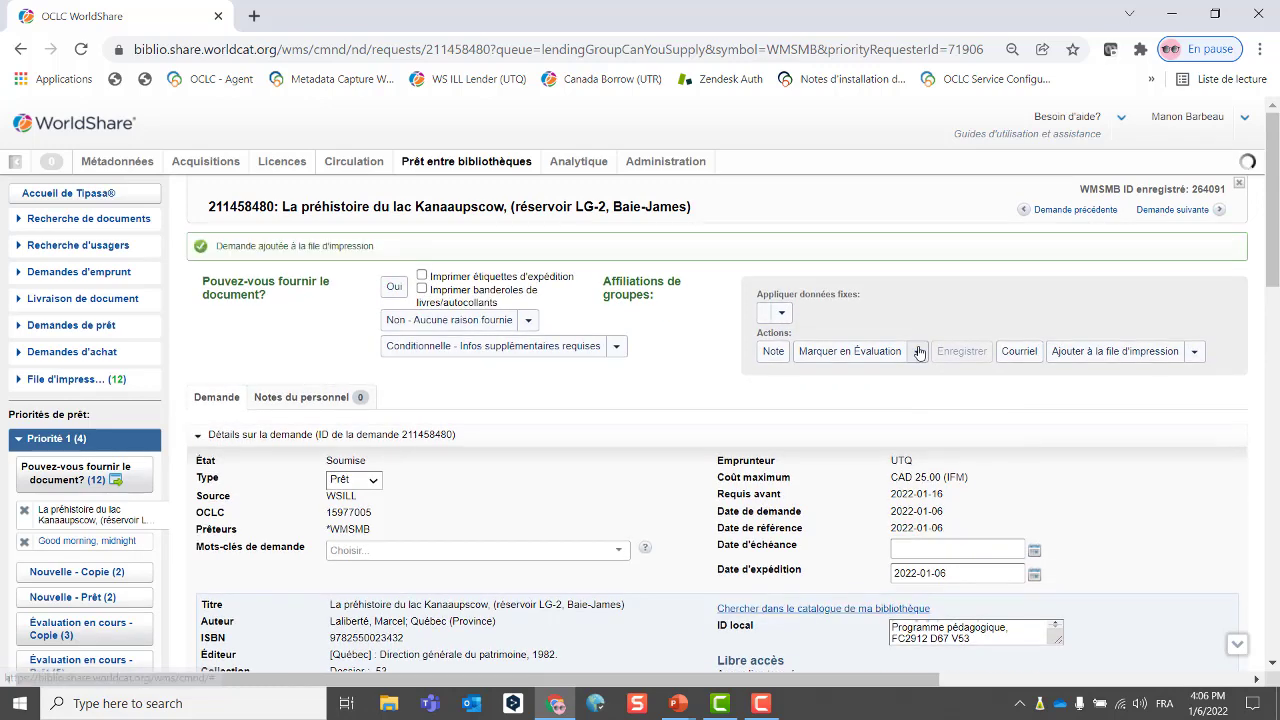
click(917, 352)
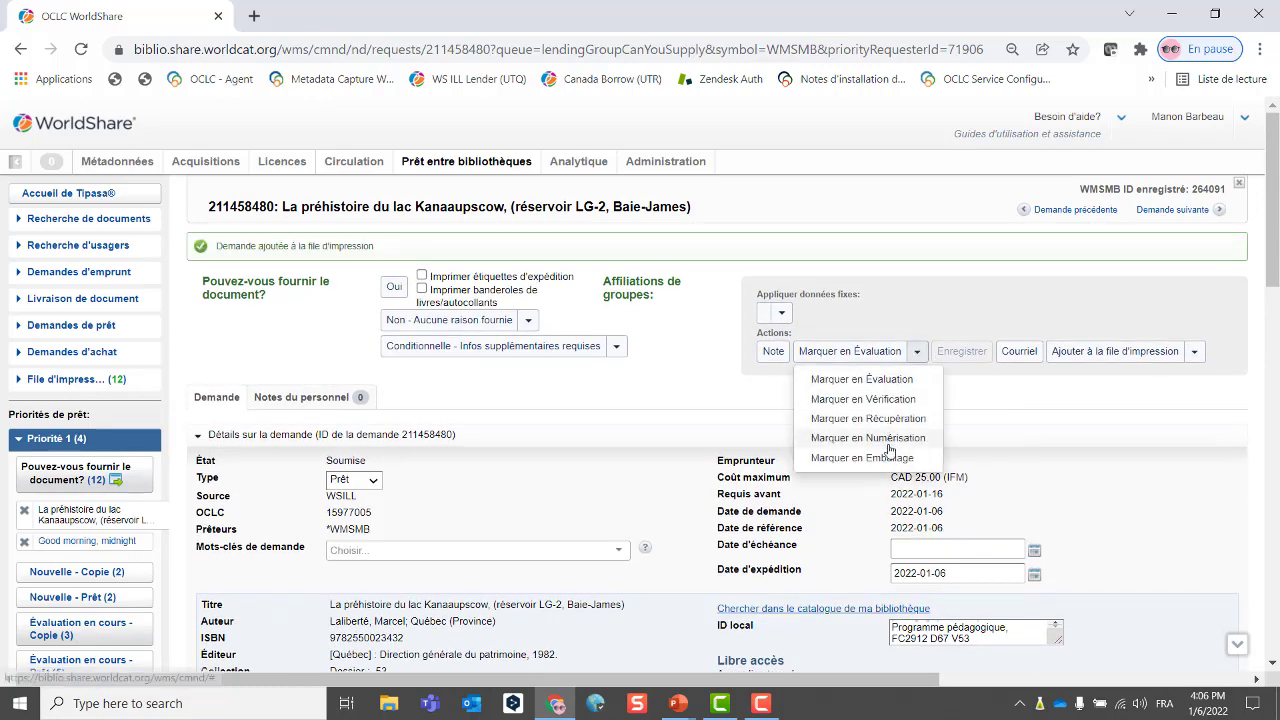
click(870, 419)
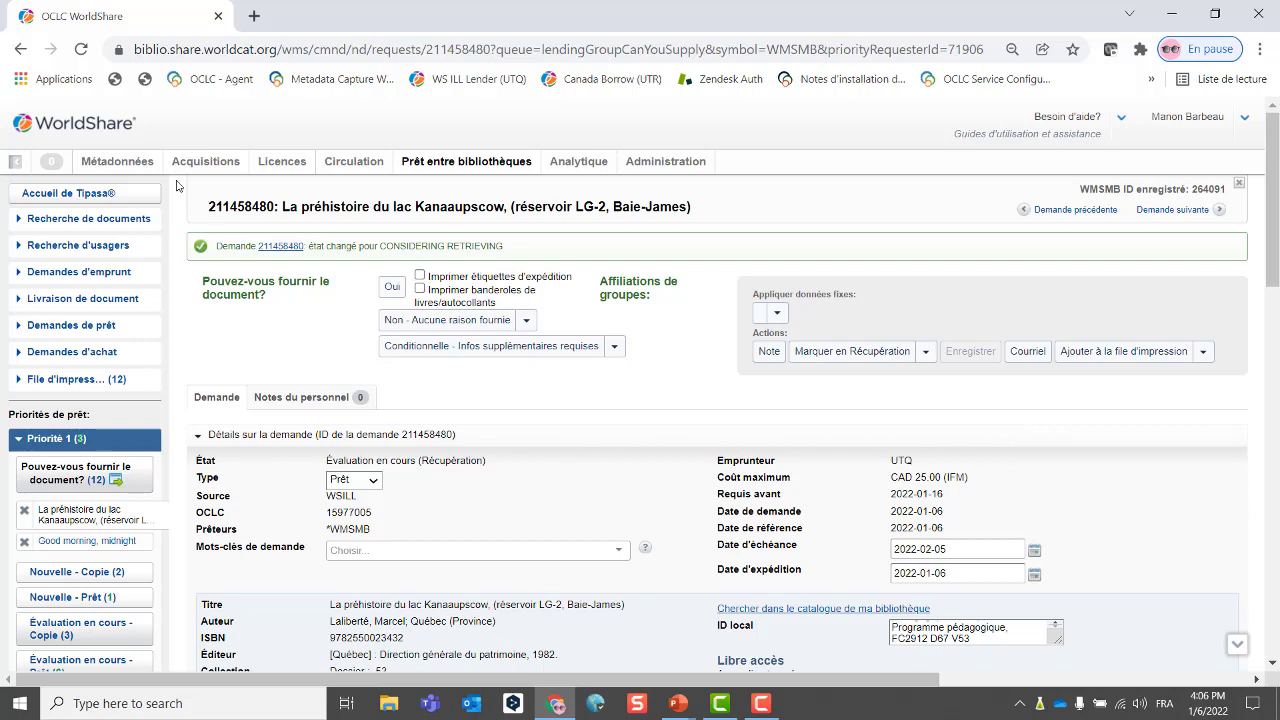
- From the Tipasa home page, examine the Priorité 1 sub-queues and the list of loan requests under Évaluation en cours - Prêt
click(90, 197)
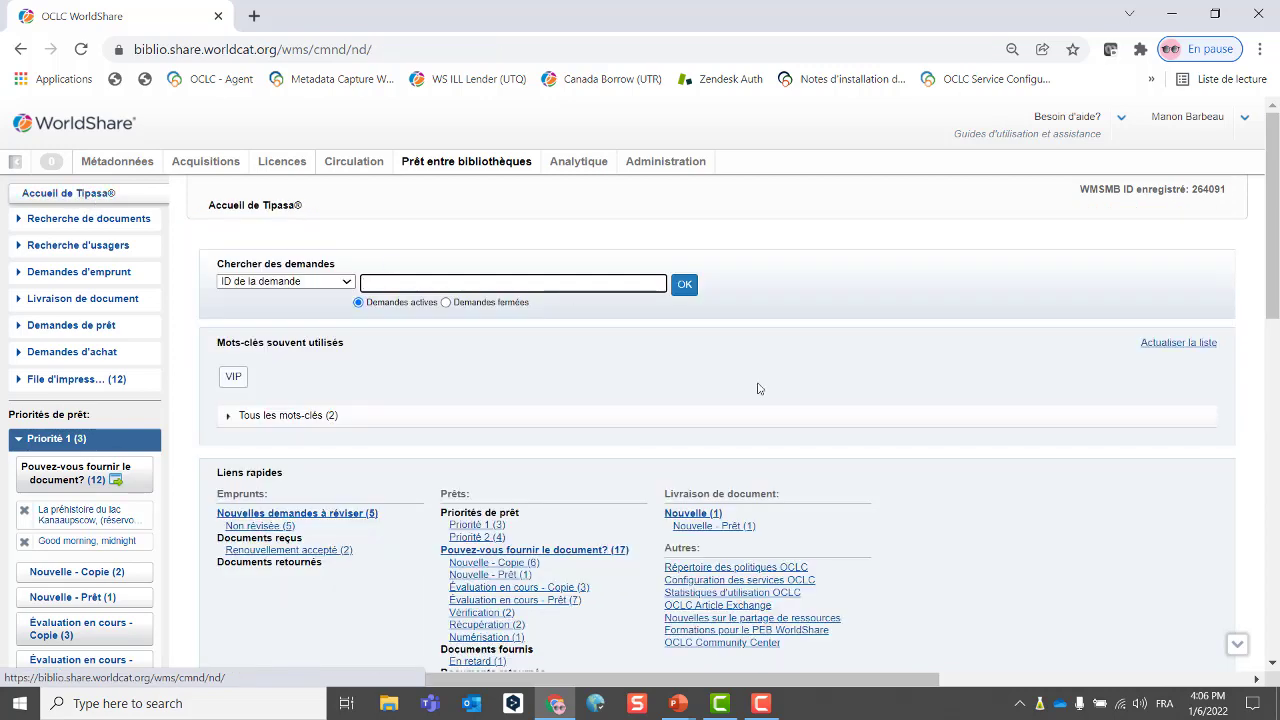
scroll(614, 400, down, 2)
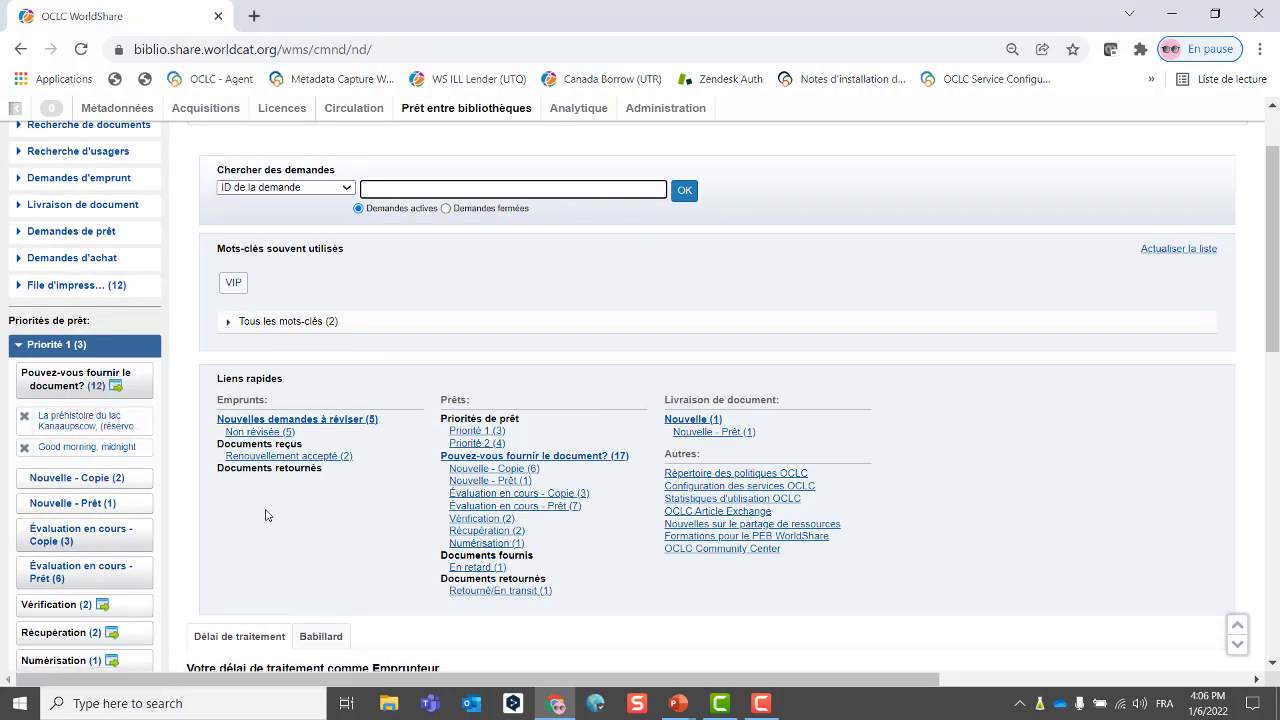
click(43, 346)
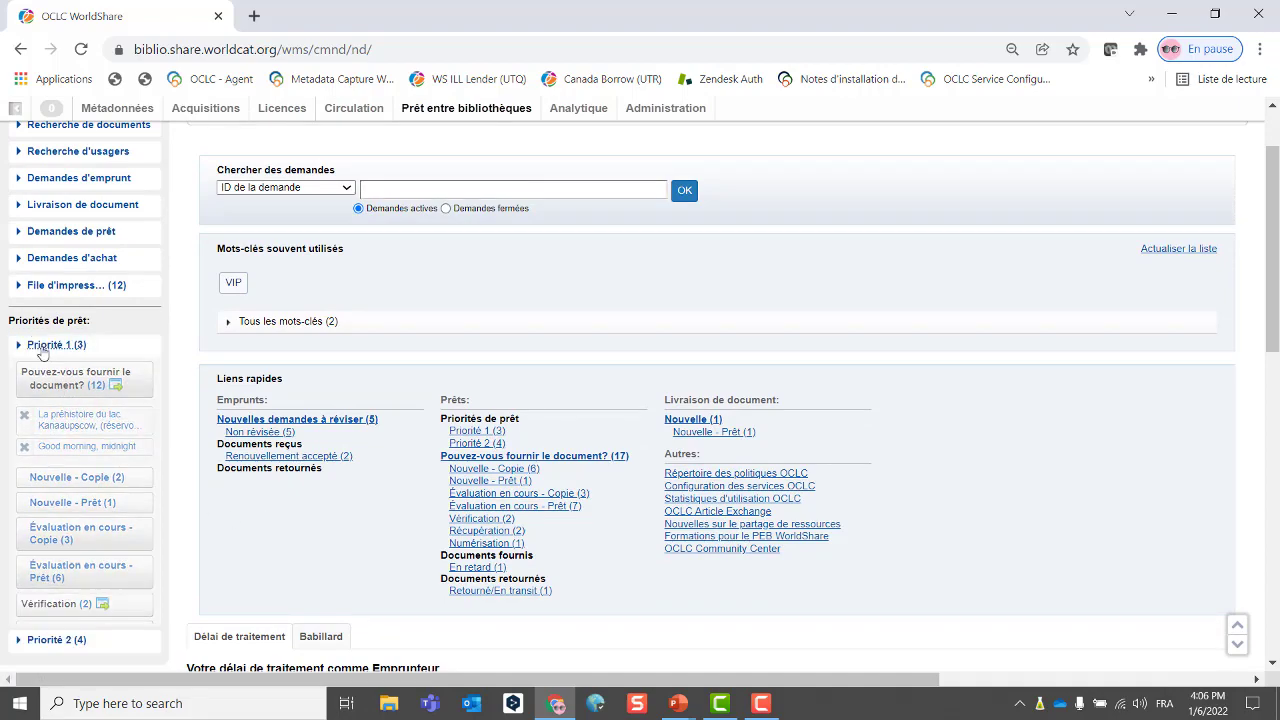
click(43, 345)
scroll(135, 474, down, 1)
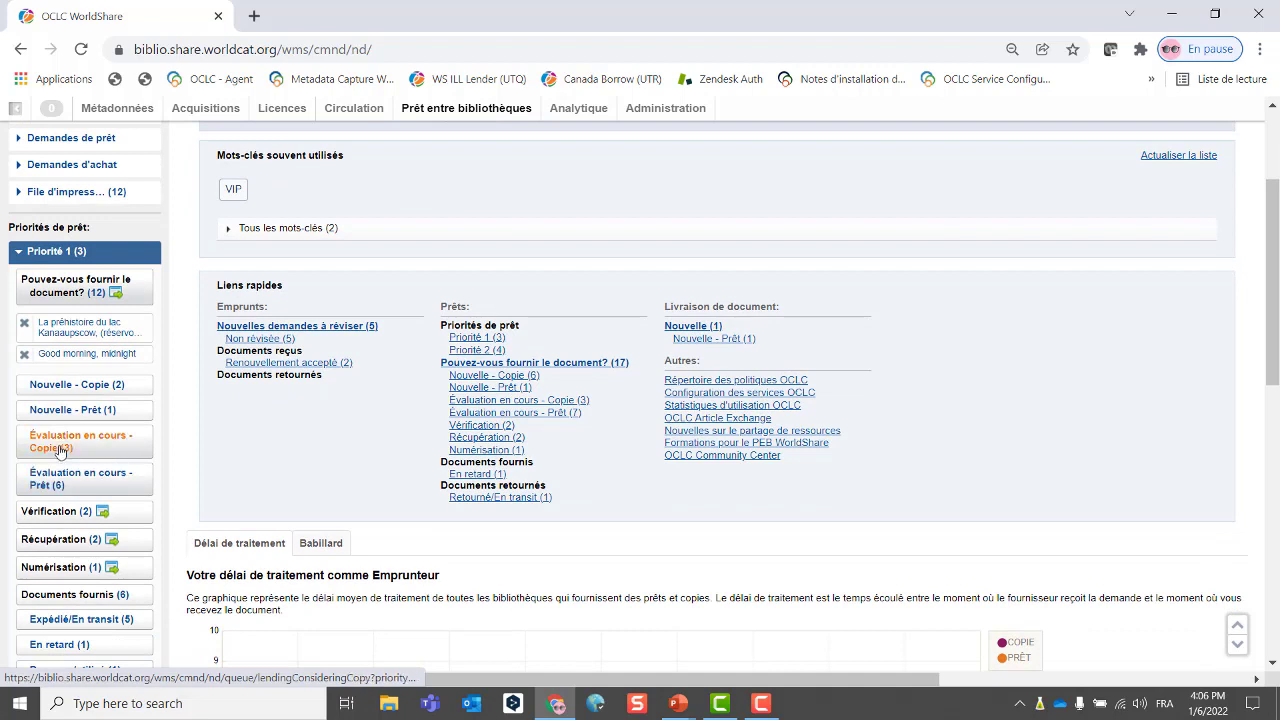
click(100, 485)
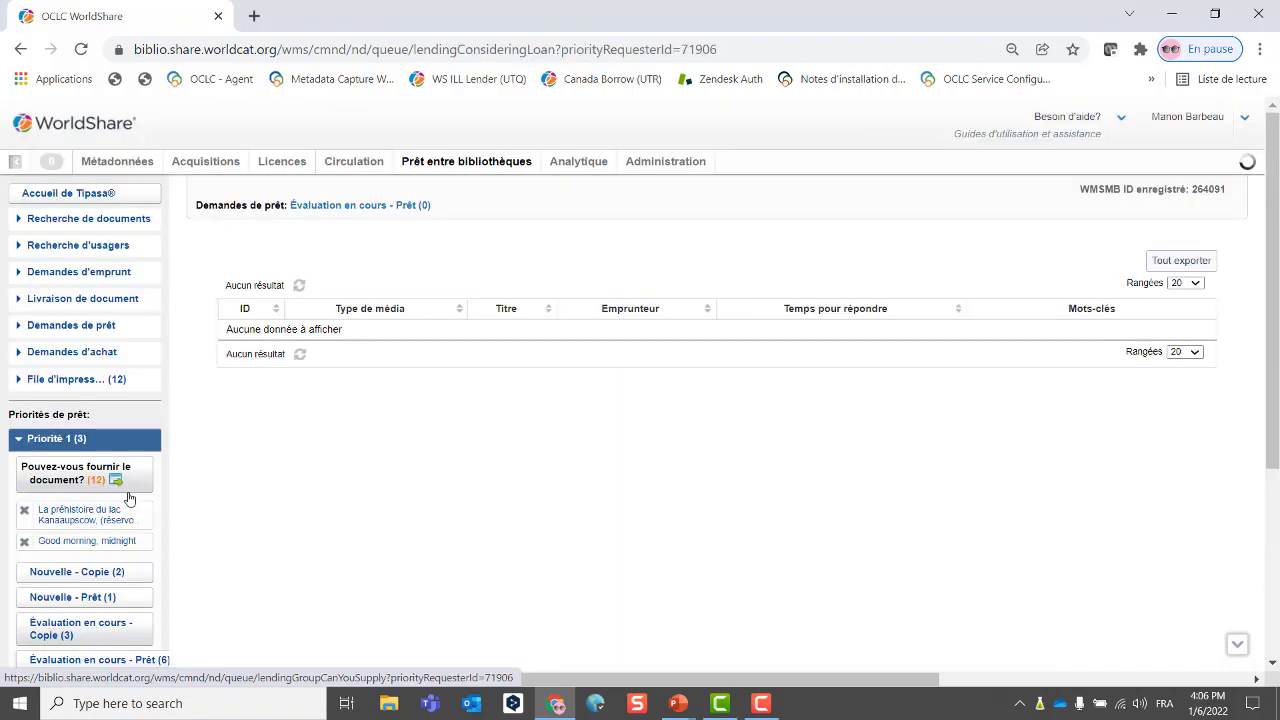
scroll(60, 530, down, 2)
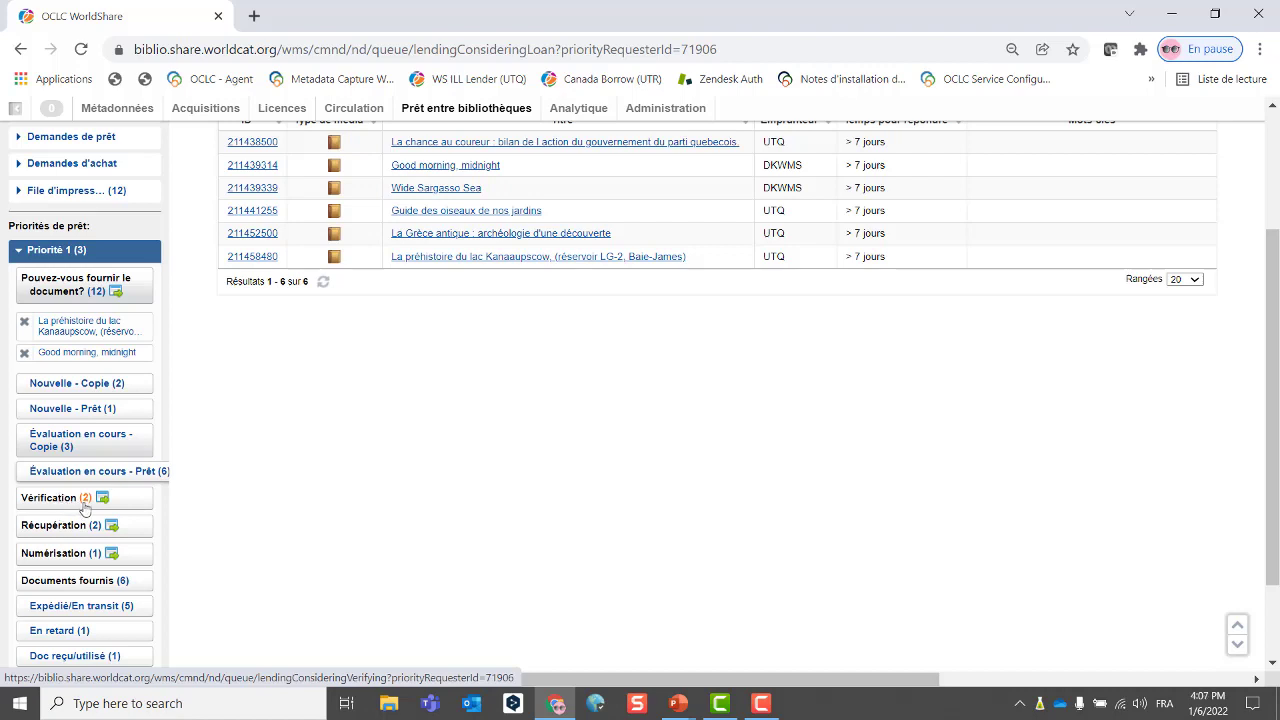
scroll(357, 506, up, 2)
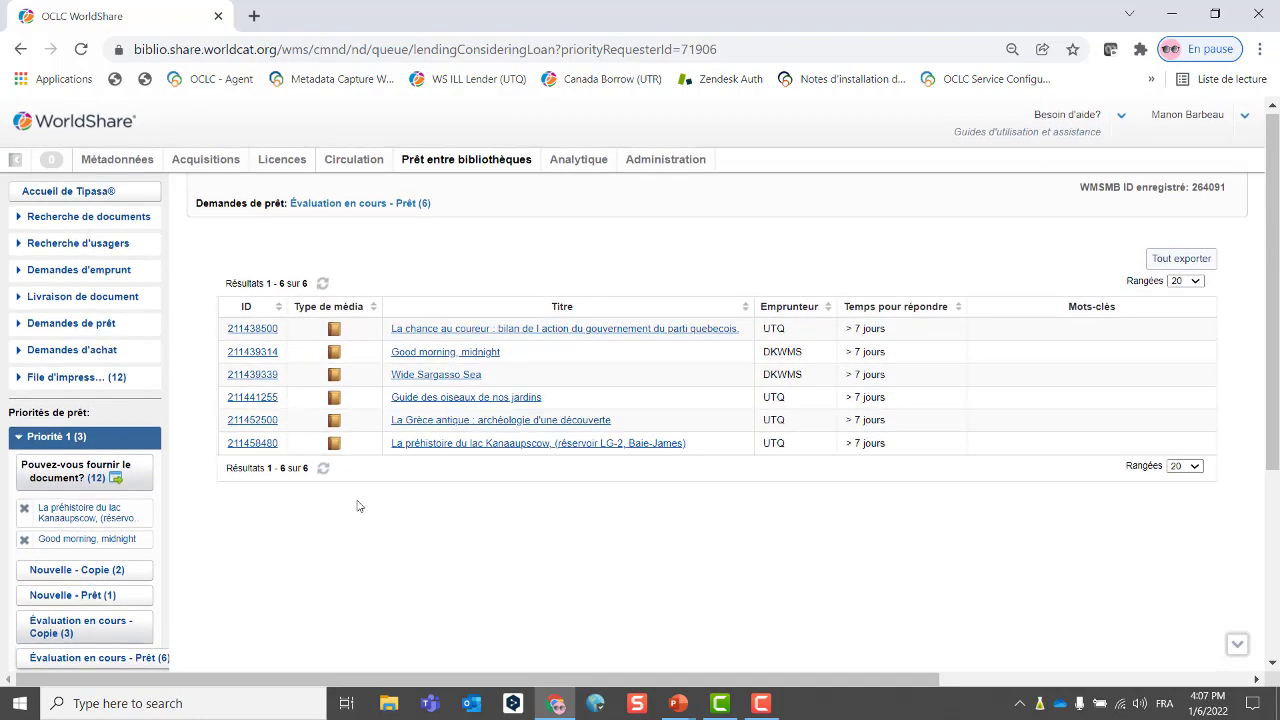
- Return to the Tipasa home page and open the Priorité 1 request for "Guide des oiseaux de nos jardins" to view its local holdings
click(85, 197)
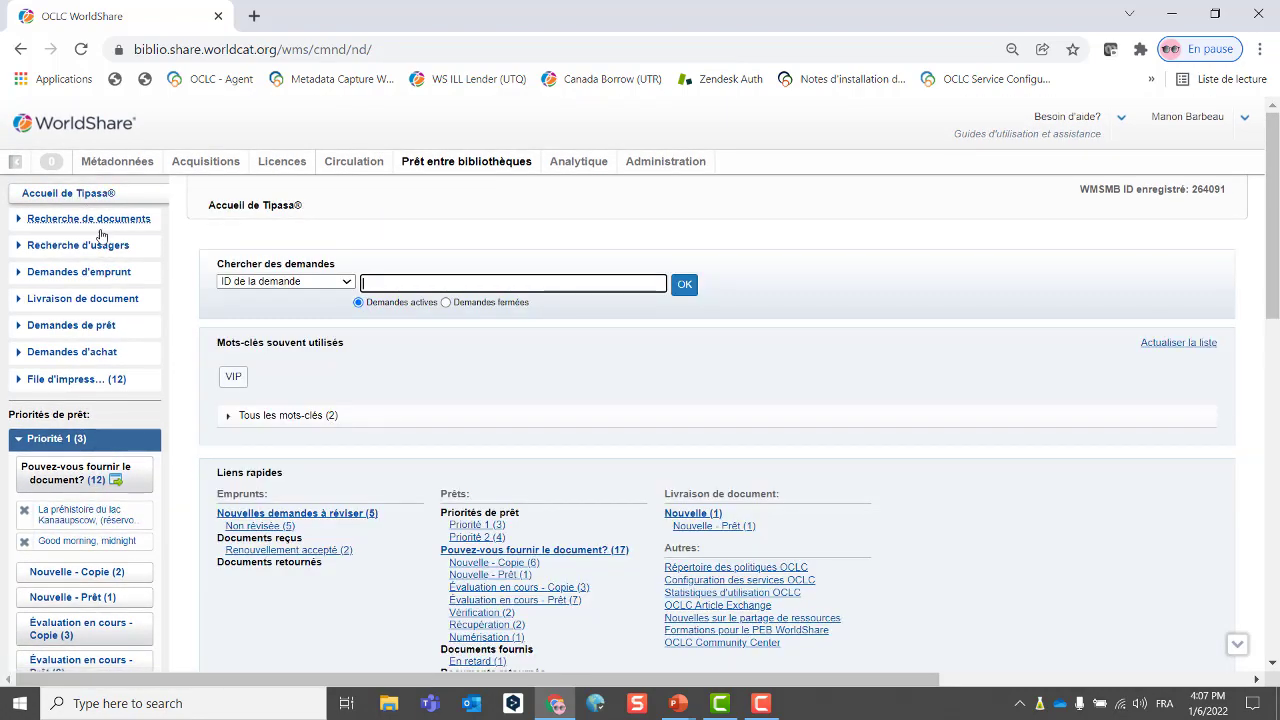
click(470, 527)
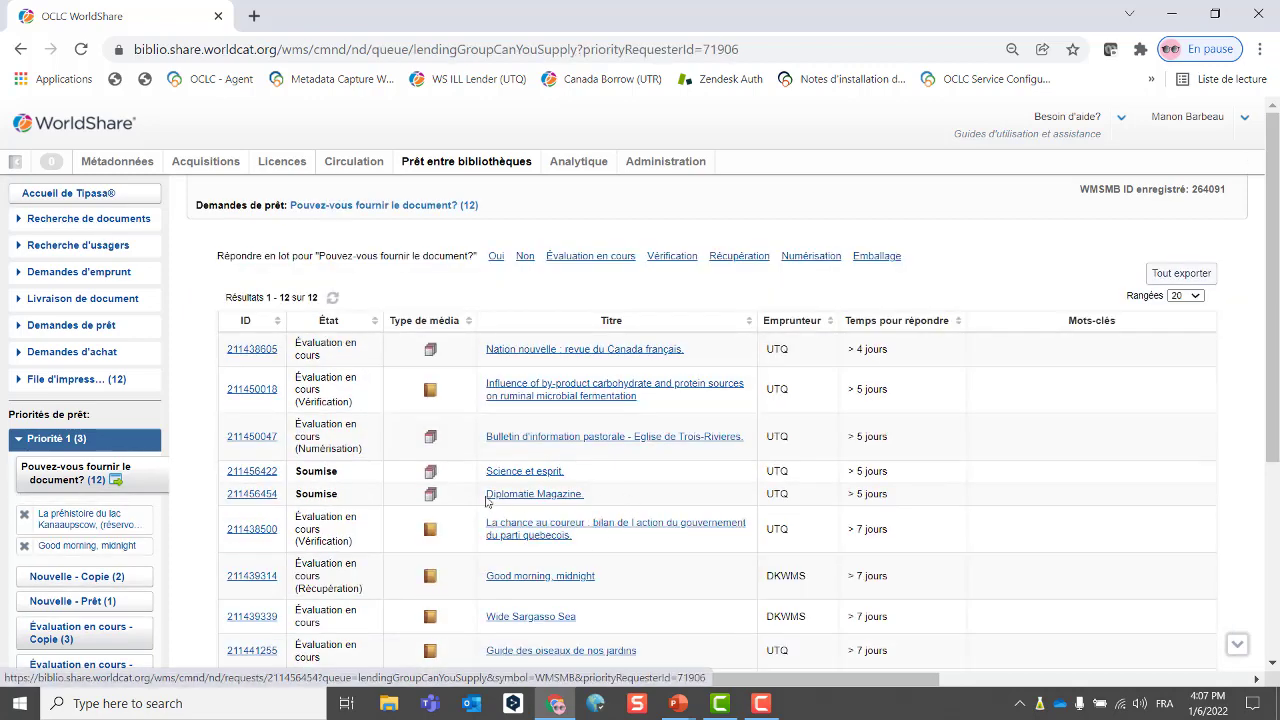
scroll(412, 535, down, 2)
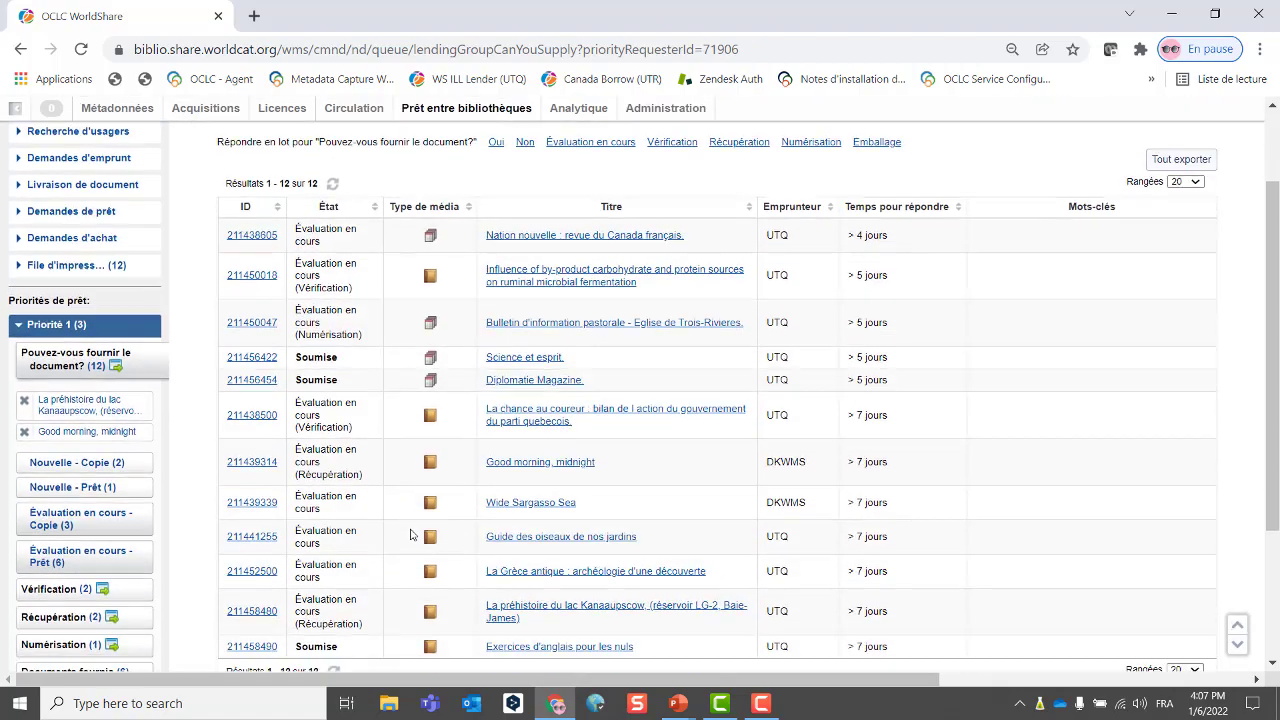
scroll(410, 535, down, 1)
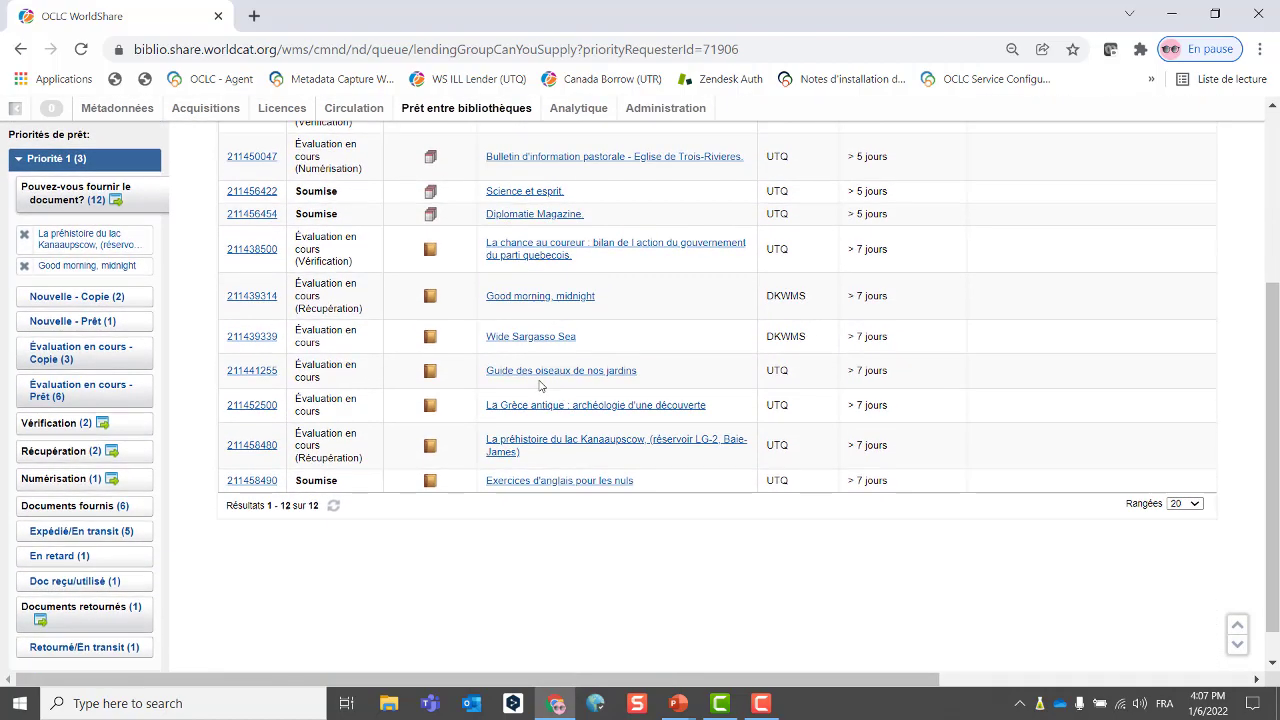
click(538, 372)
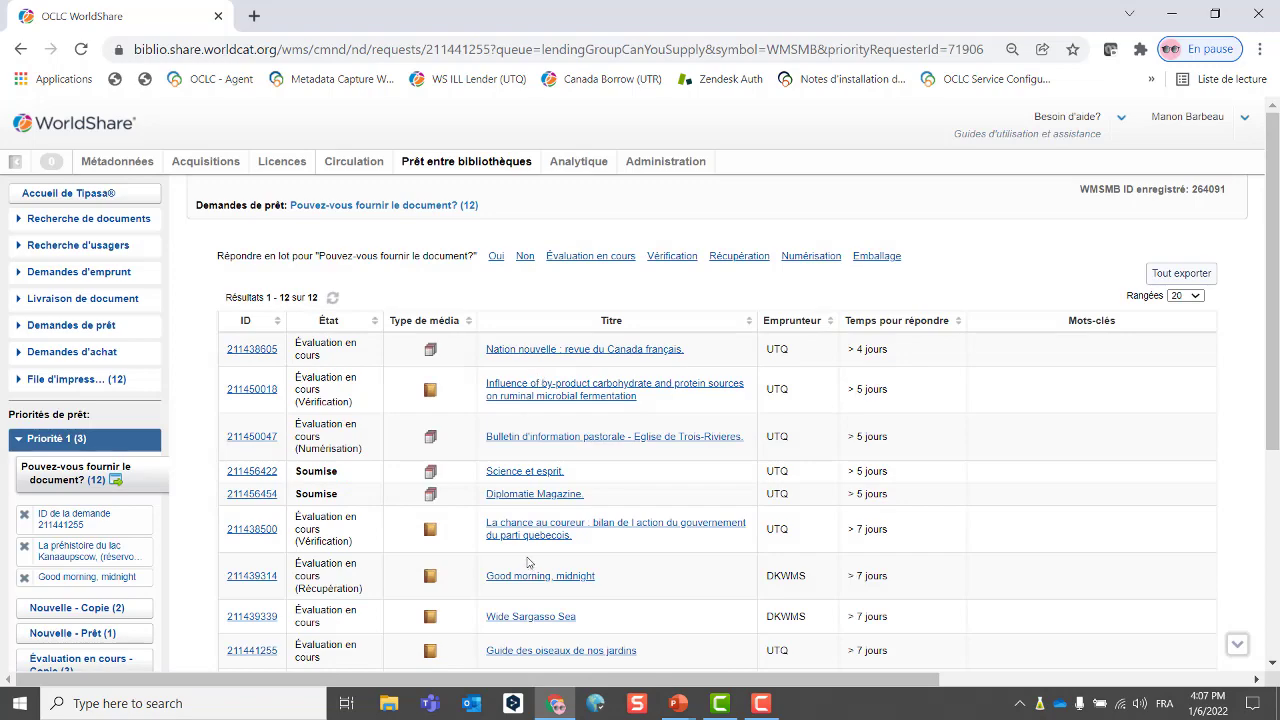
scroll(556, 558, down, 2)
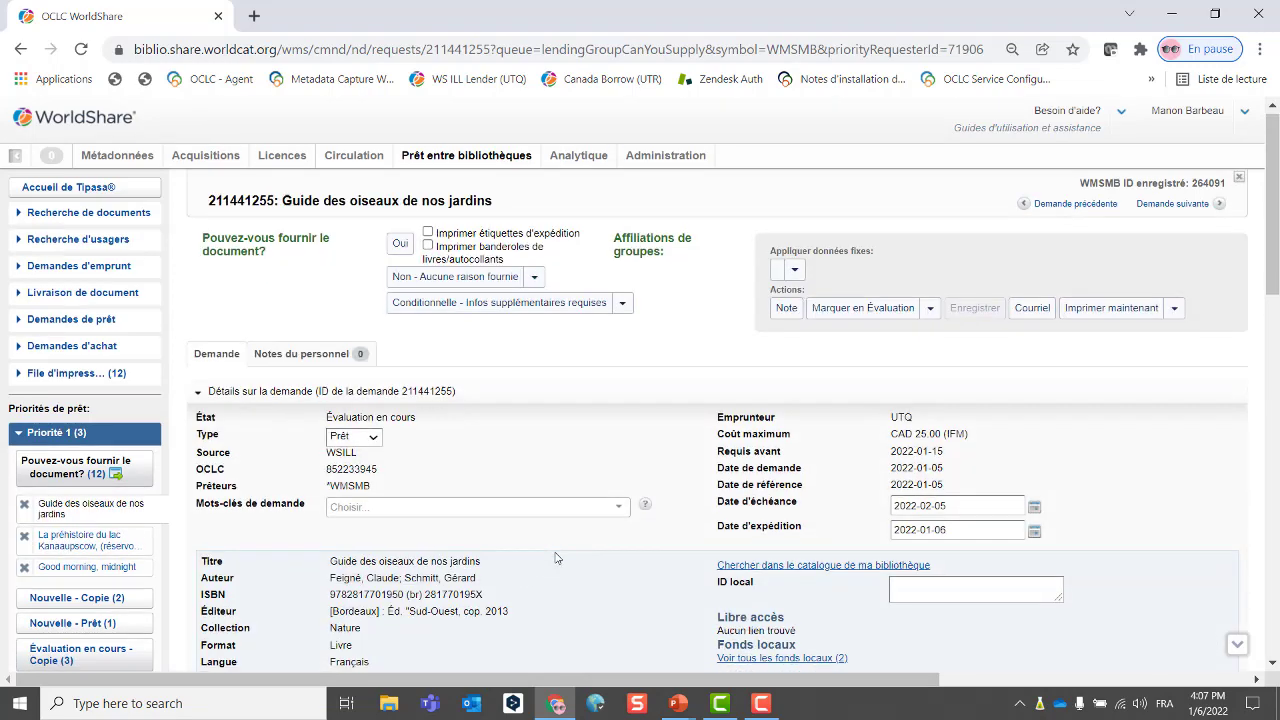
scroll(556, 558, down, 2)
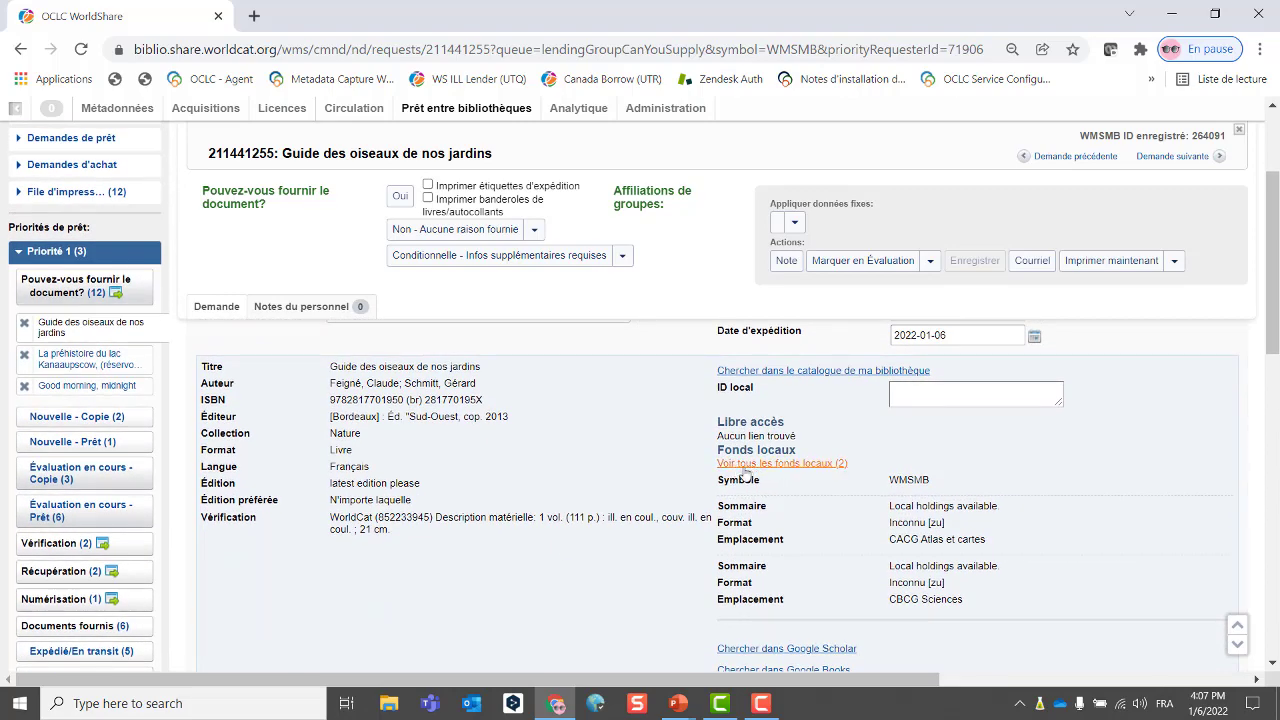
- Apply the available Campus B Sciences copy from the local holdings to the ID local field and save the request
click(946, 393)
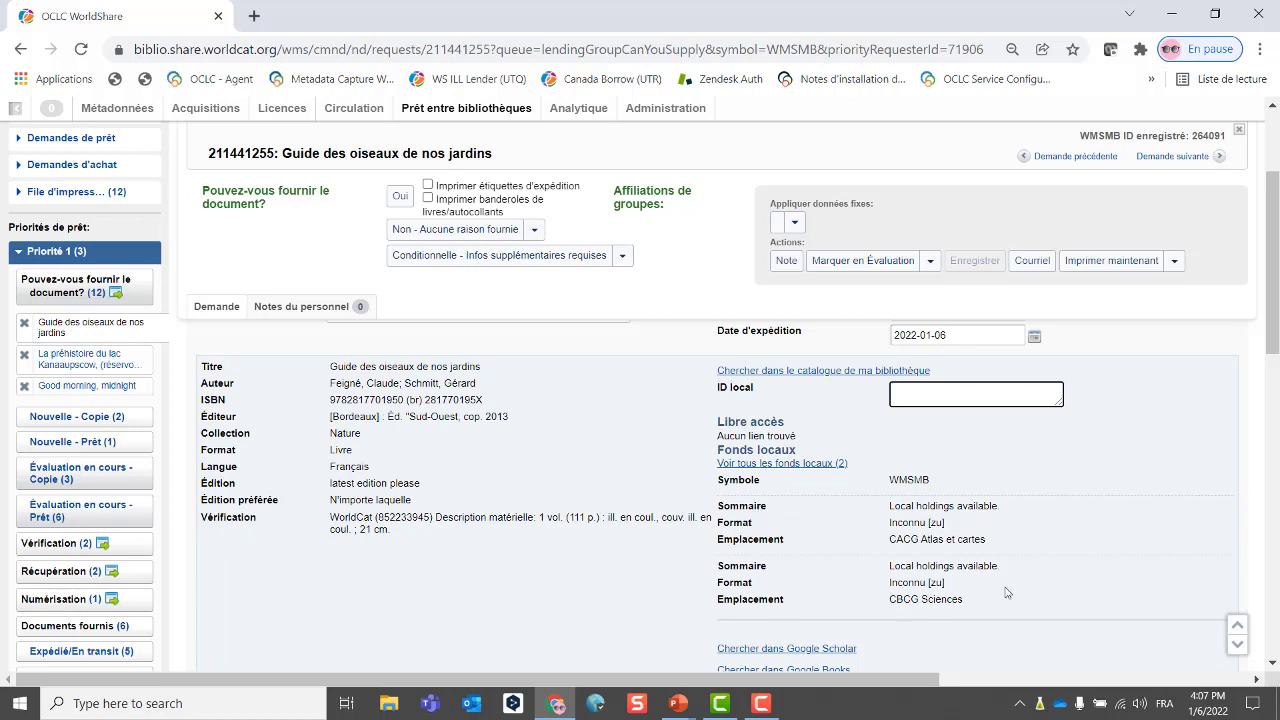
click(812, 465)
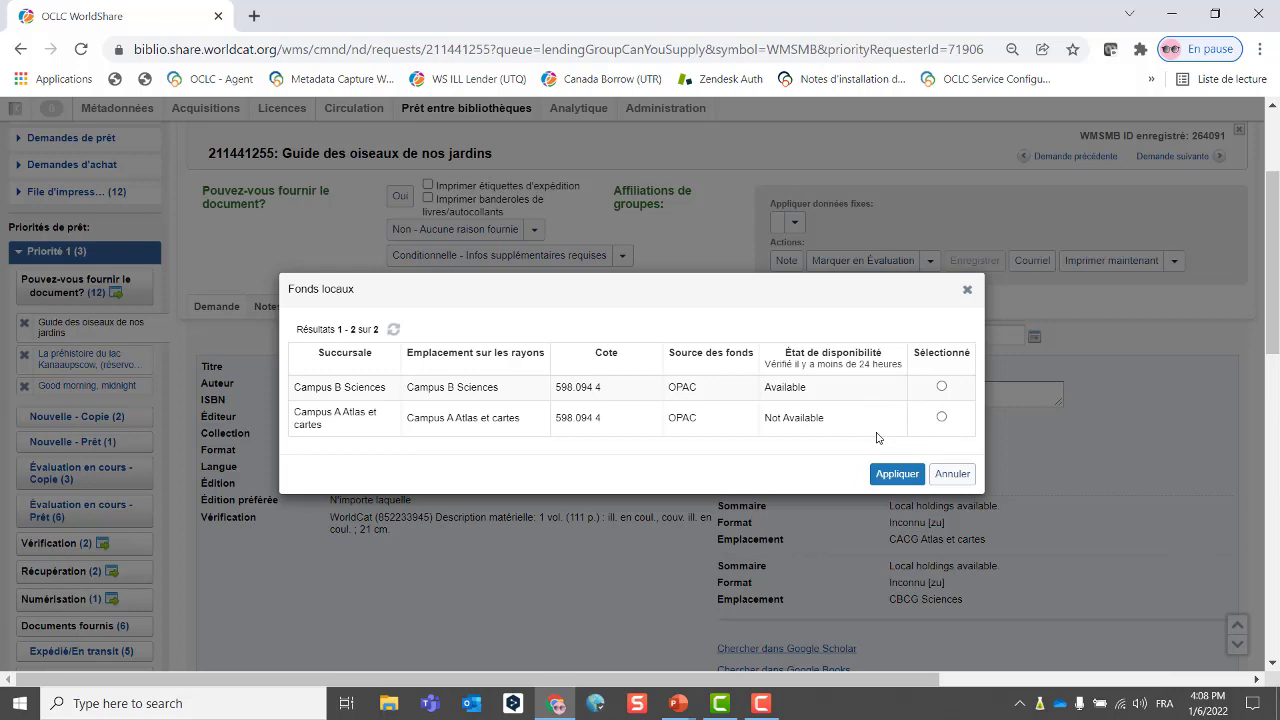
click(941, 387)
click(897, 474)
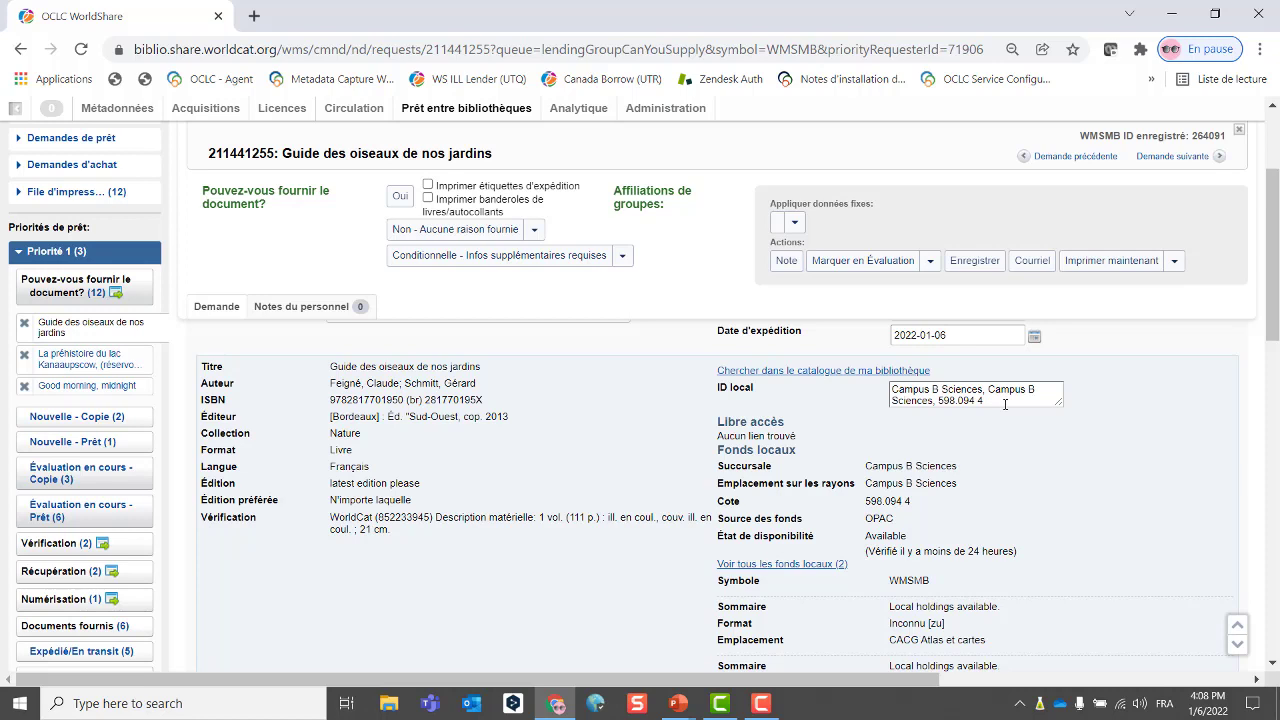
click(971, 263)
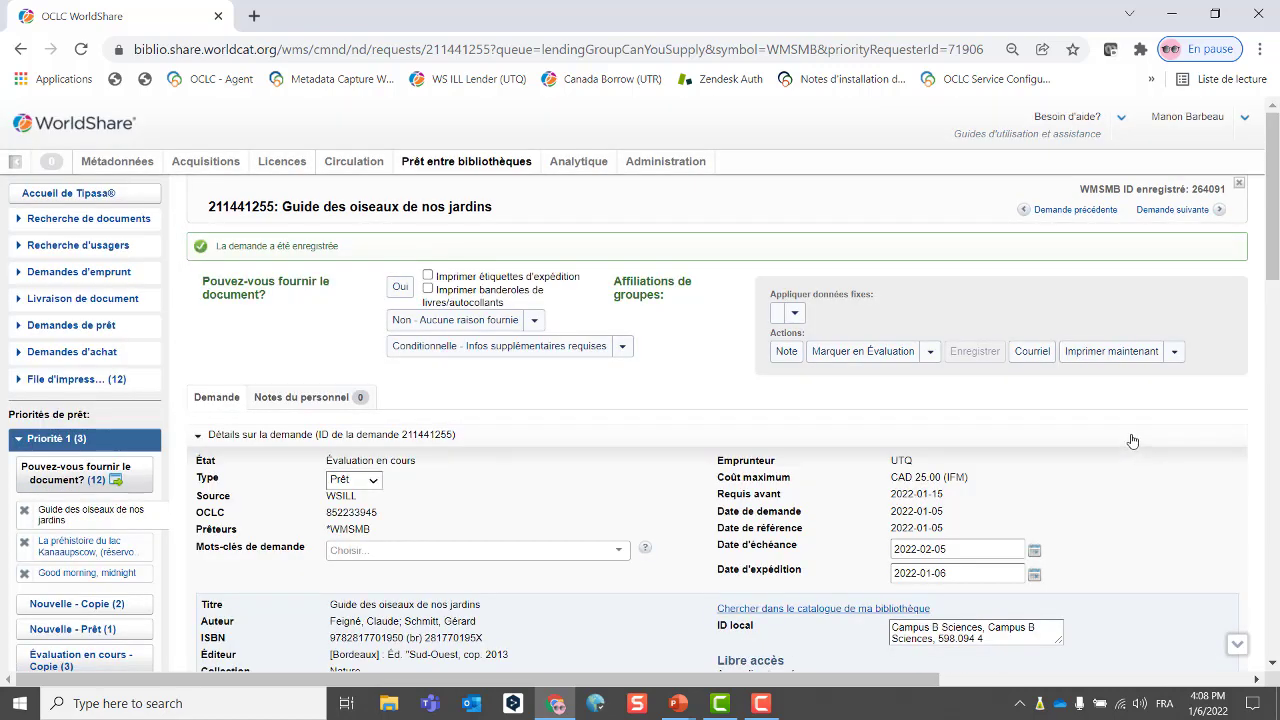
- Mark the "Guide des oiseaux de nos jardins" request as Récupération and add it to the print queue
scroll(1131, 445, down, 3)
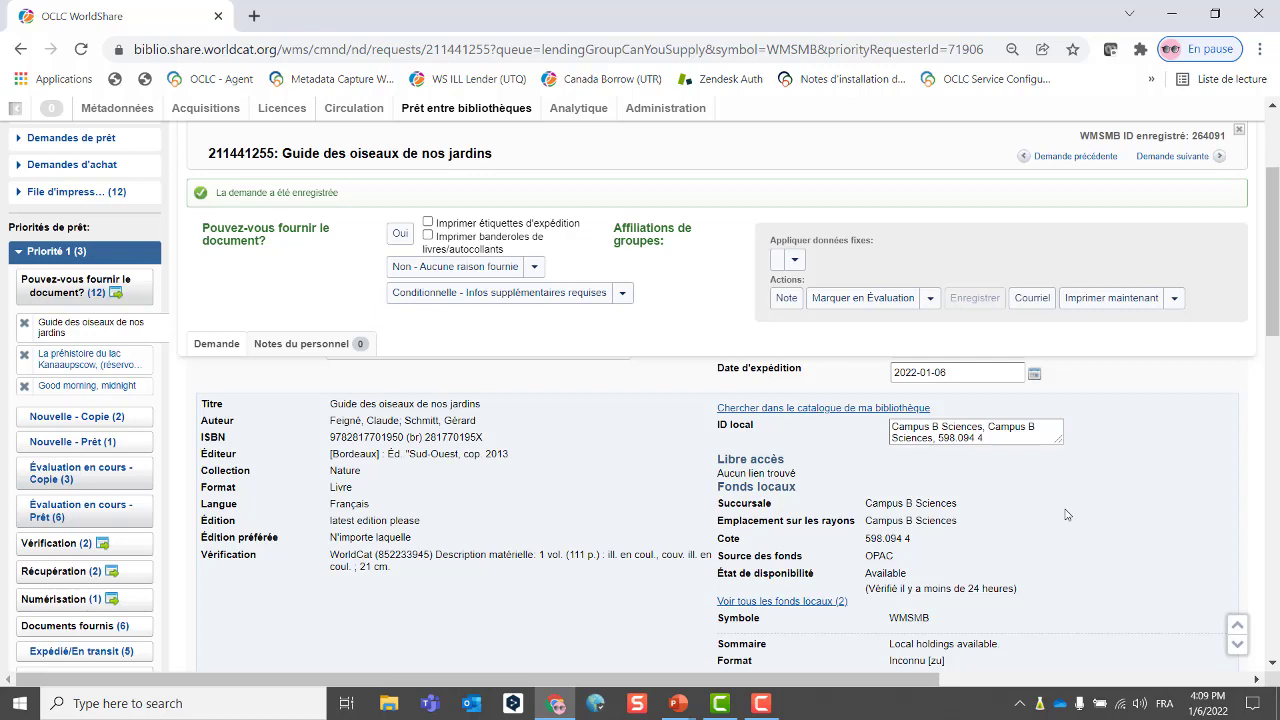
click(929, 298)
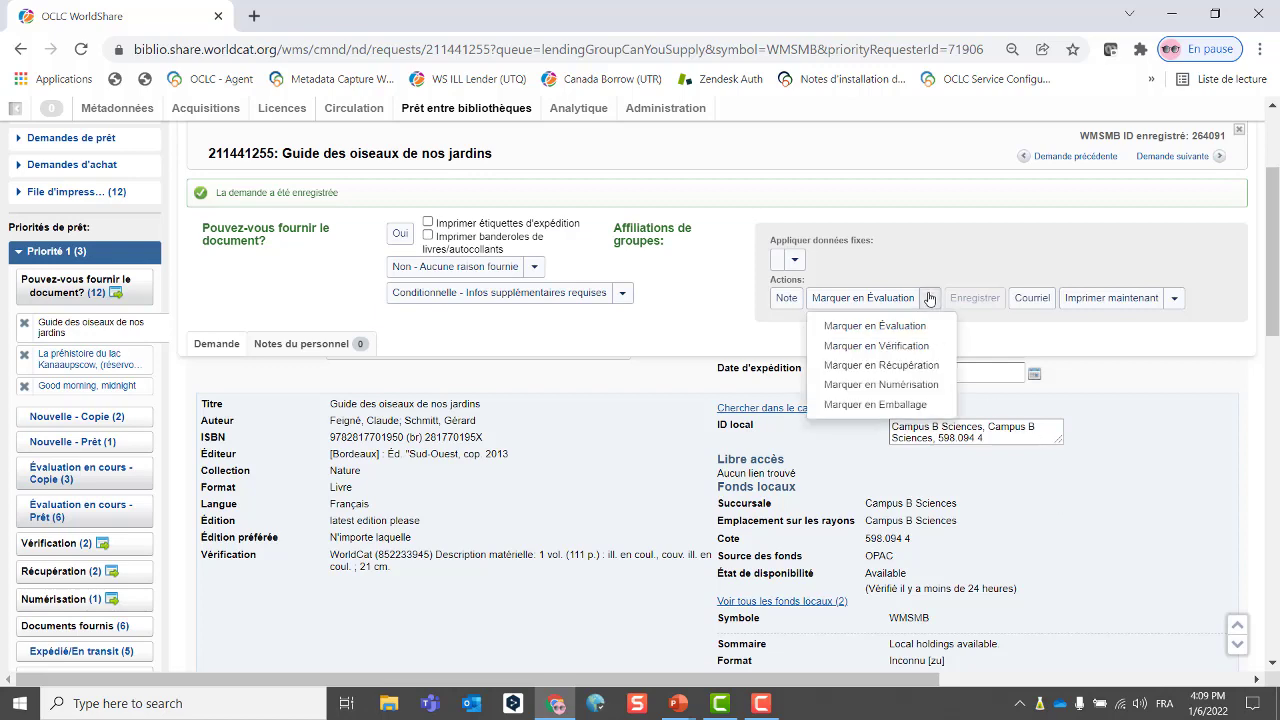
click(903, 366)
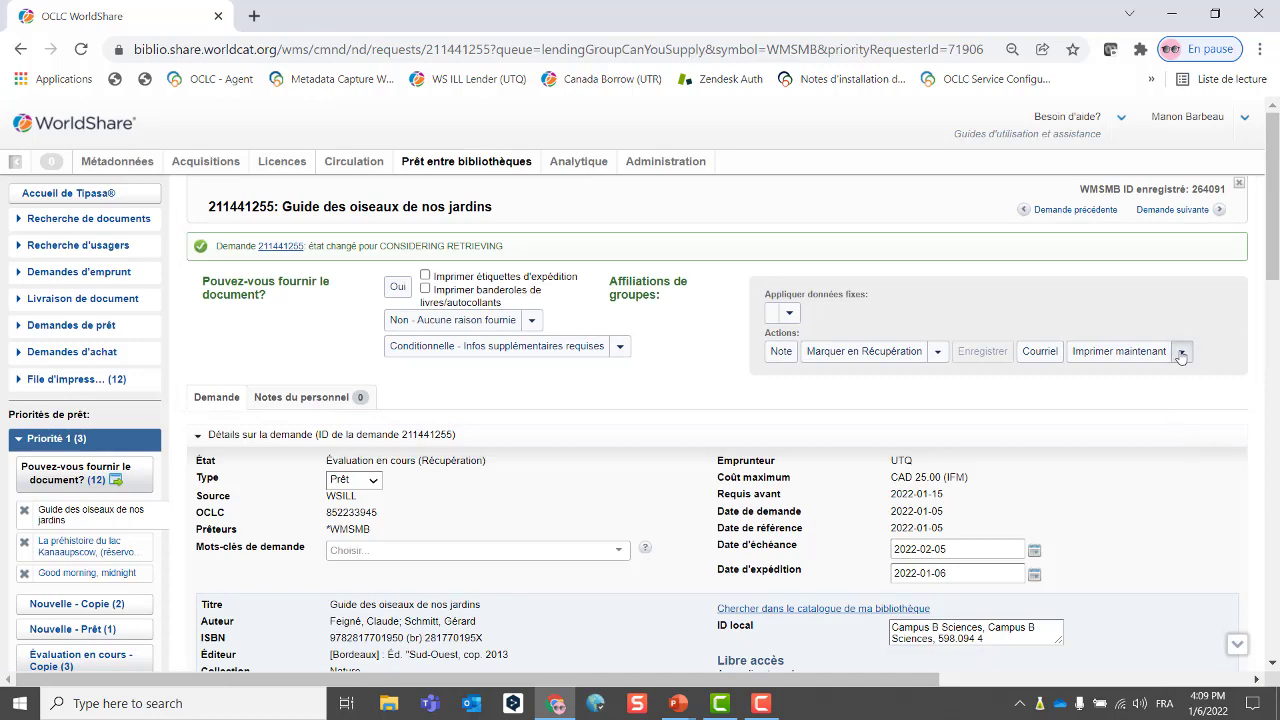
click(1181, 353)
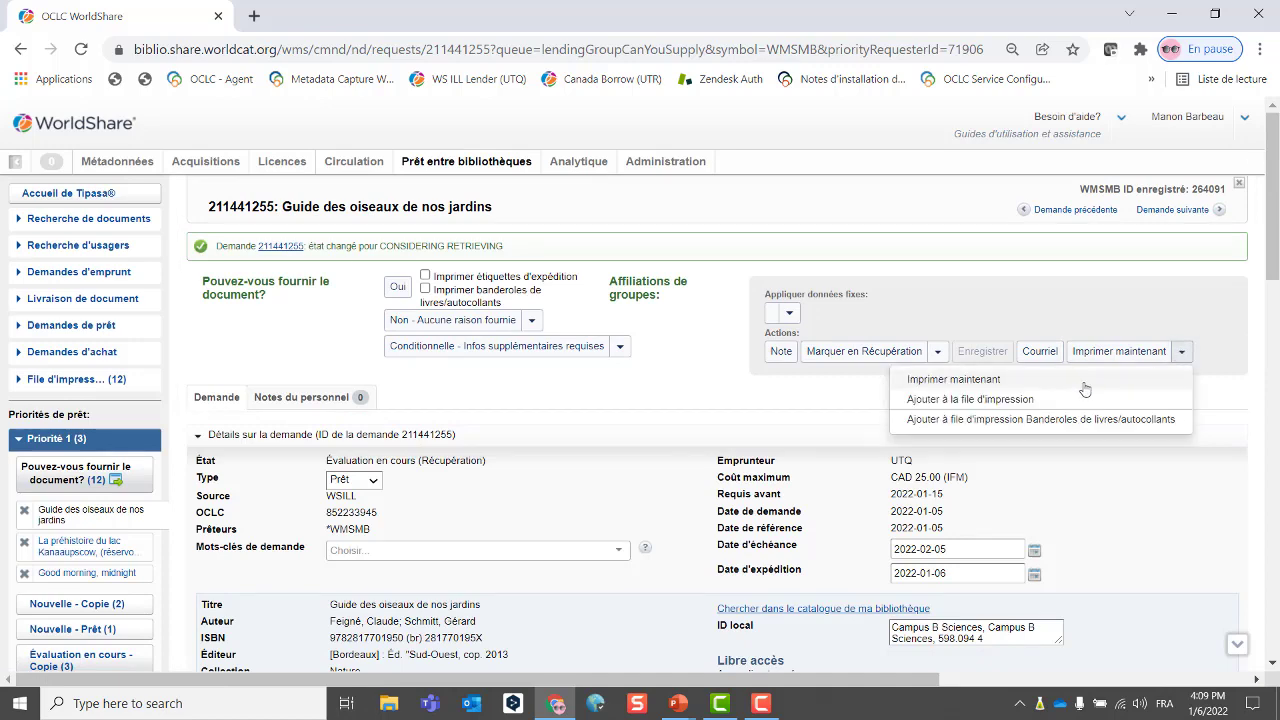
click(1015, 400)
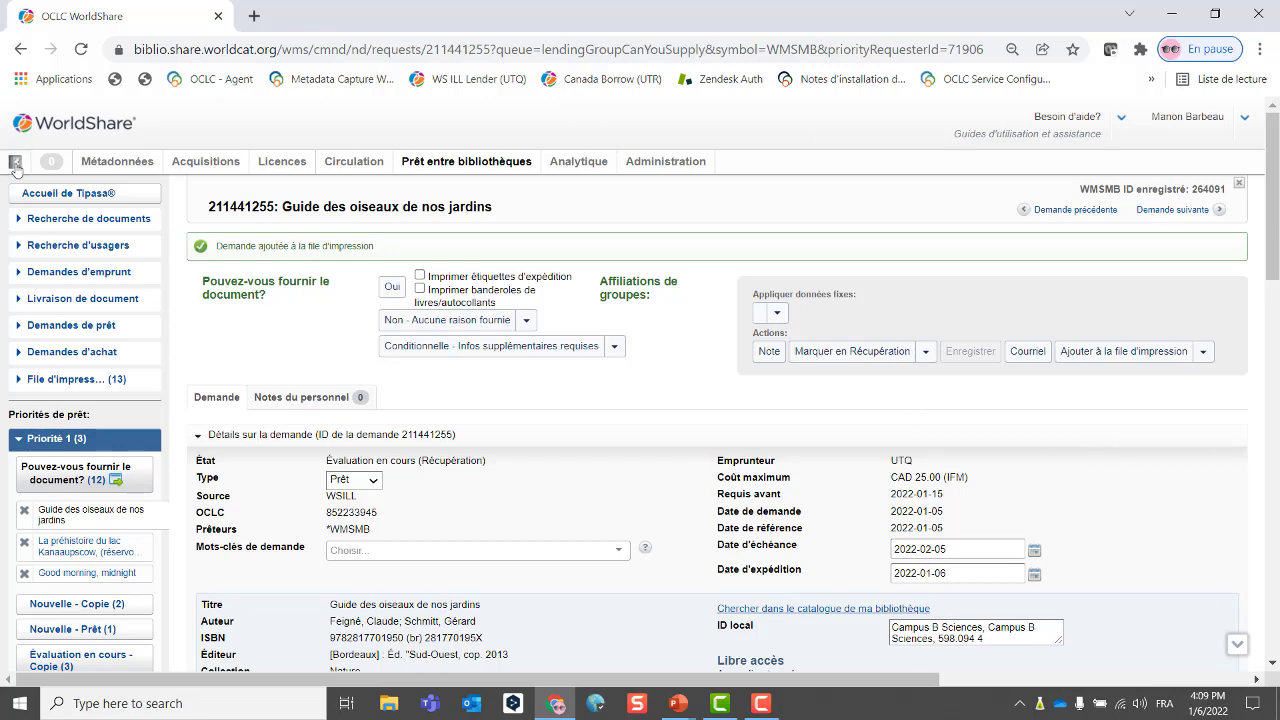
- Return to the Tipasa home page and open the Priorité 1 request for "La Grèce antique : archéologie d'une découverte"
click(55, 195)
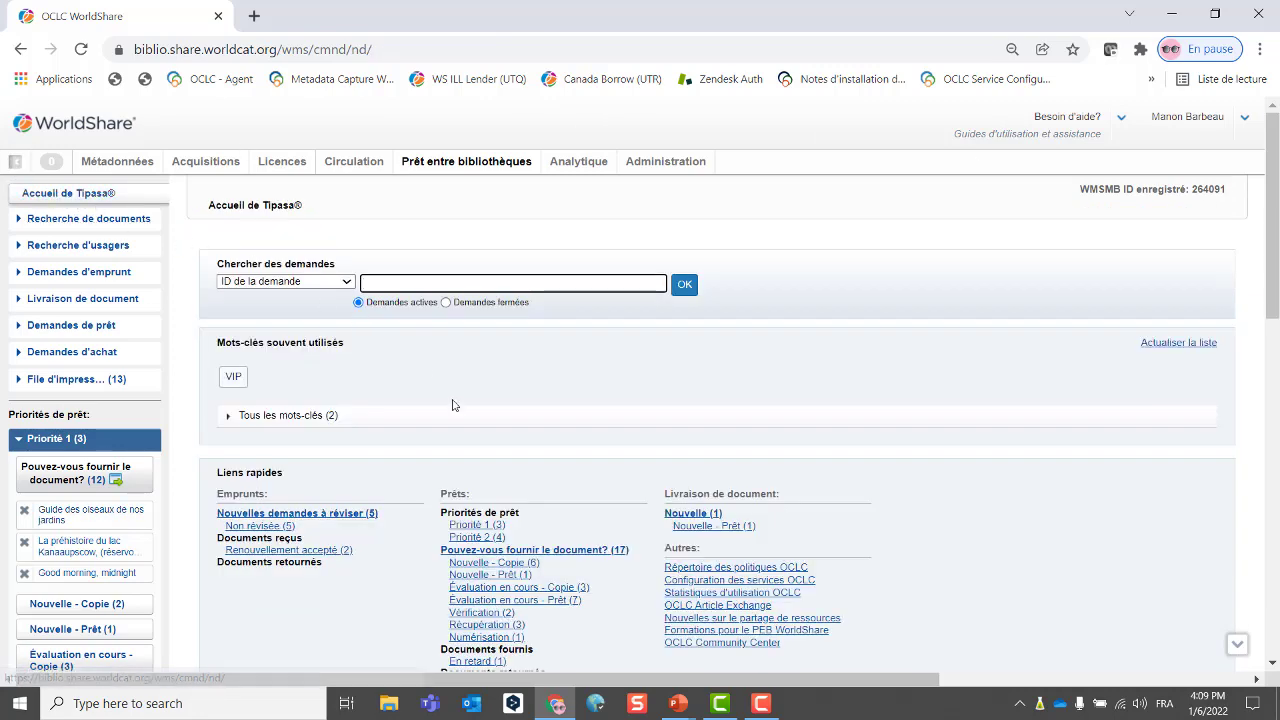
scroll(537, 429, down, 2)
scroll(550, 410, down, 2)
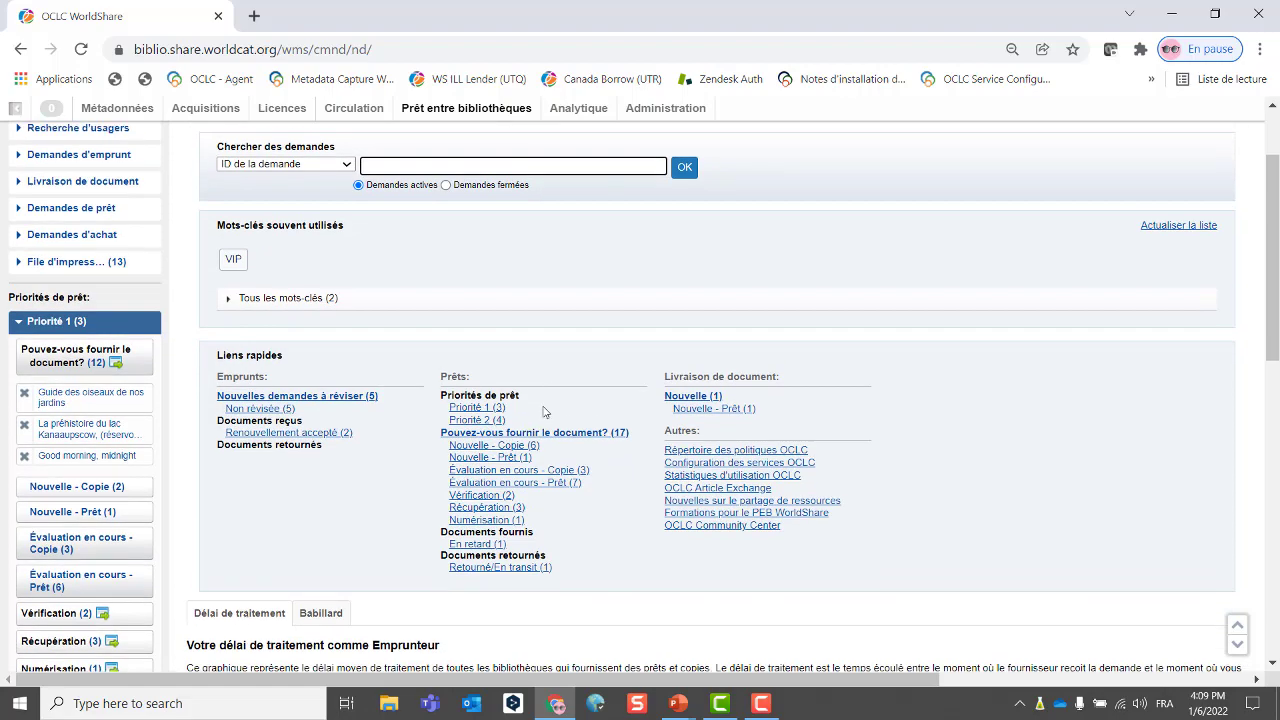
click(467, 341)
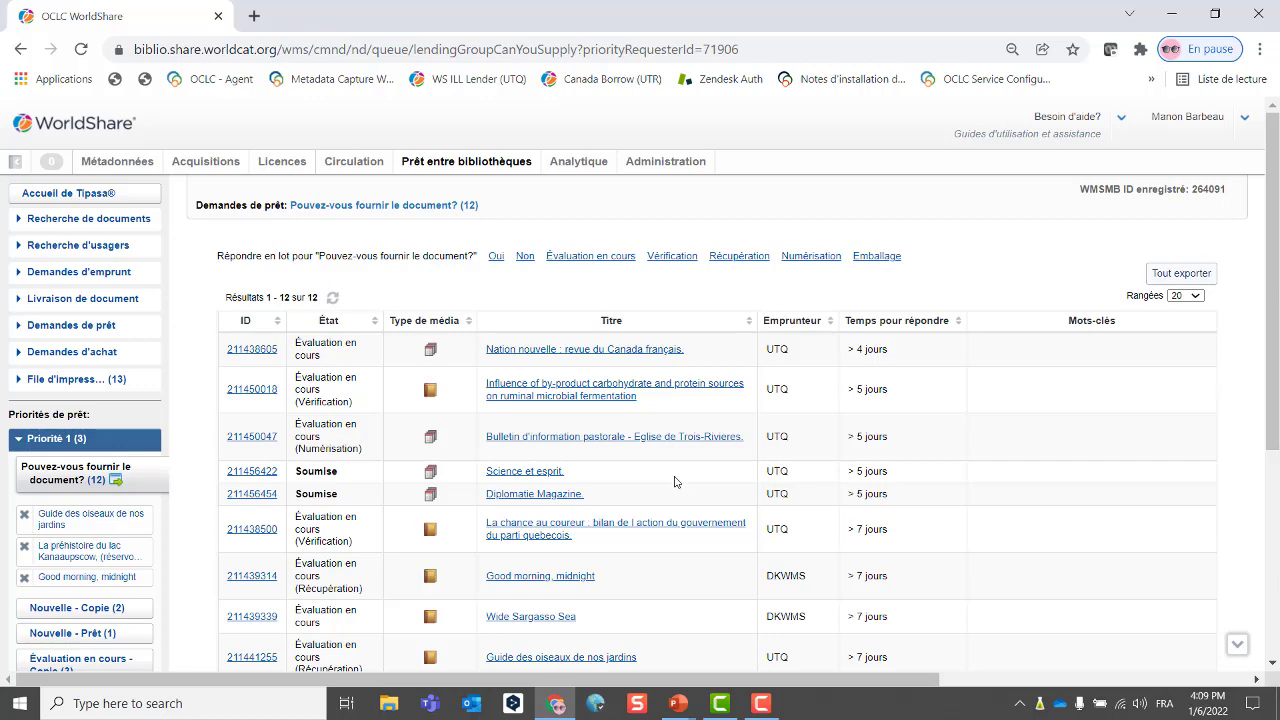
scroll(674, 482, down, 3)
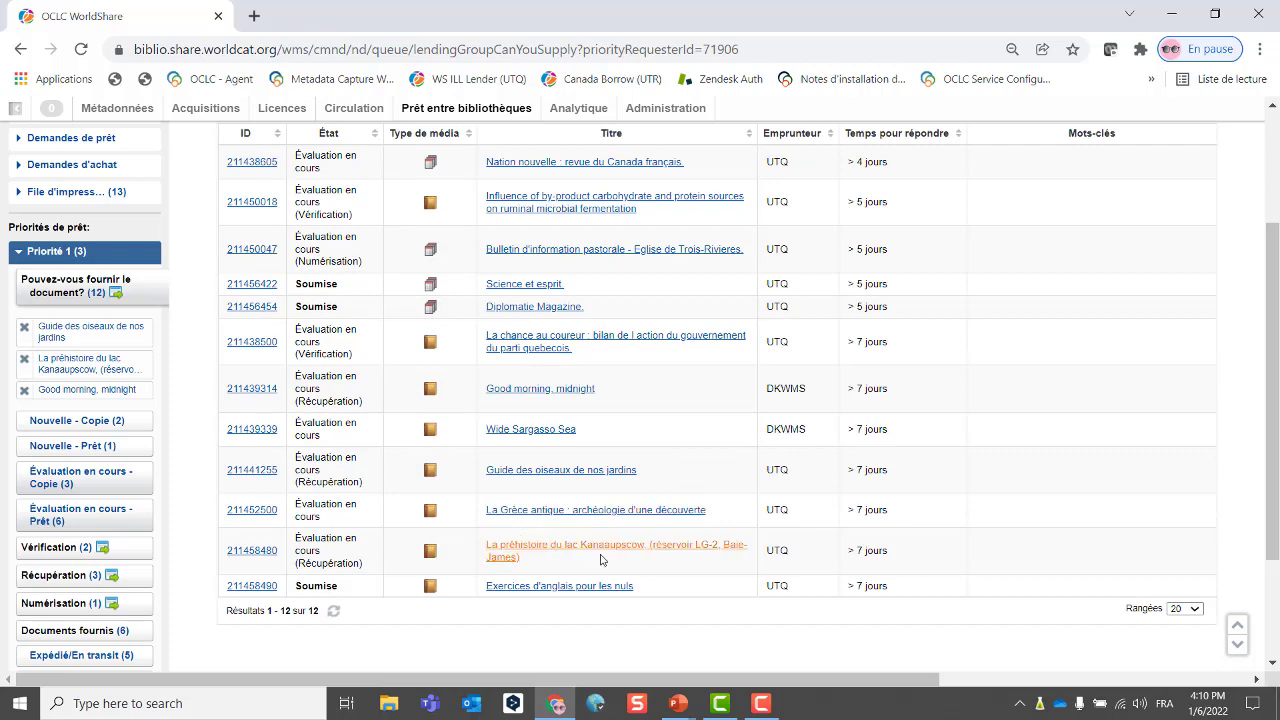
click(540, 517)
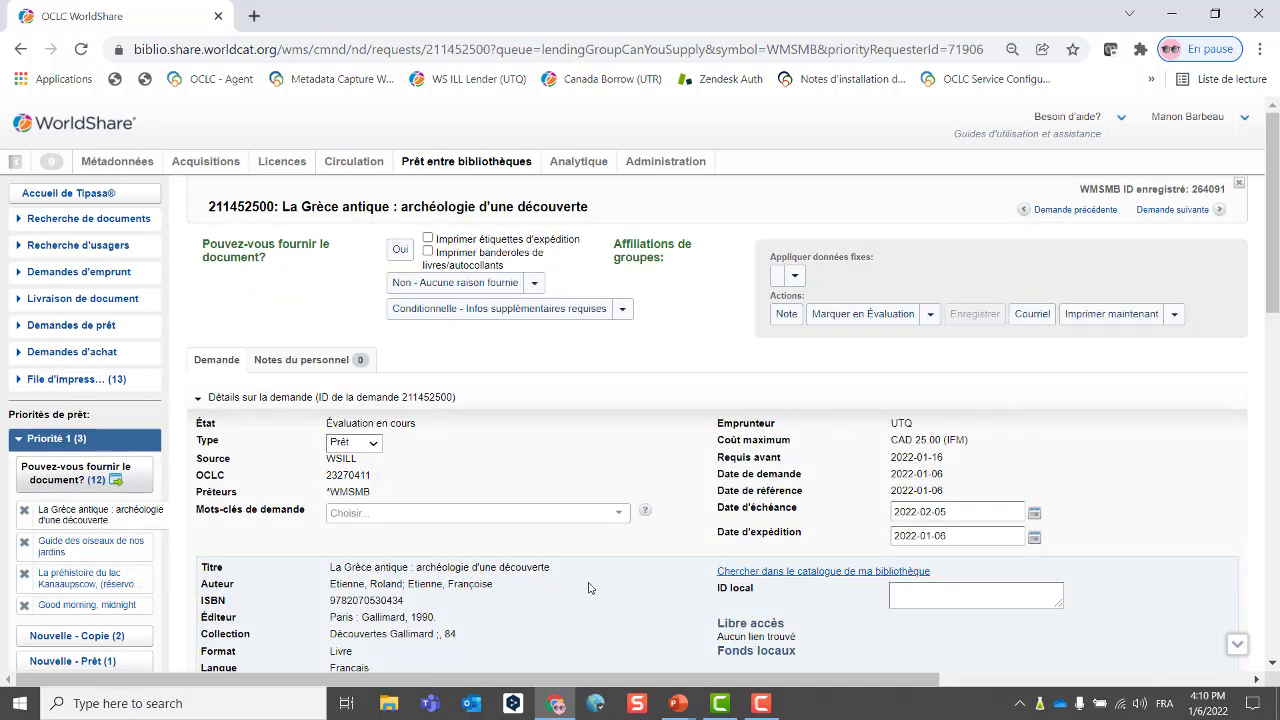
- Open the library's catalogue from the request and search LA Bibliothèque de test for "grece antique"
scroll(590, 587, down, 2)
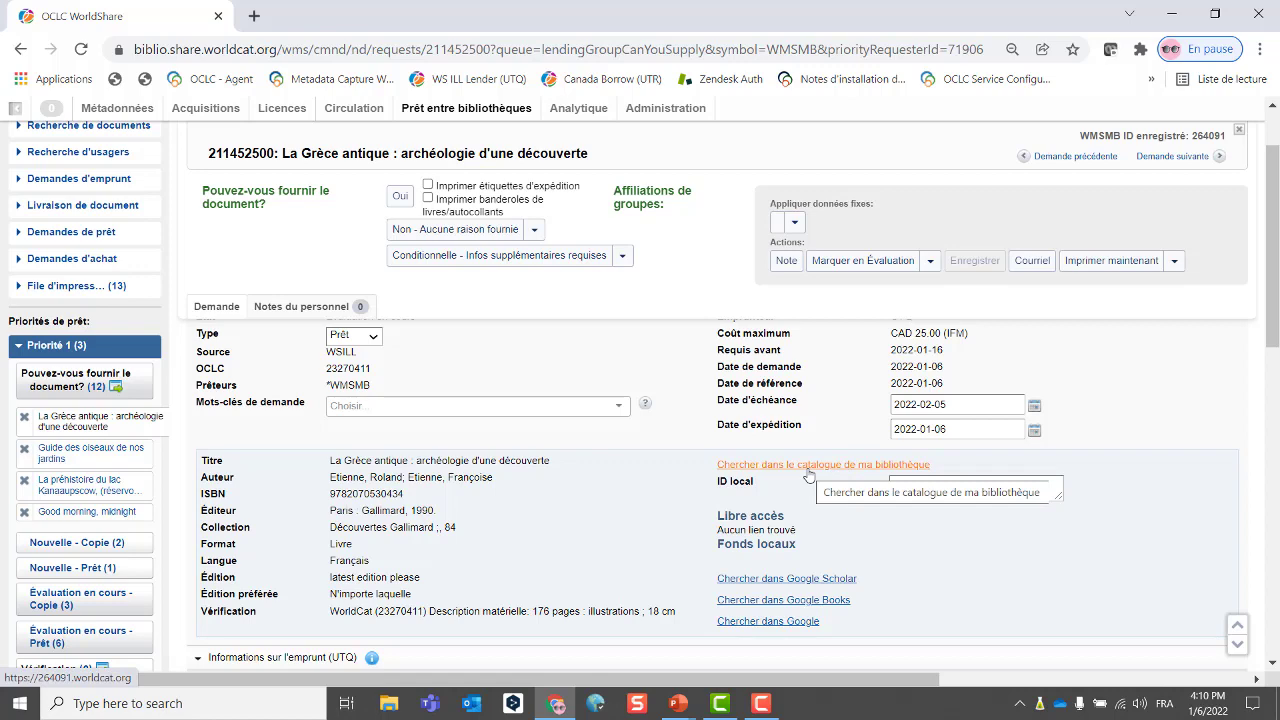
click(808, 474)
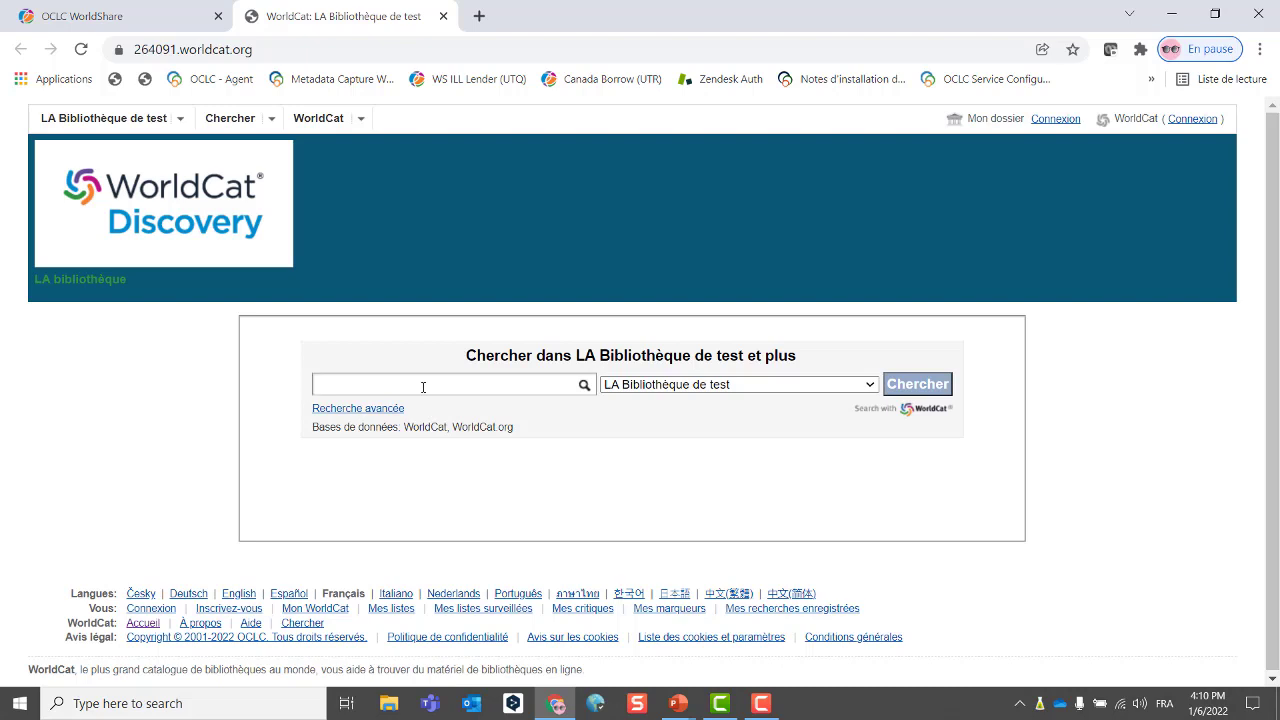
text(grece )
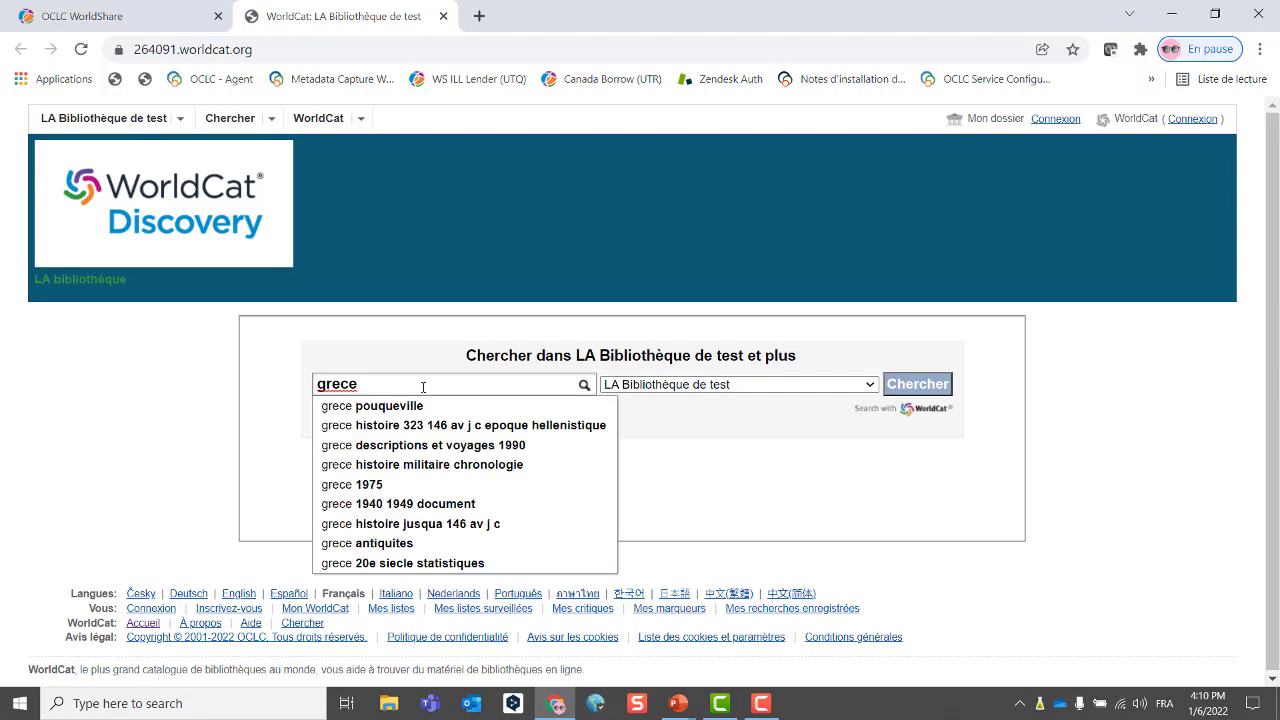
text(antique)
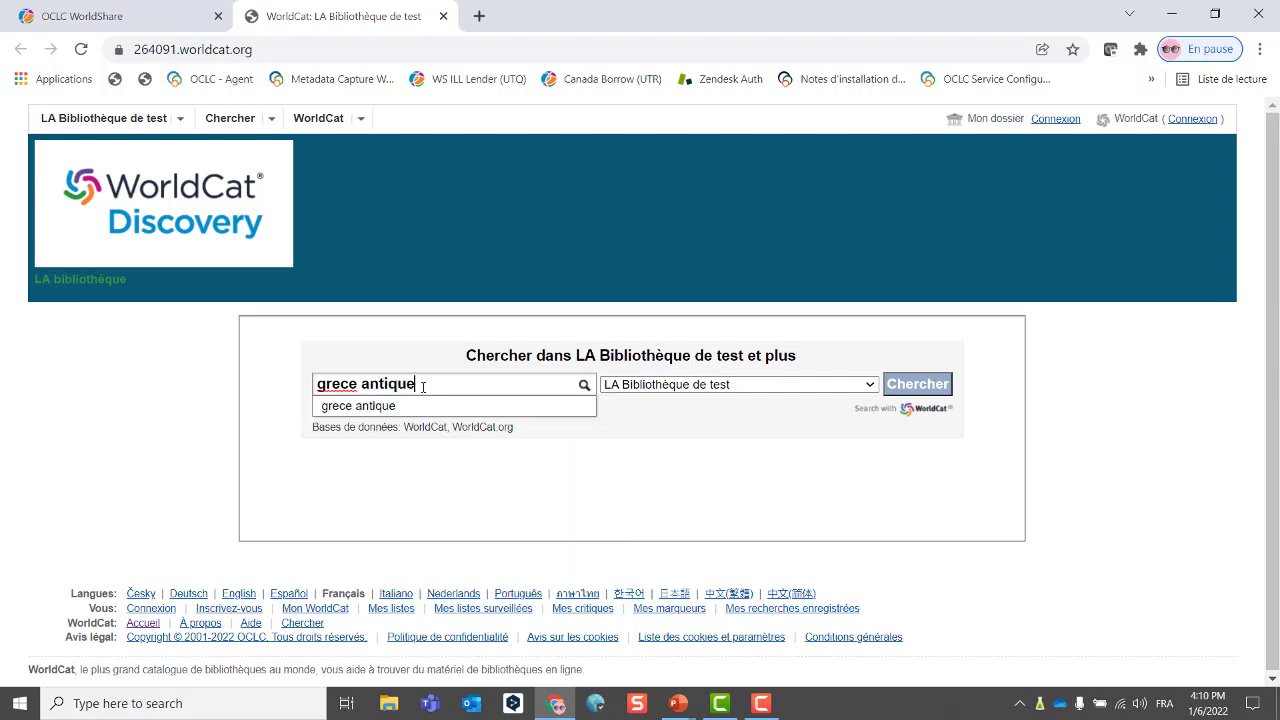
key(Return)
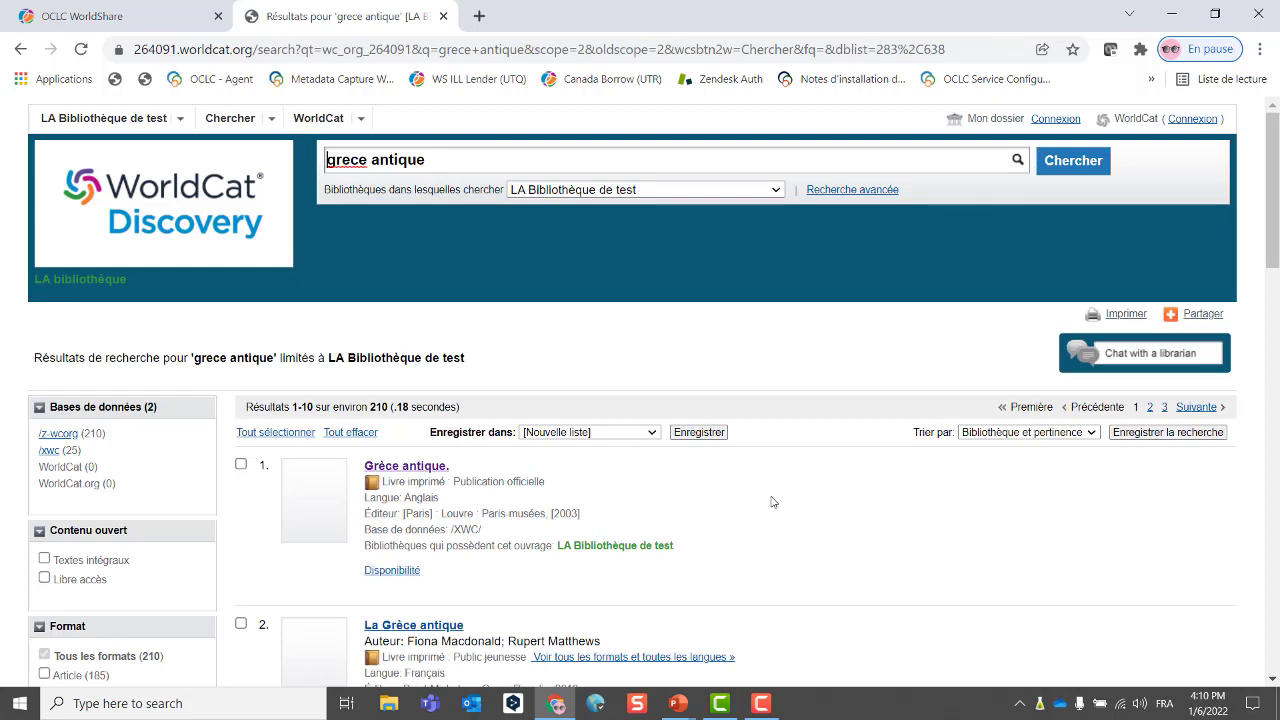
- Open the 2003 "Grèce antique." record and copy the call number AT221 of the Bibliothèque centrale Nouveautés copy
scroll(745, 505, down, 1)
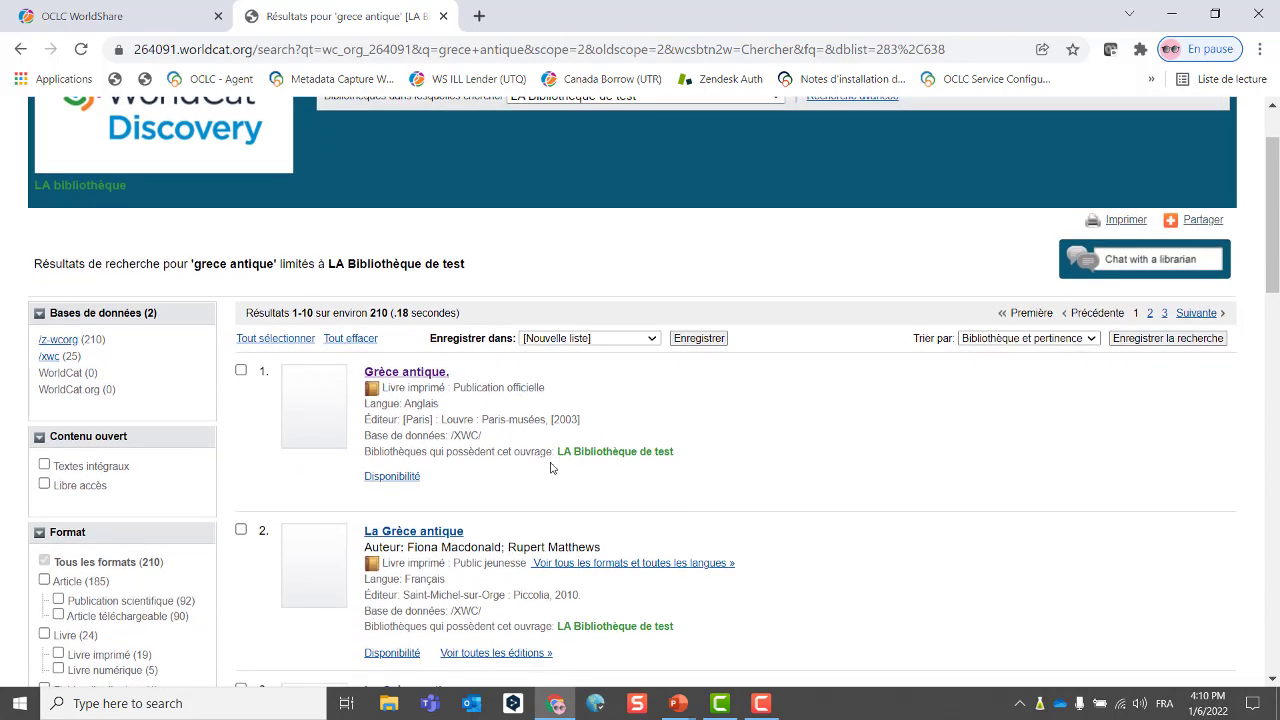
click(398, 378)
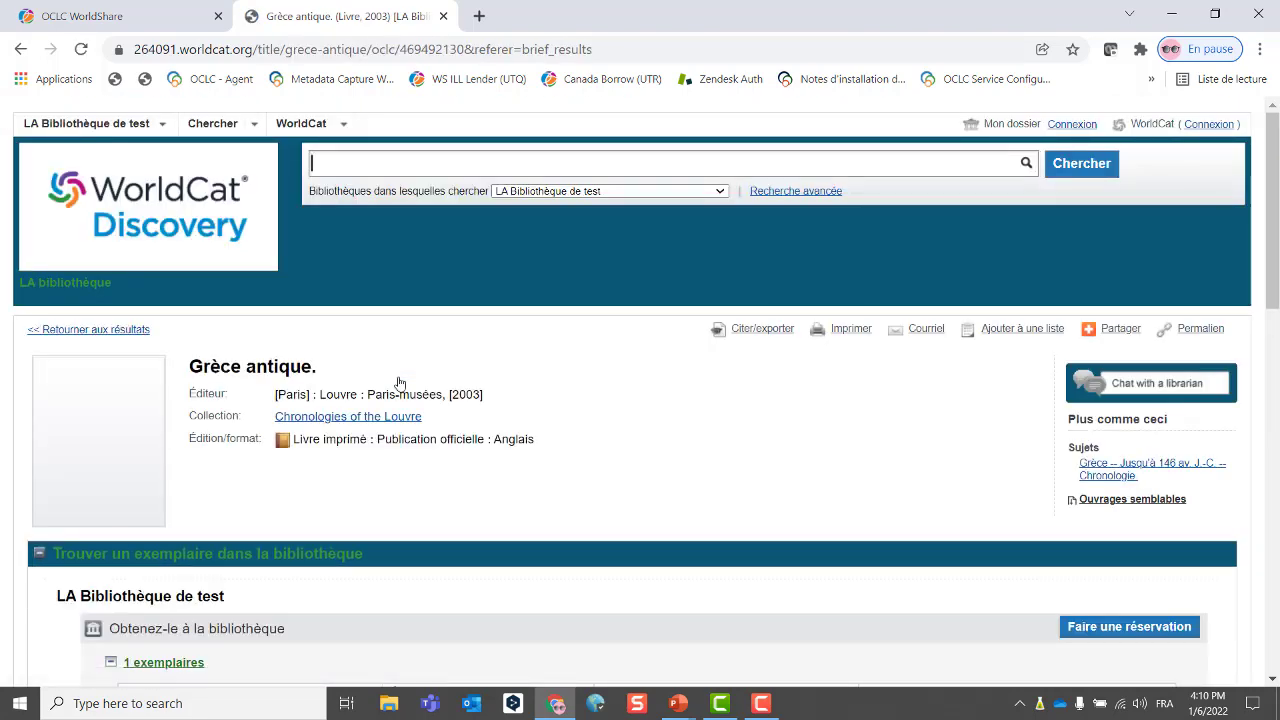
scroll(516, 467, down, 2)
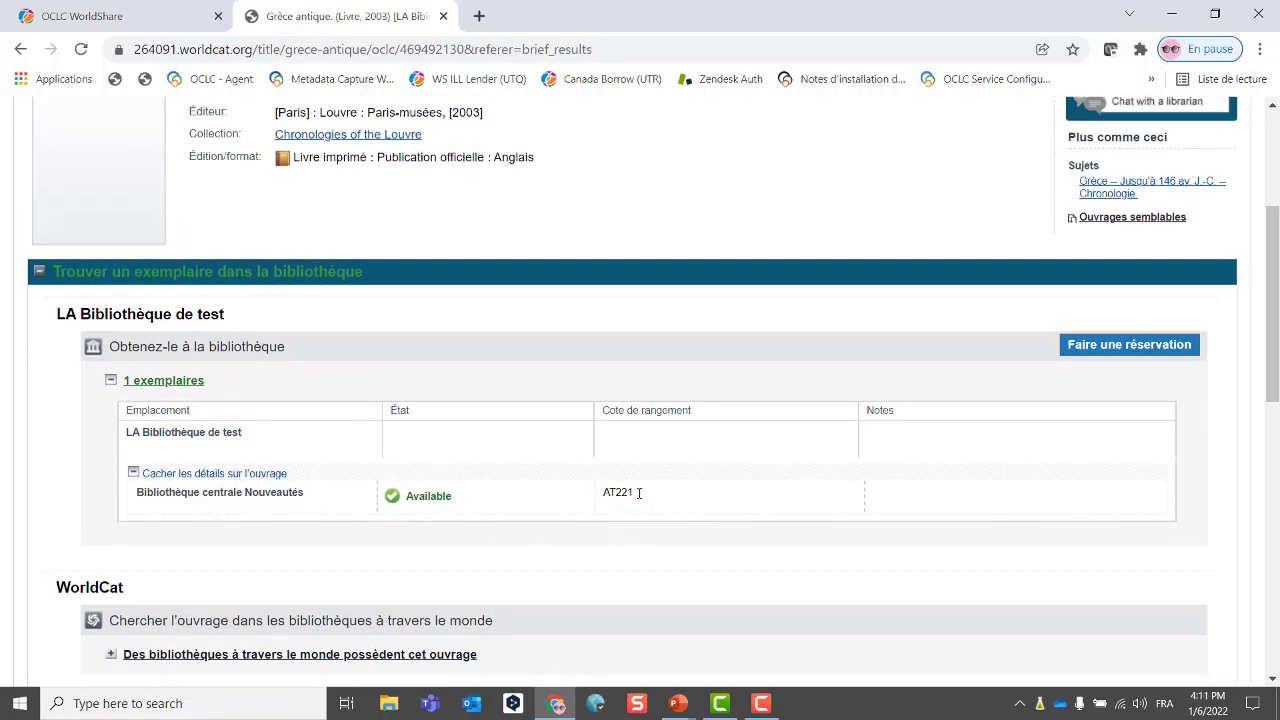
drag(640, 492, 604, 492)
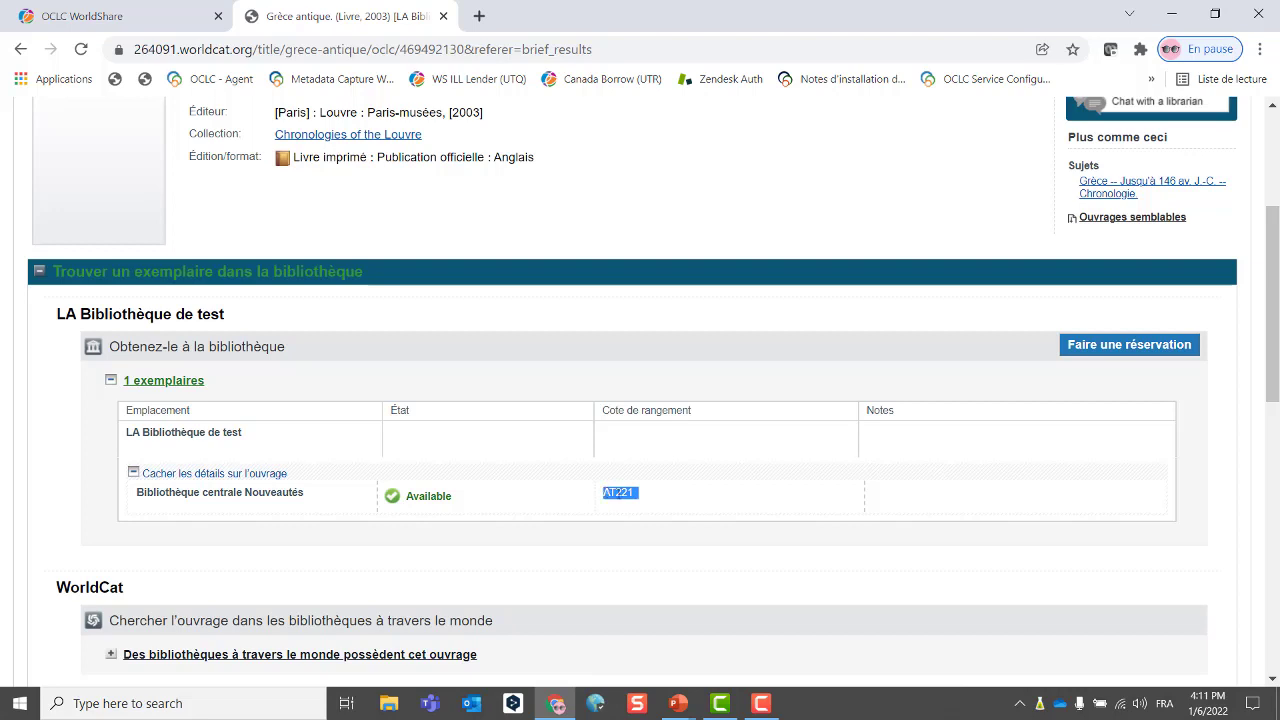
right_click(617, 493)
click(650, 502)
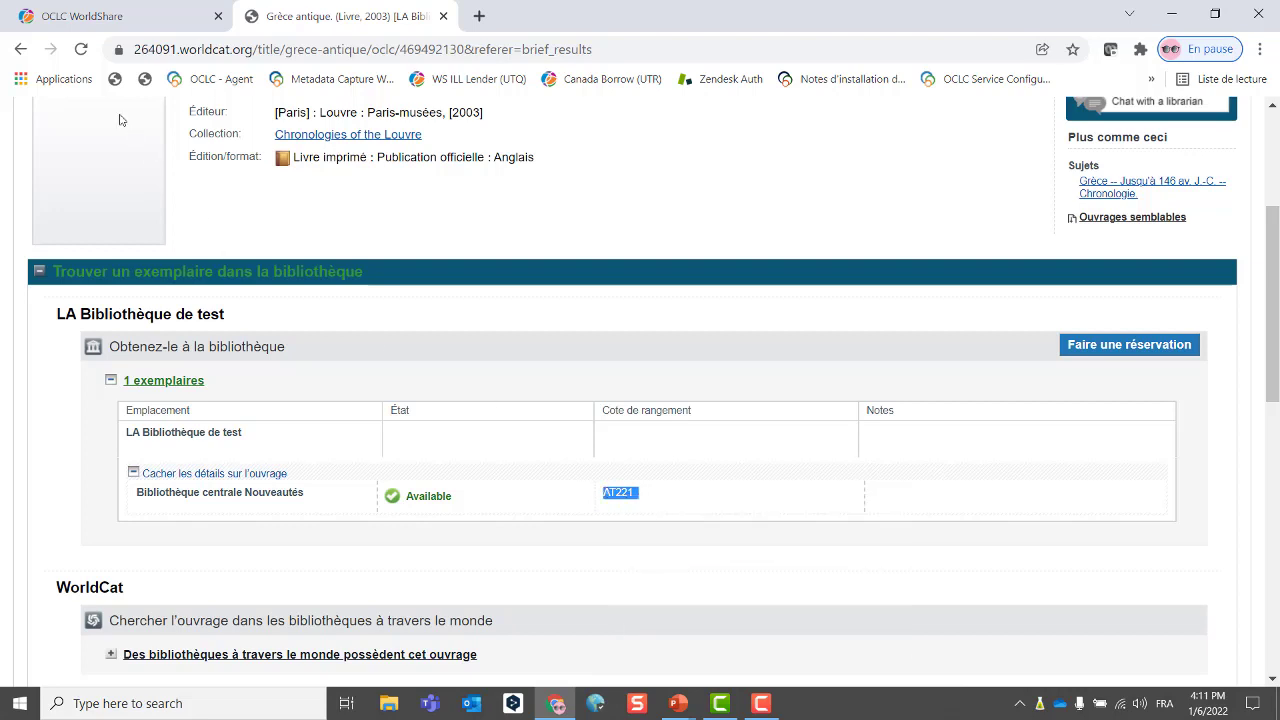
- Return to the "La Grèce antique : archéologie d'une découverte" request and paste AT221 into its ID local field
click(115, 16)
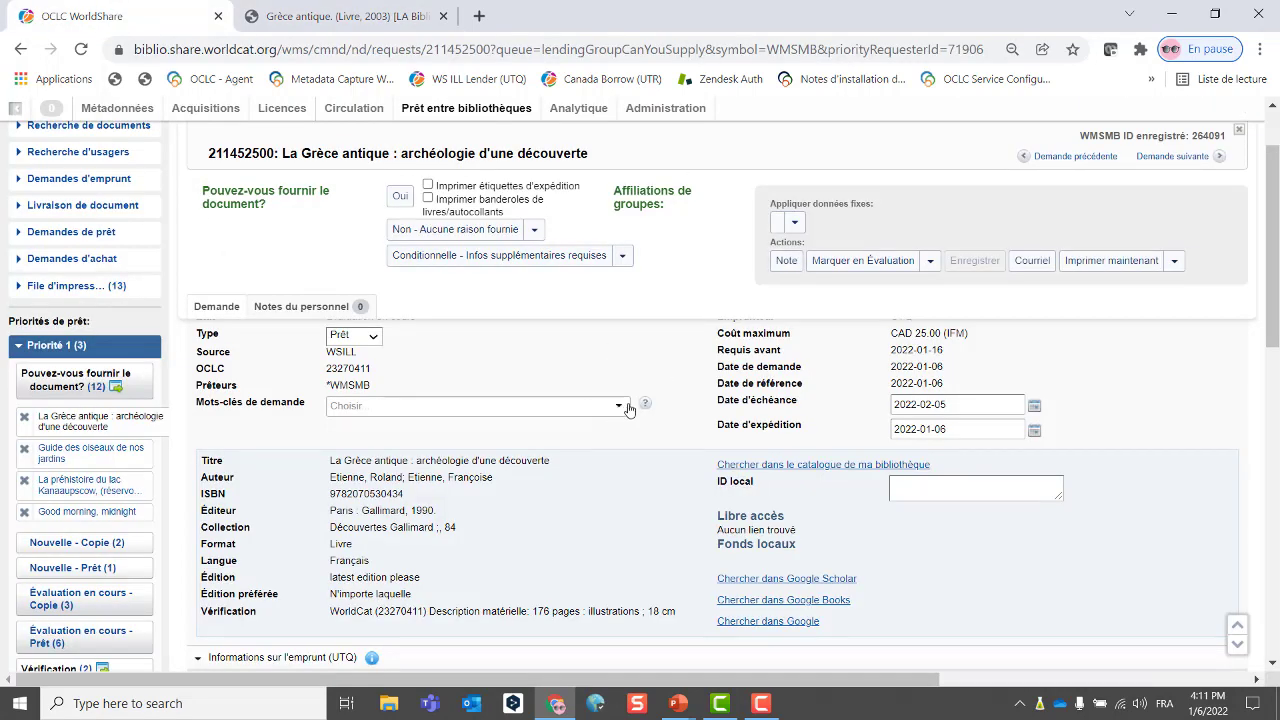
click(914, 487)
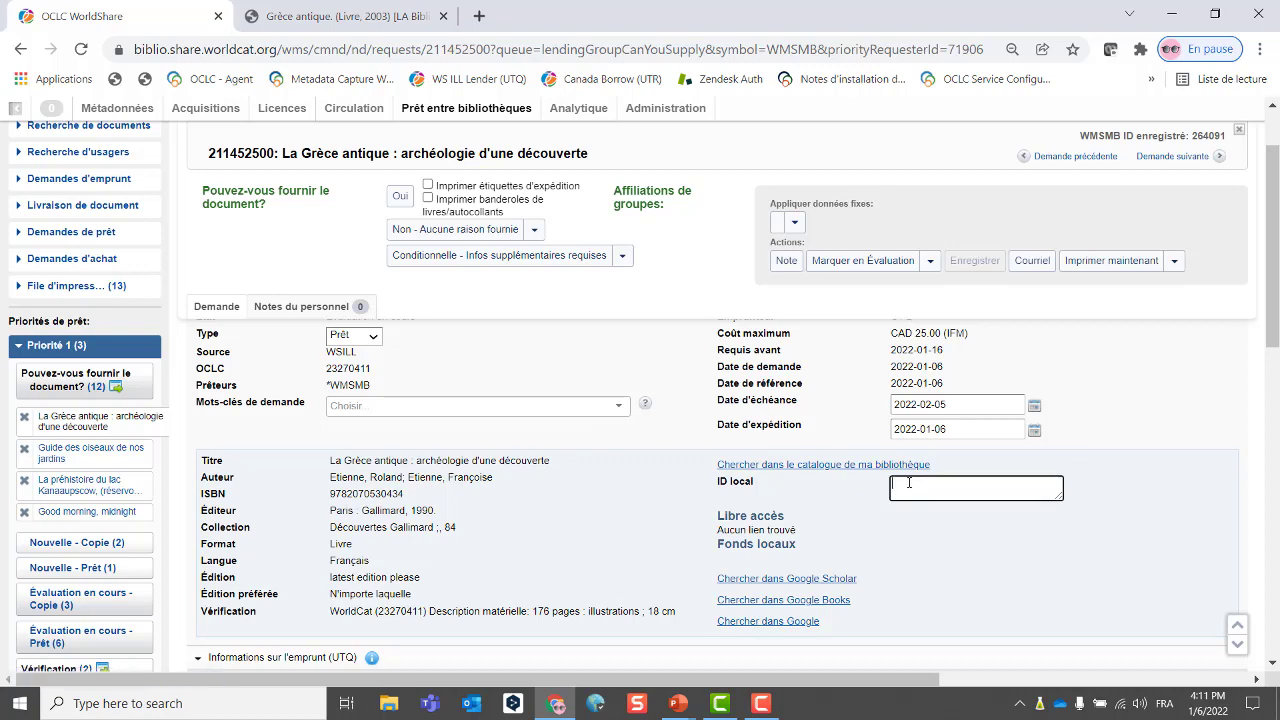
right_click(912, 487)
click(959, 308)
- Mark the "La Grèce antique : archéologie d'une découverte" request as Récupération and add it to the print queue
click(930, 260)
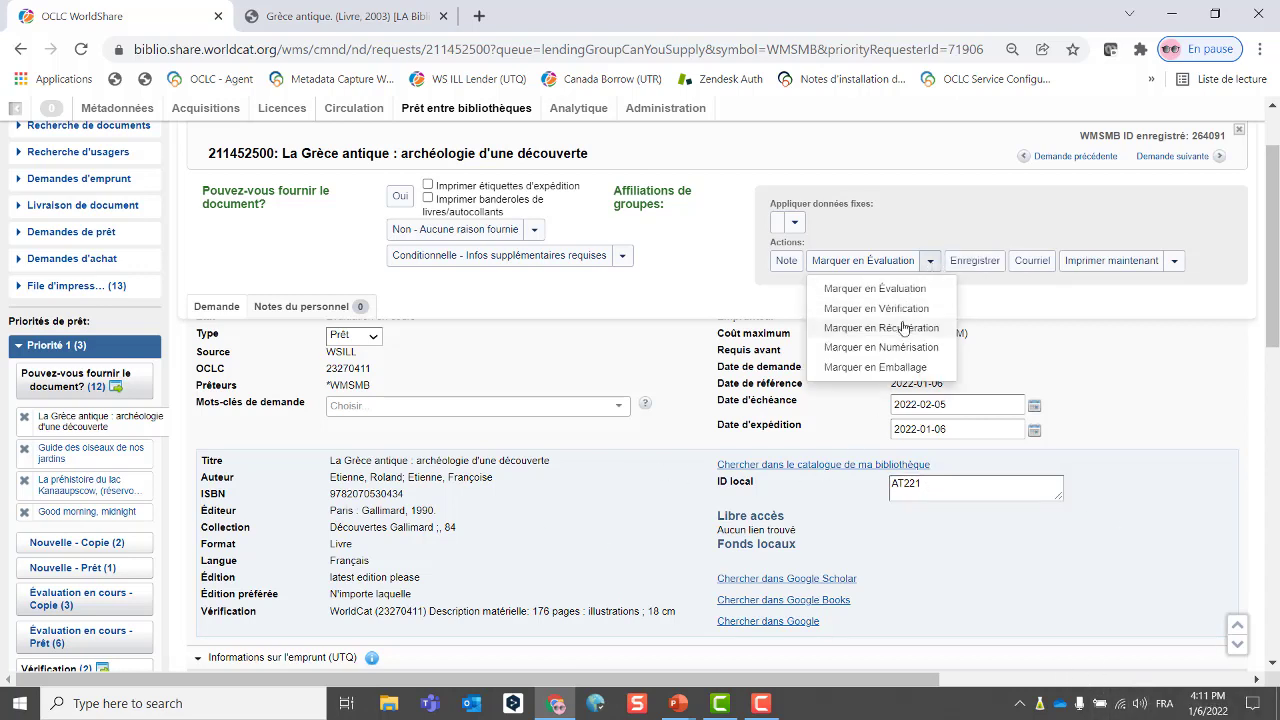
click(880, 328)
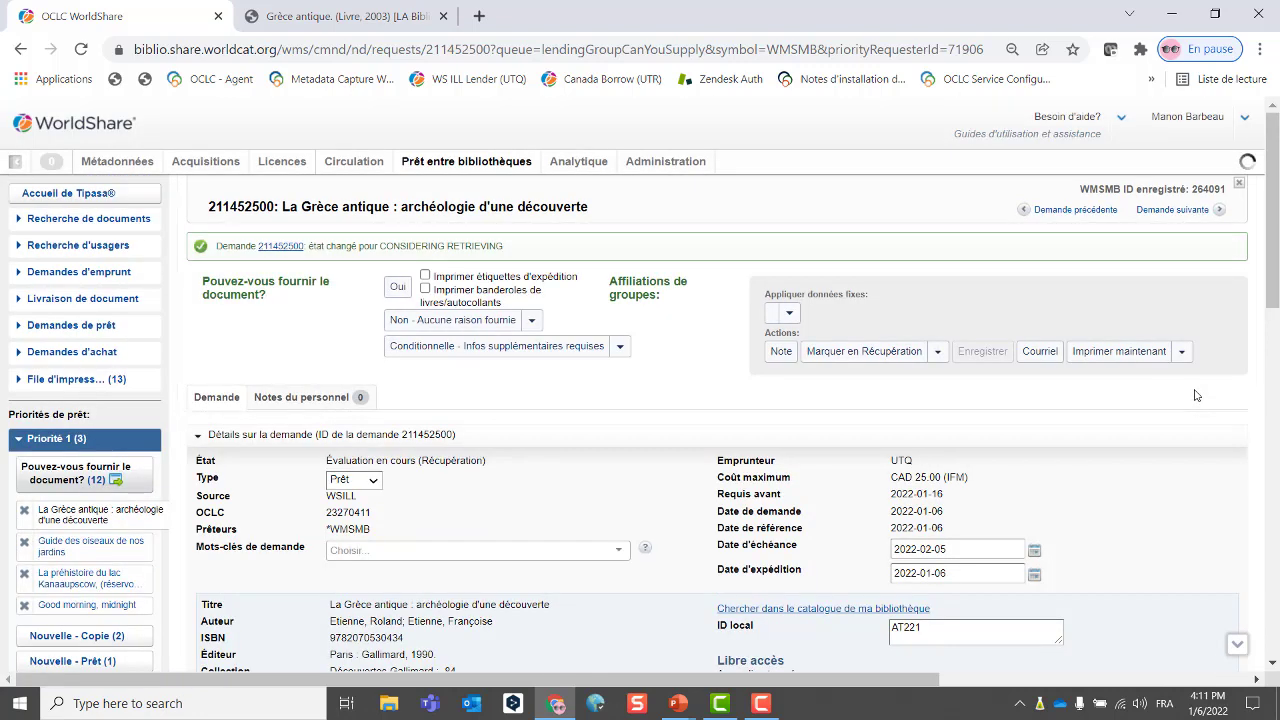
click(1182, 351)
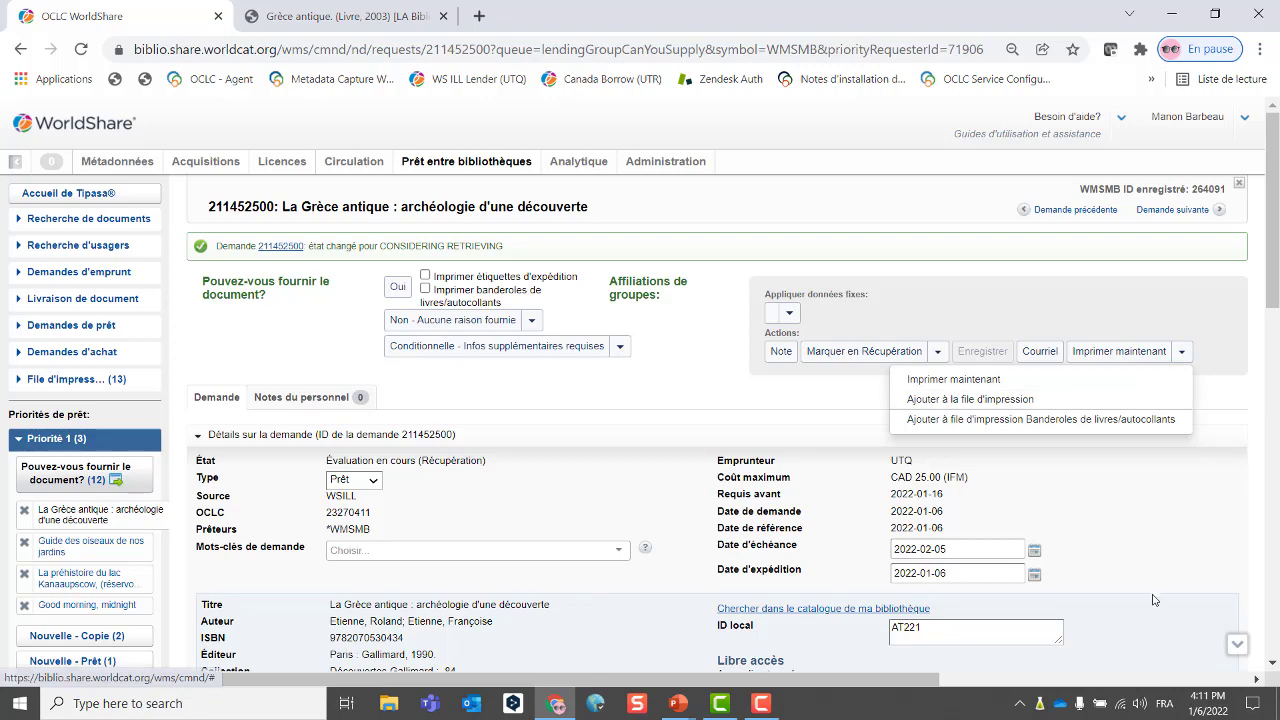
click(945, 399)
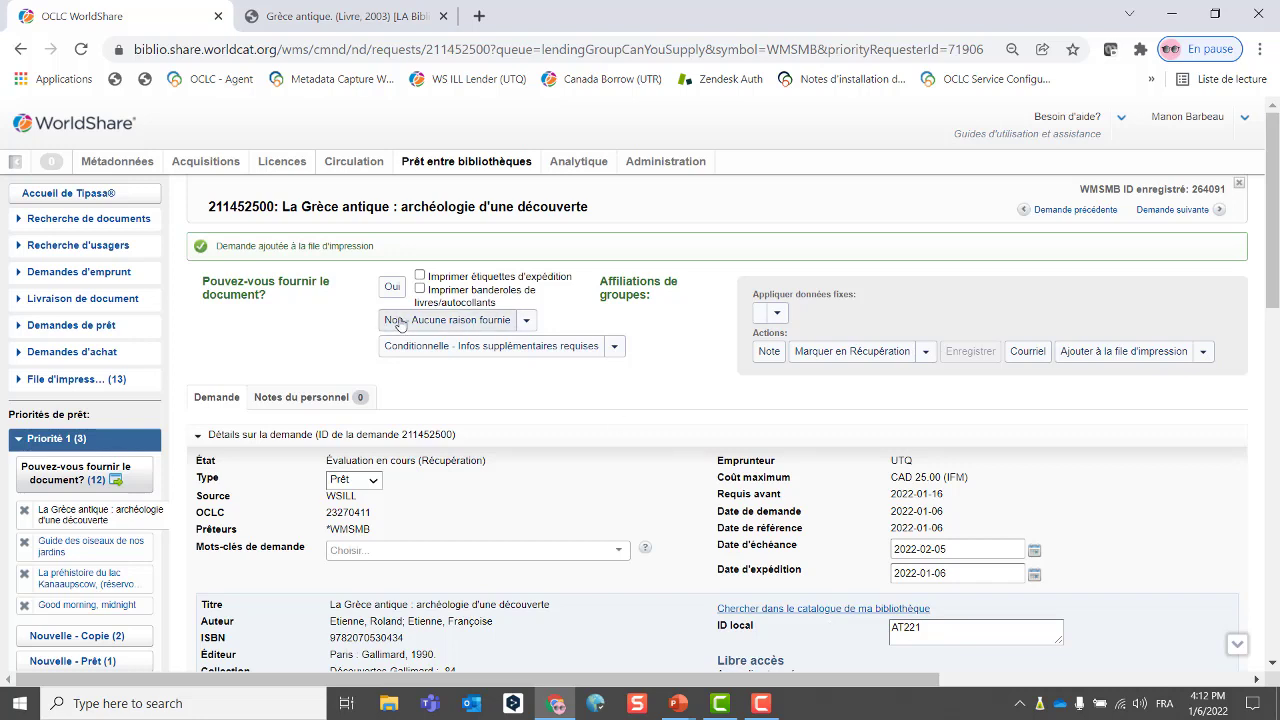
- Review the available Non reasons and Conditionnelle responses for the request without selecting any
click(527, 322)
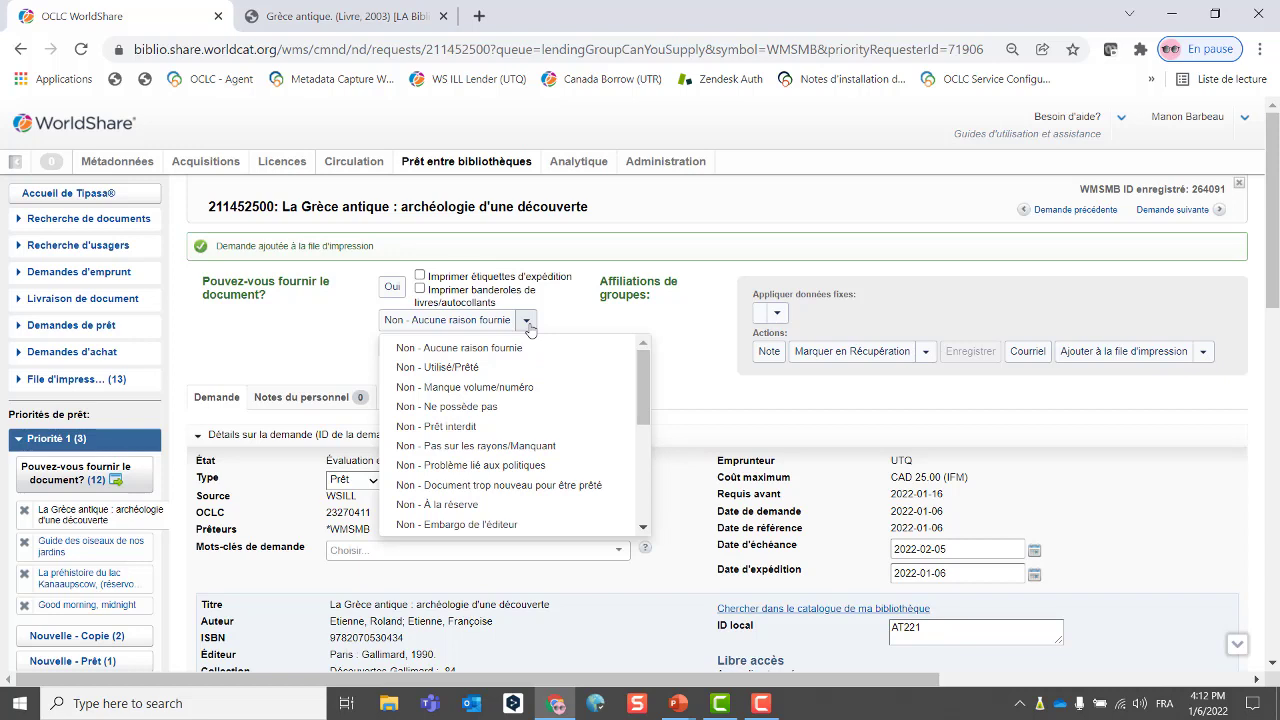
click(334, 328)
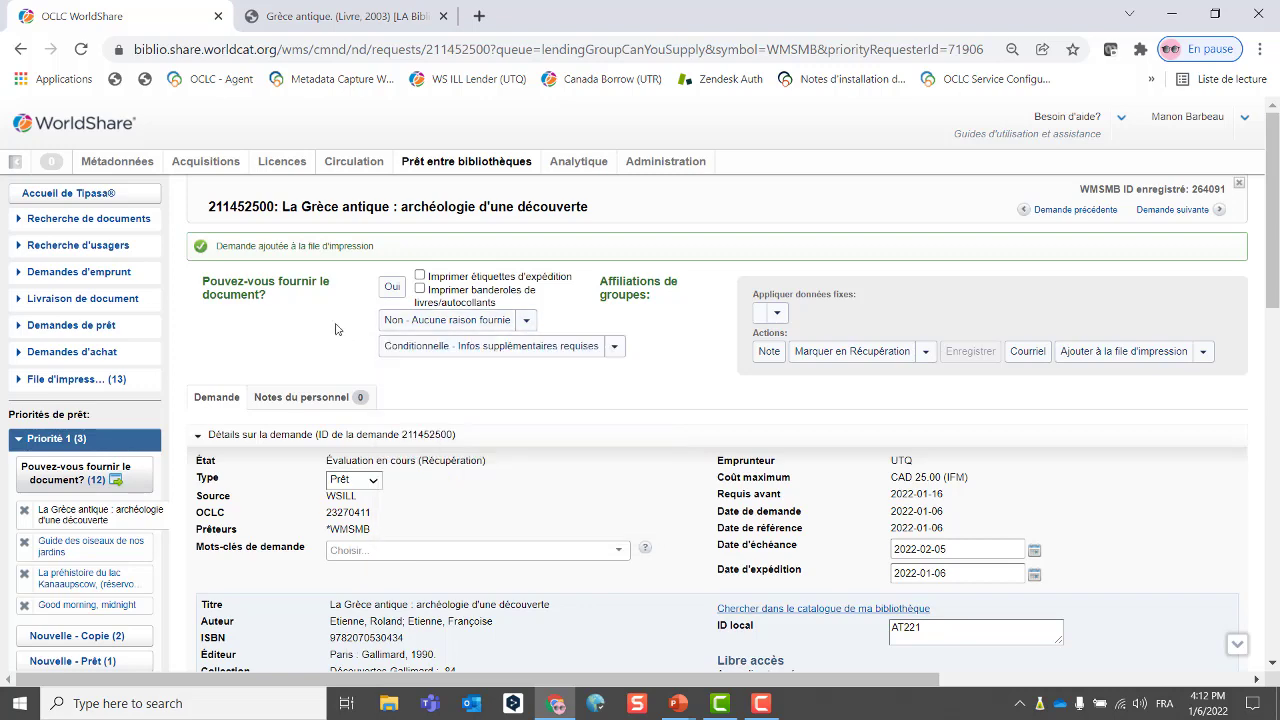
click(612, 347)
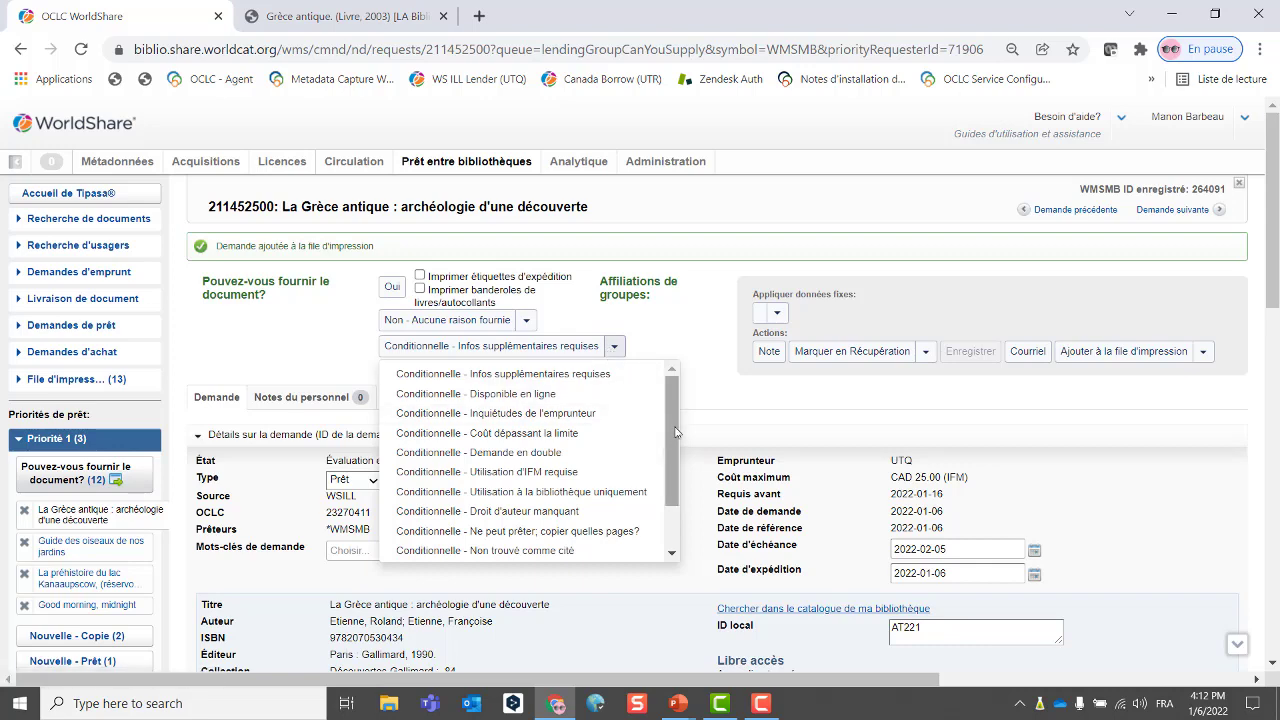
drag(668, 408, 656, 503)
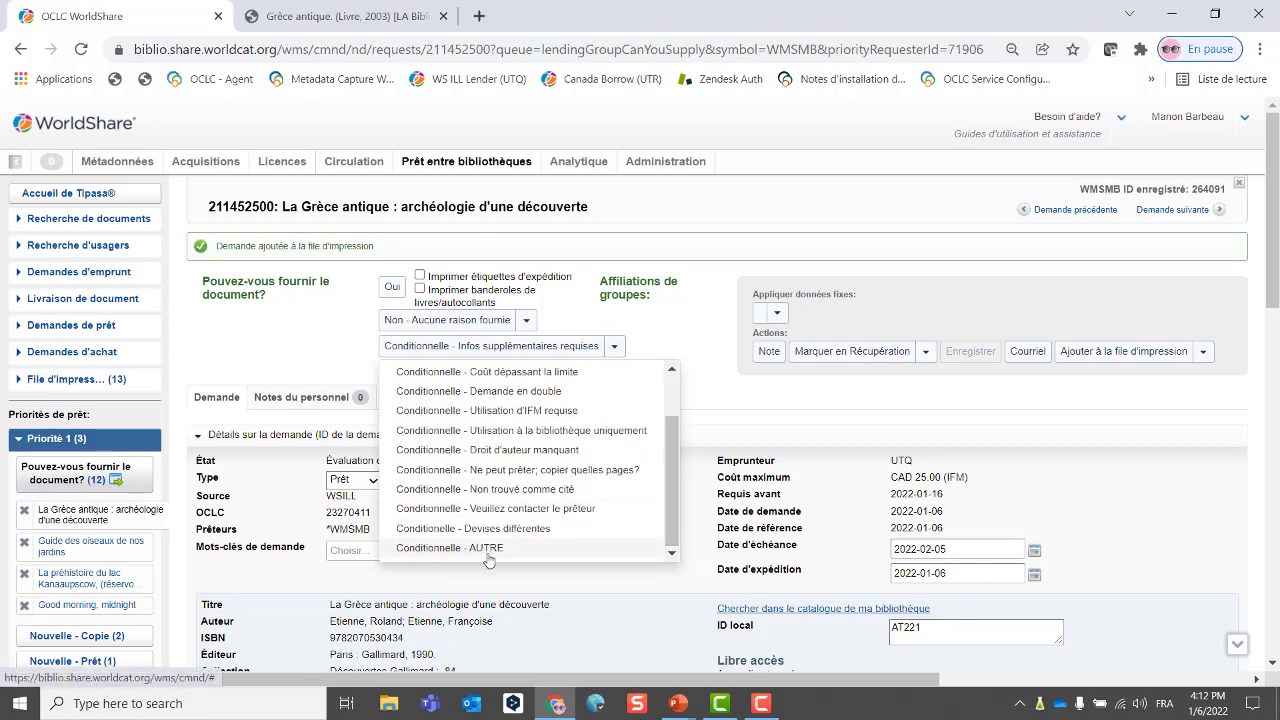
click(252, 332)
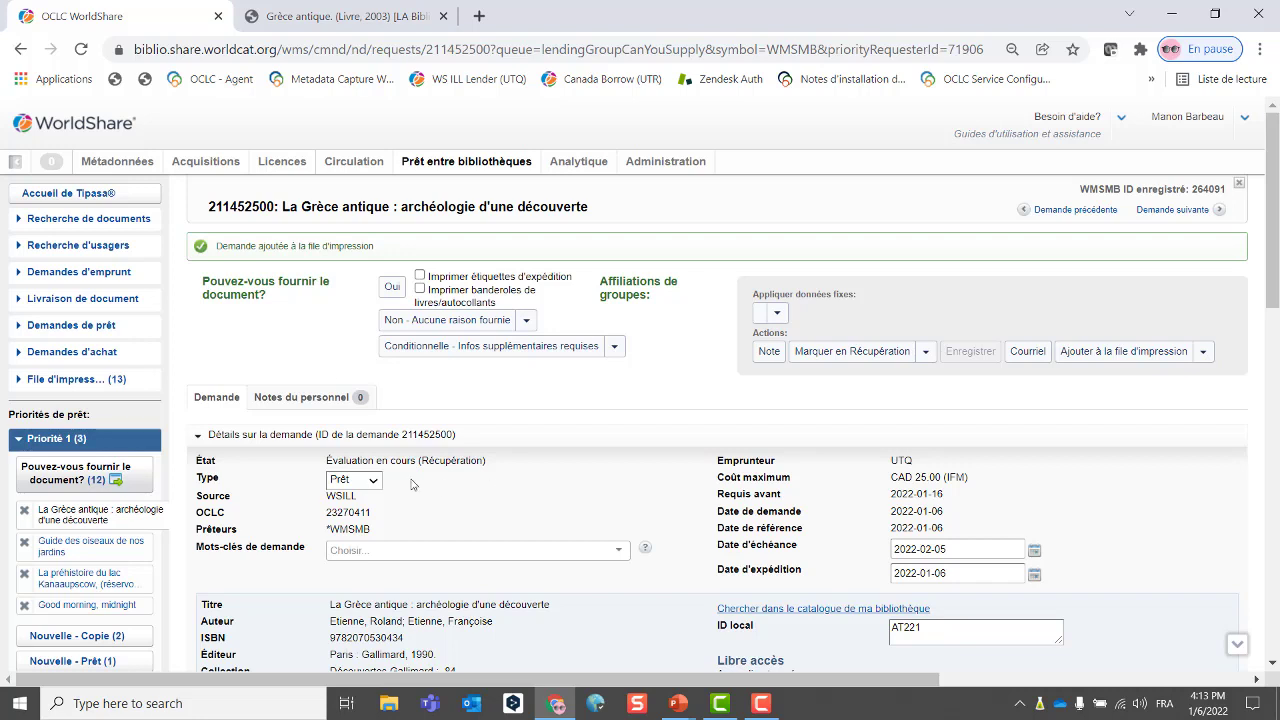
- Return to the Tipasa home page and open the Priorité 1 request for "La chance au coureur : bilan de l action du gouvernement du parti quebecois"
click(95, 193)
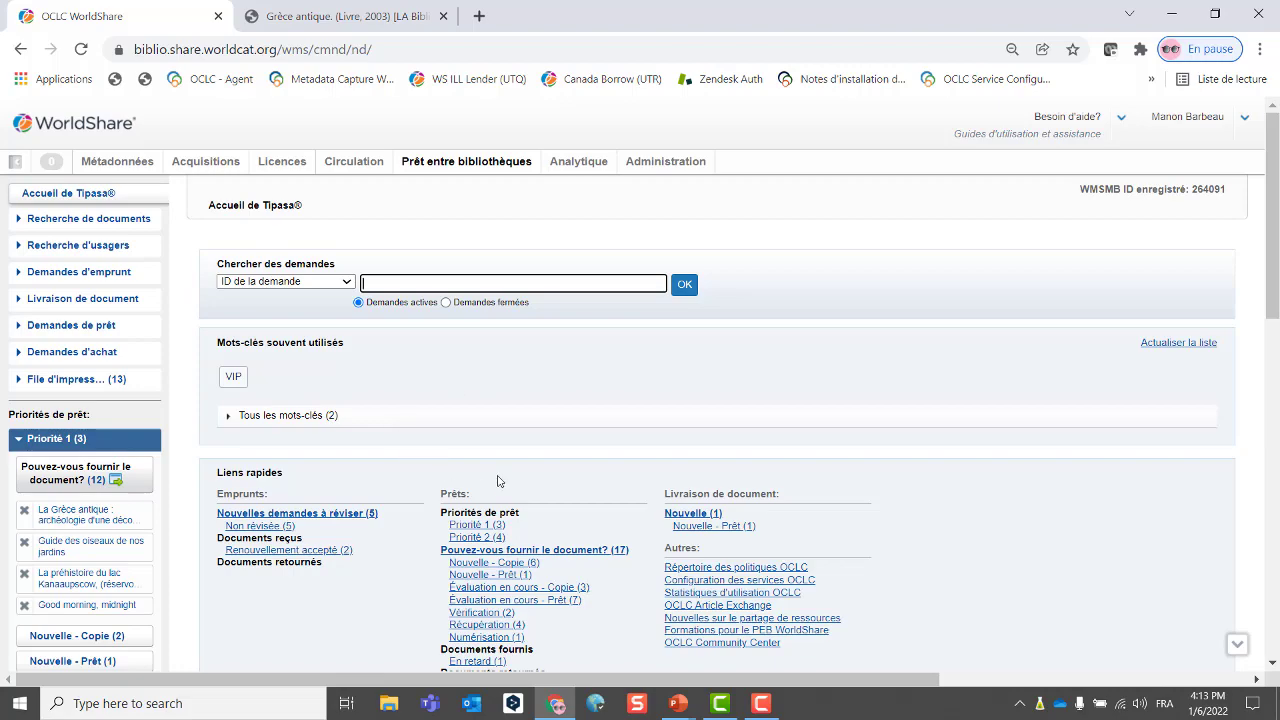
click(473, 525)
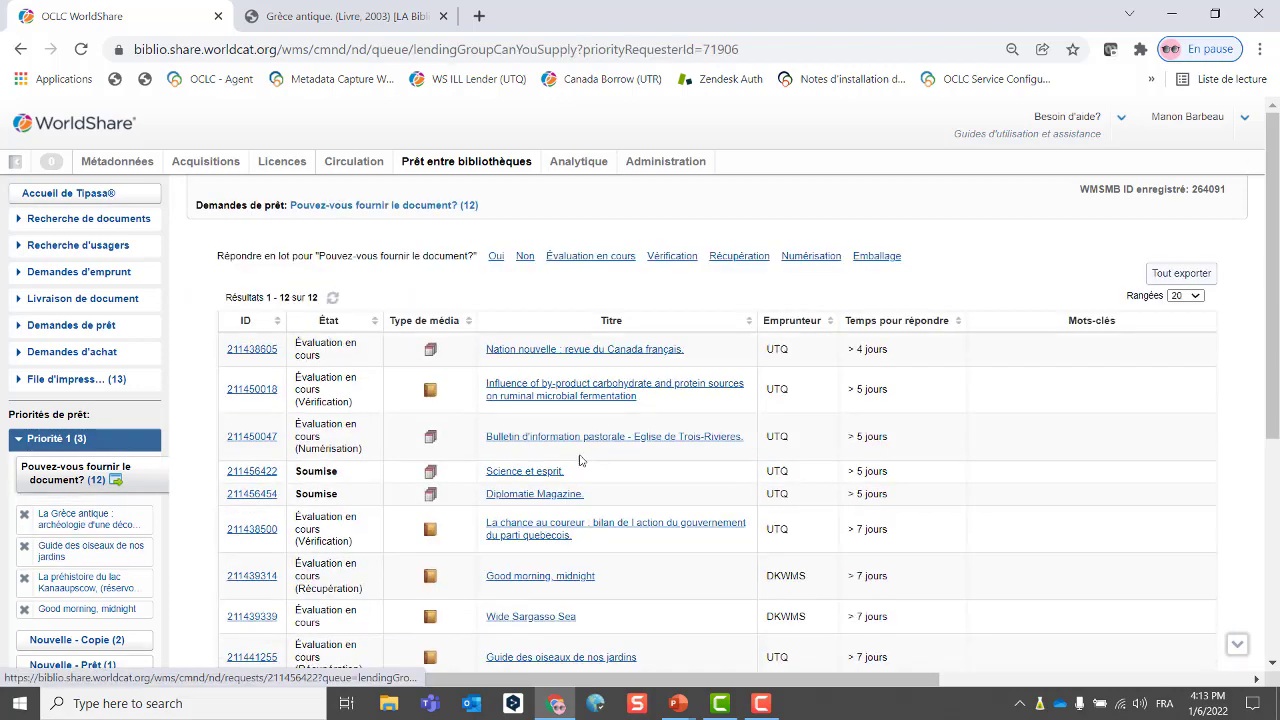
scroll(443, 488, down, 1)
scroll(443, 488, down, 1)
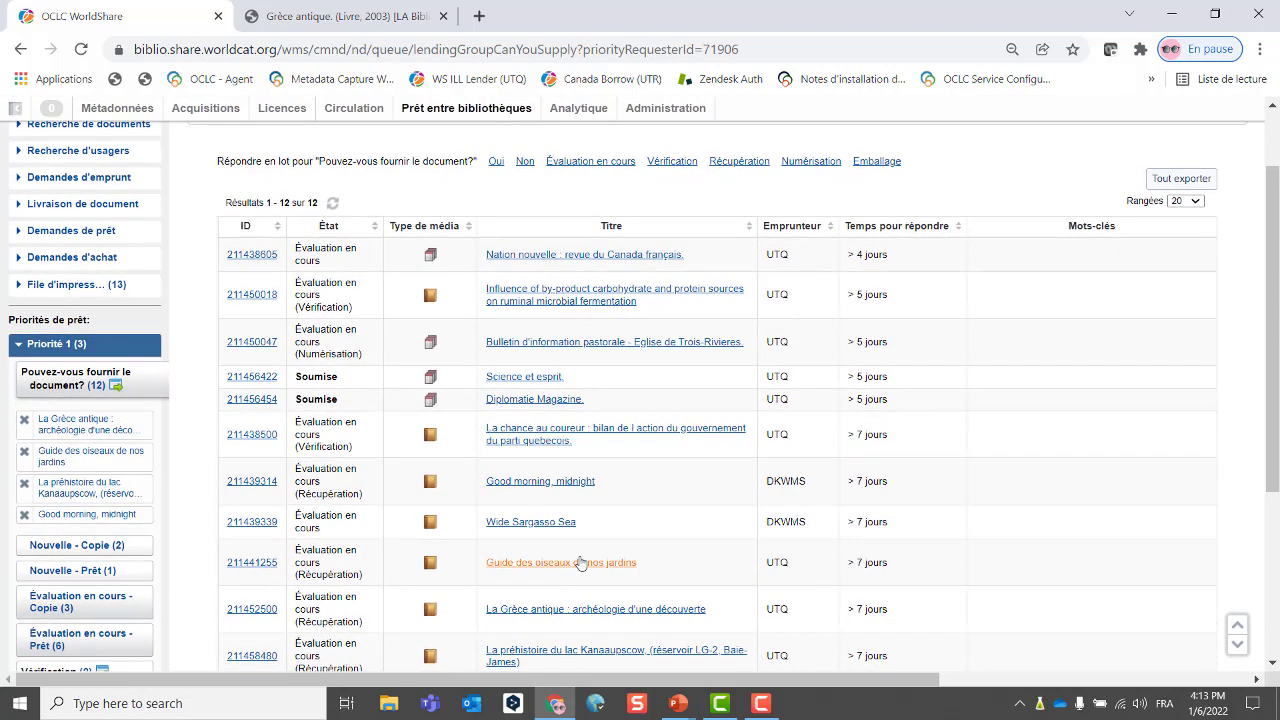
scroll(580, 558, down, 1)
scroll(580, 558, down, 1)
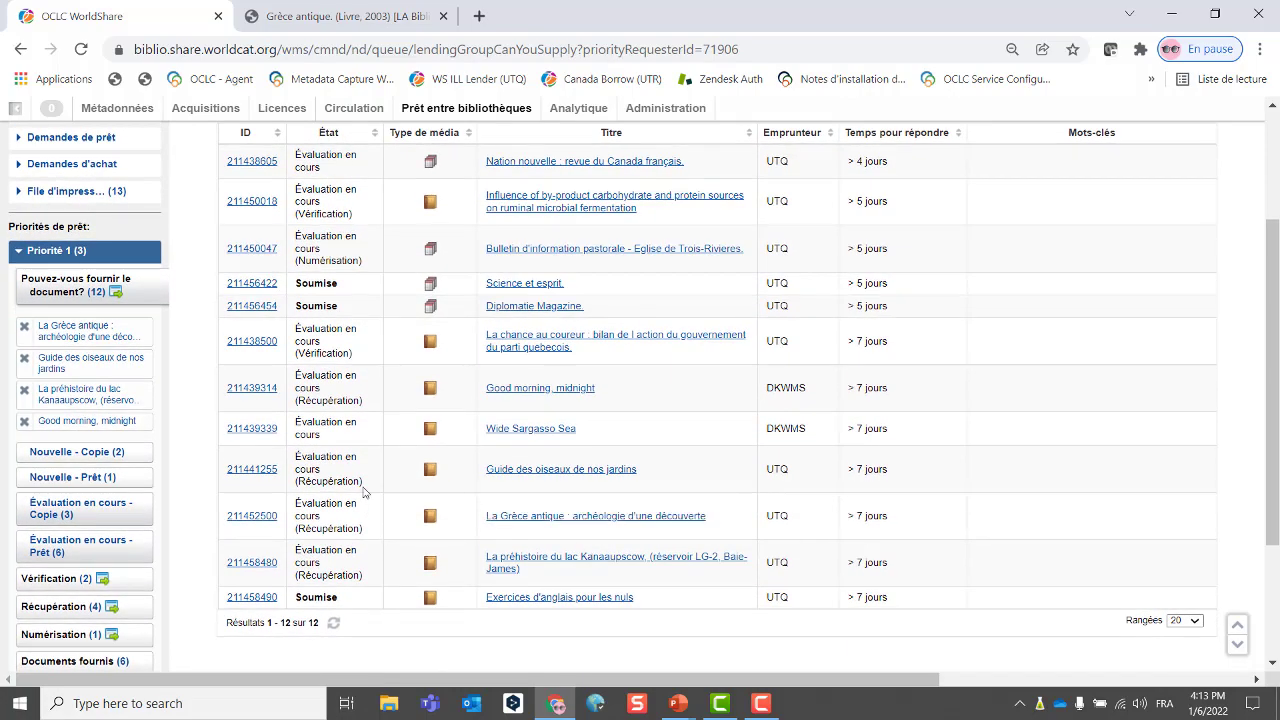
click(535, 342)
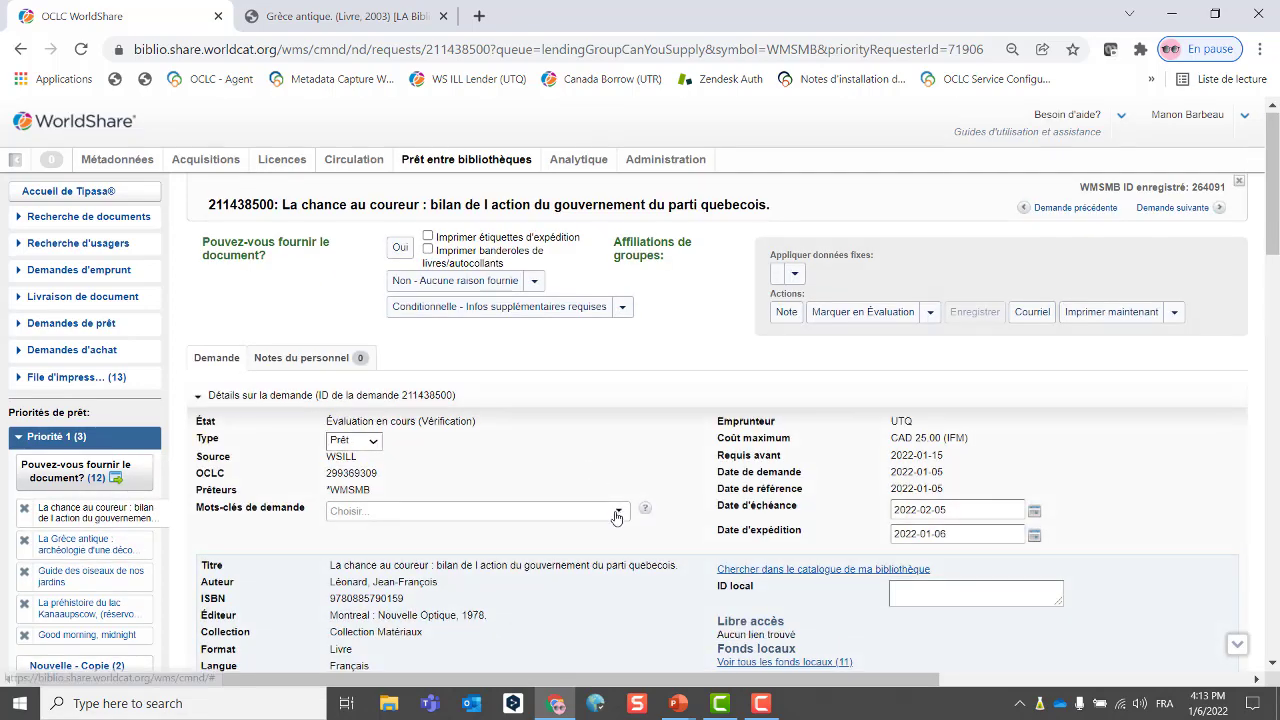
- Apply the Campus A copy with call number JL259 A56C45 1978 from all local holdings to the ID local field
scroll(616, 515, down, 2)
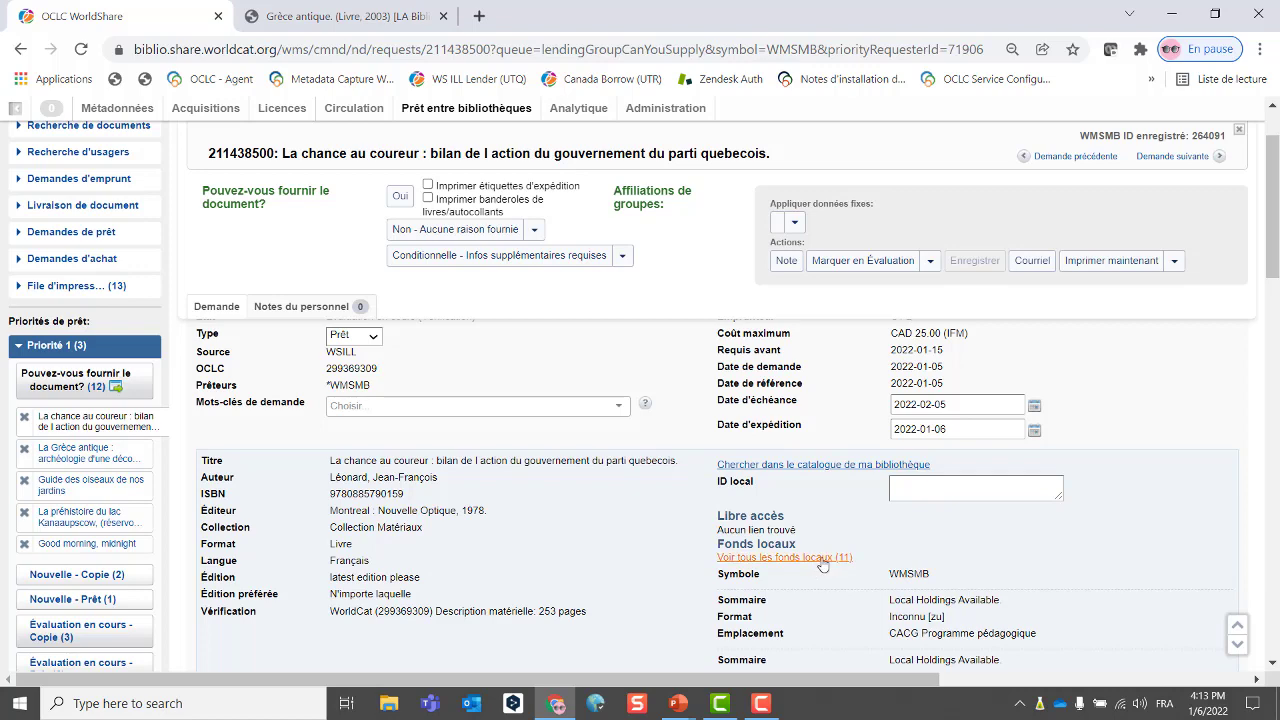
click(822, 558)
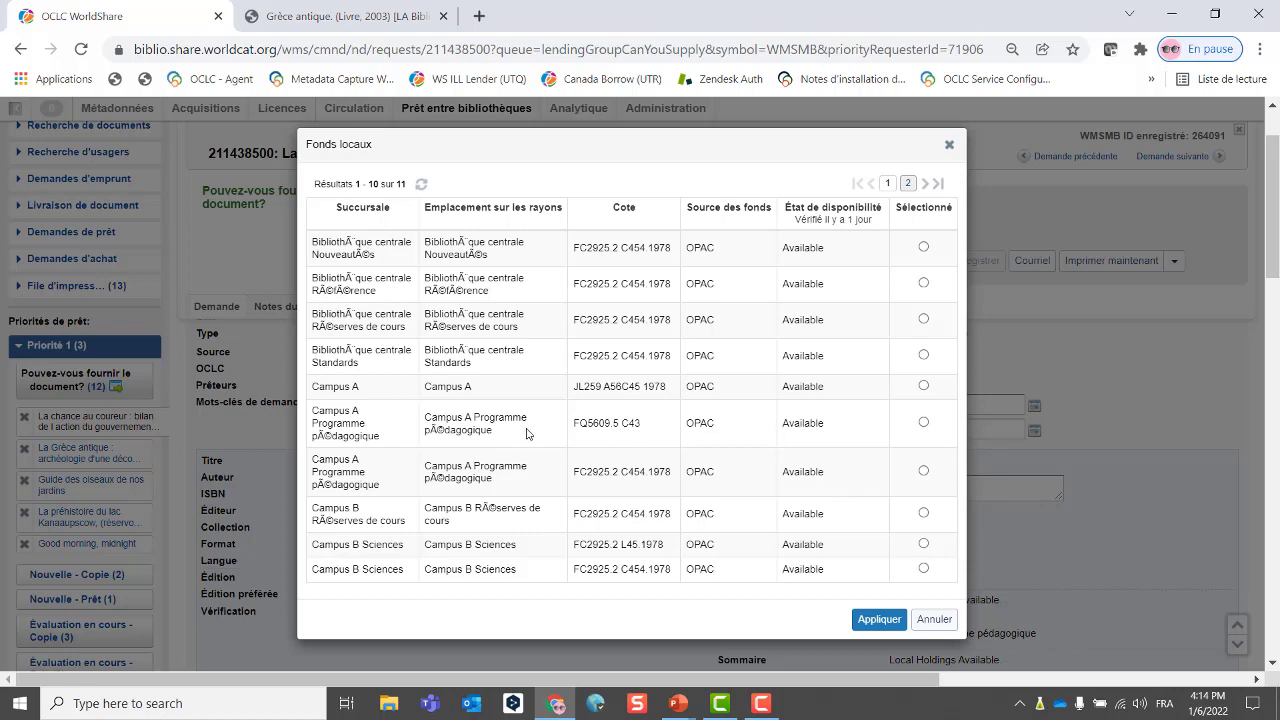
click(924, 386)
click(876, 620)
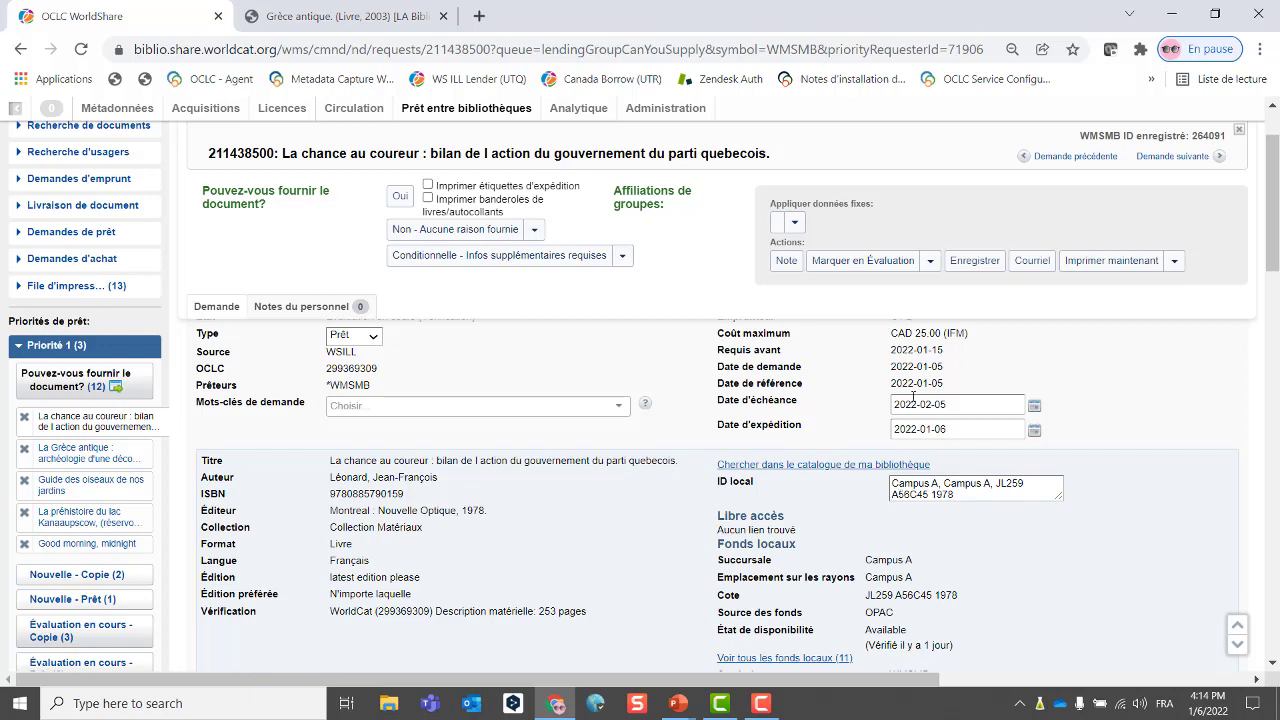
- Mark the "La chance au coureur" request as Récupération and add it to the print queue
click(930, 262)
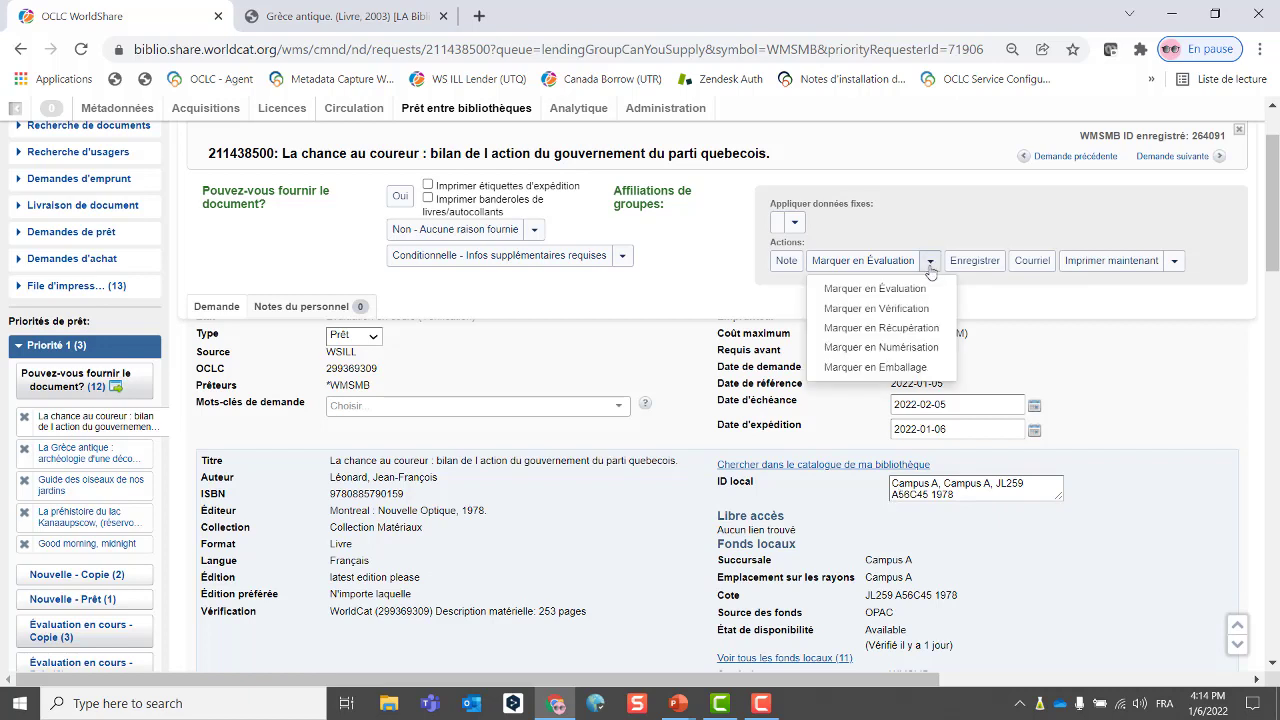
click(903, 328)
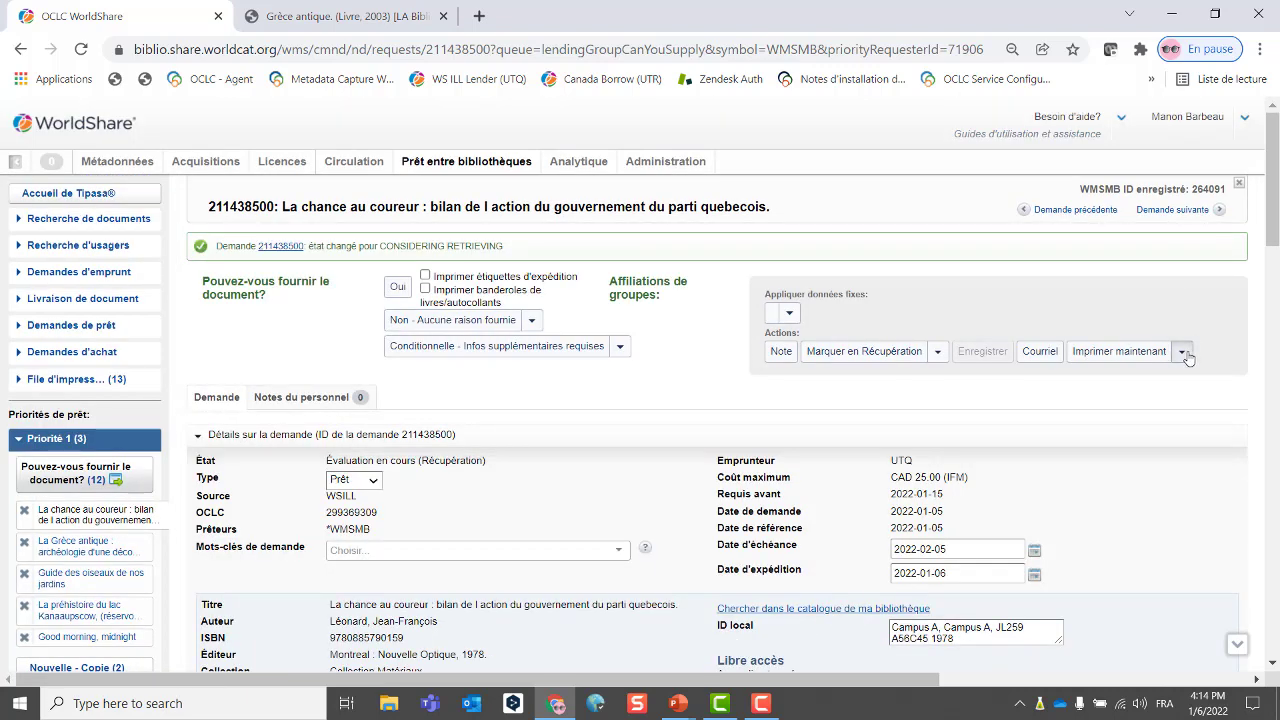
click(1184, 355)
click(971, 403)
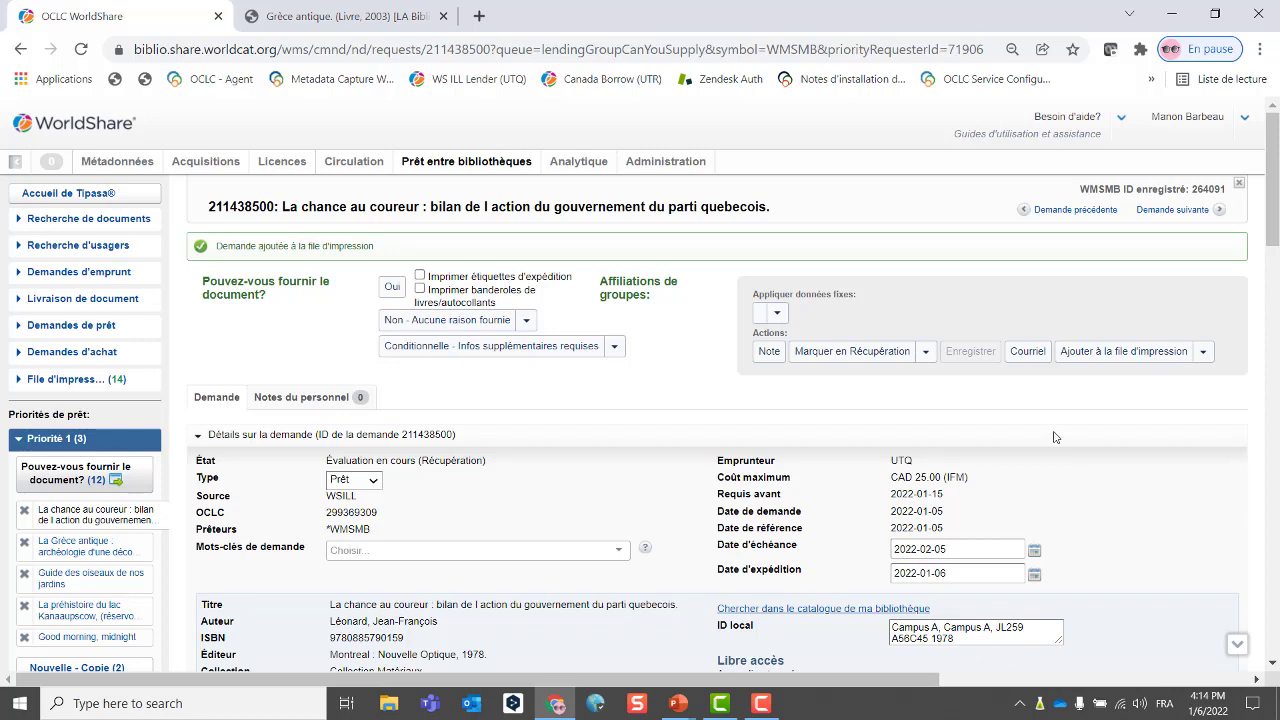
- Collapse the Priorité 1 section and open the list of lending requests waiting in the print queue
click(45, 439)
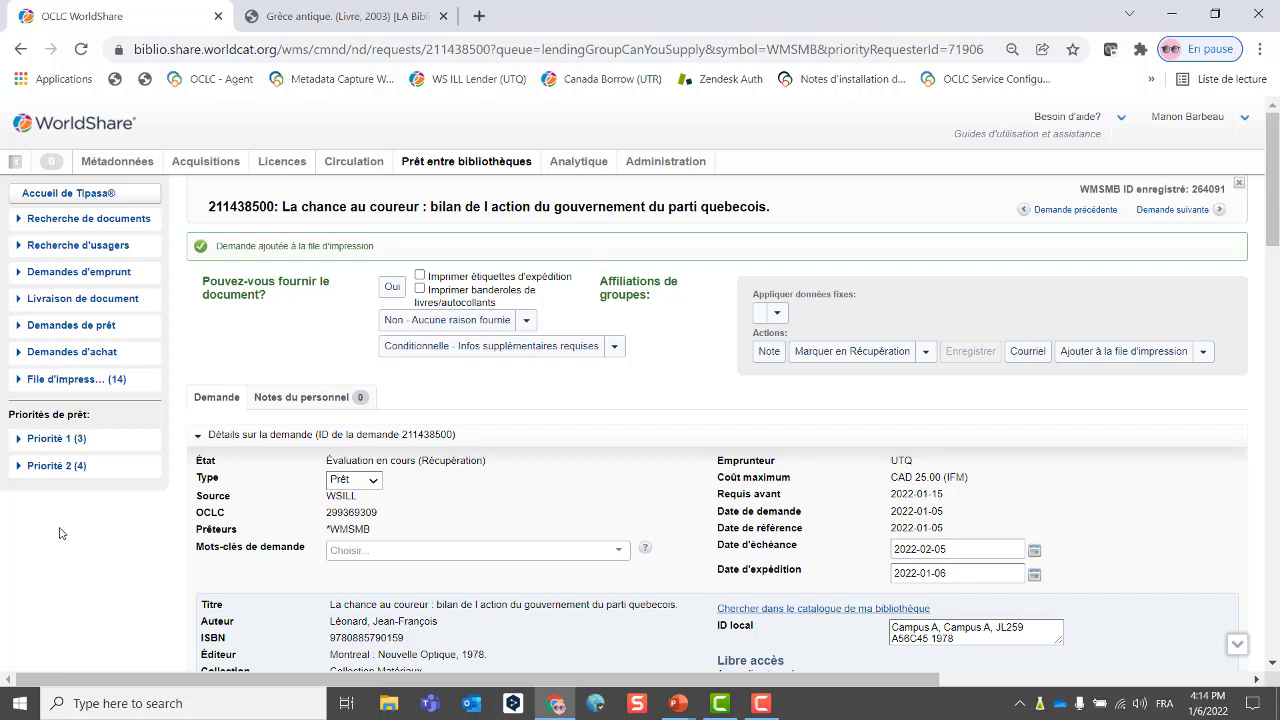
click(69, 385)
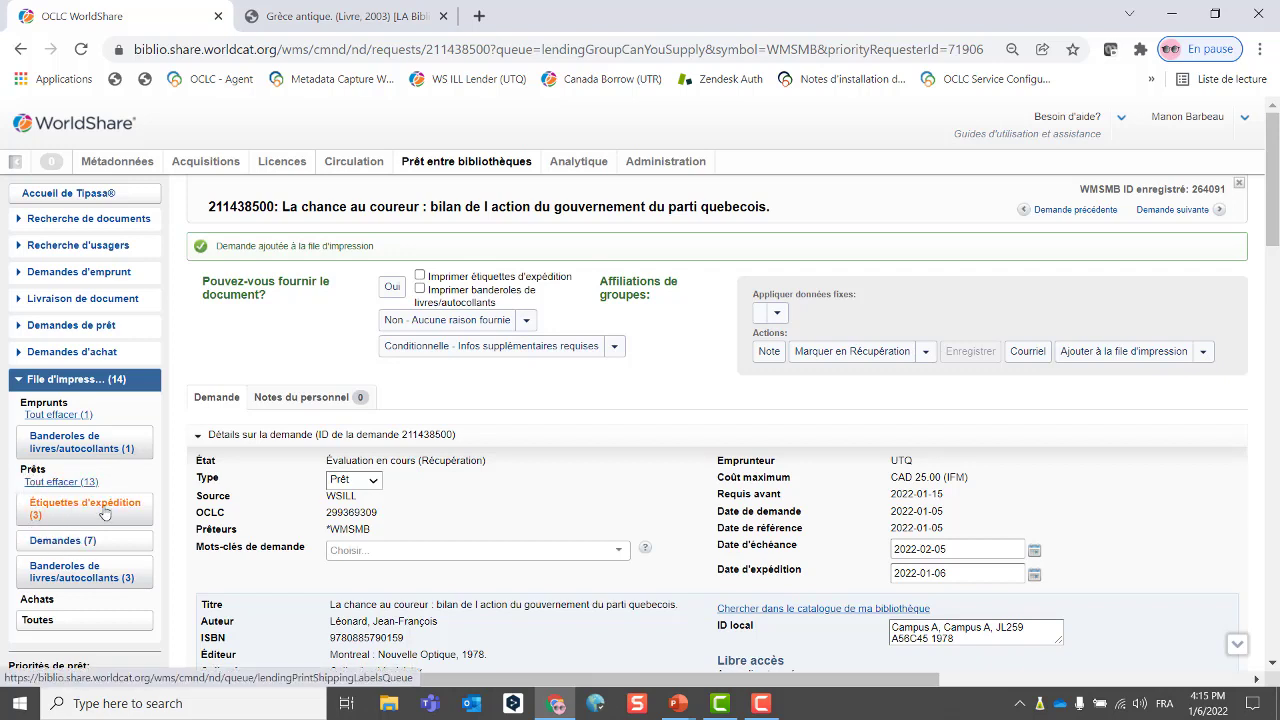
click(62, 542)
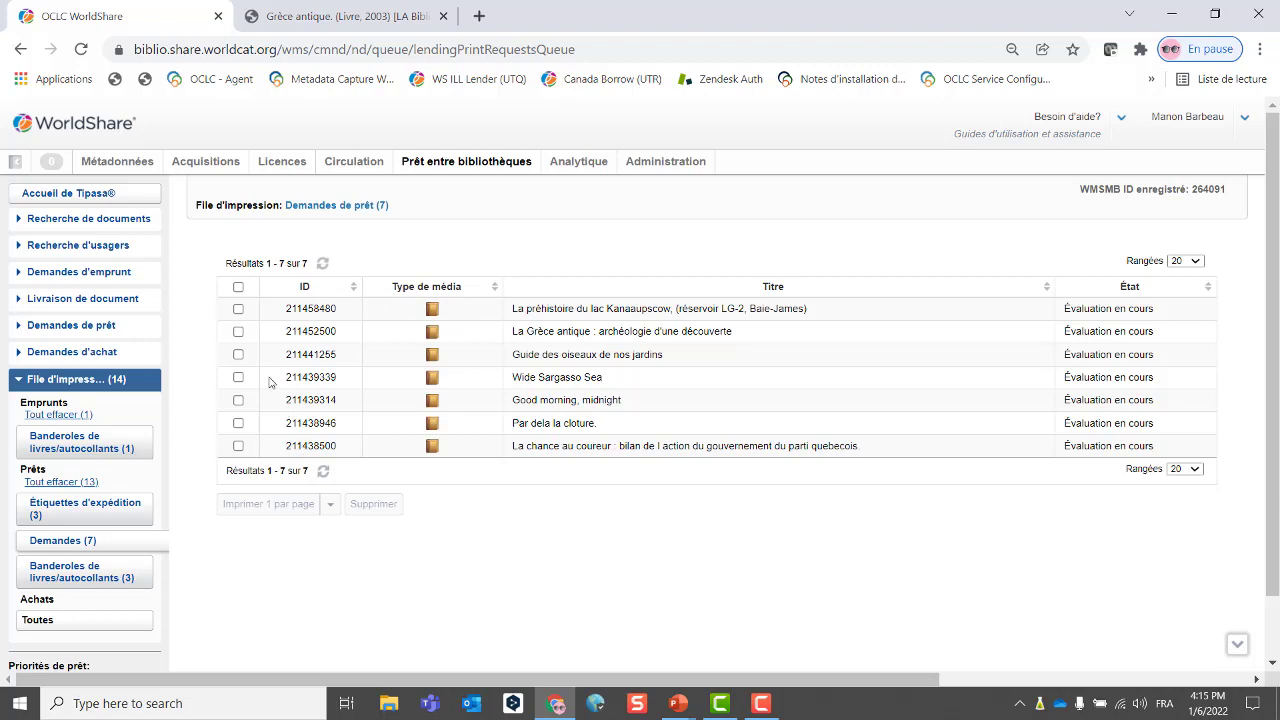
- Select all lending requests in the print queue and print them two per page
click(238, 331)
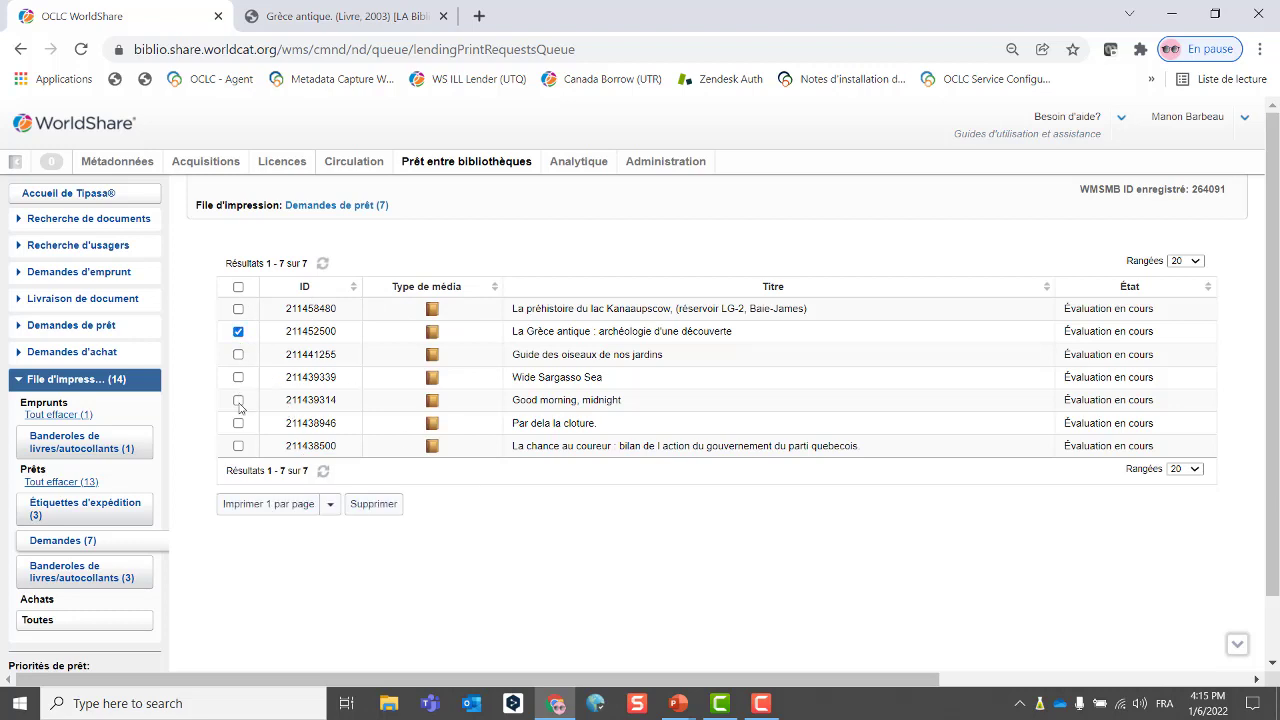
click(238, 401)
click(238, 287)
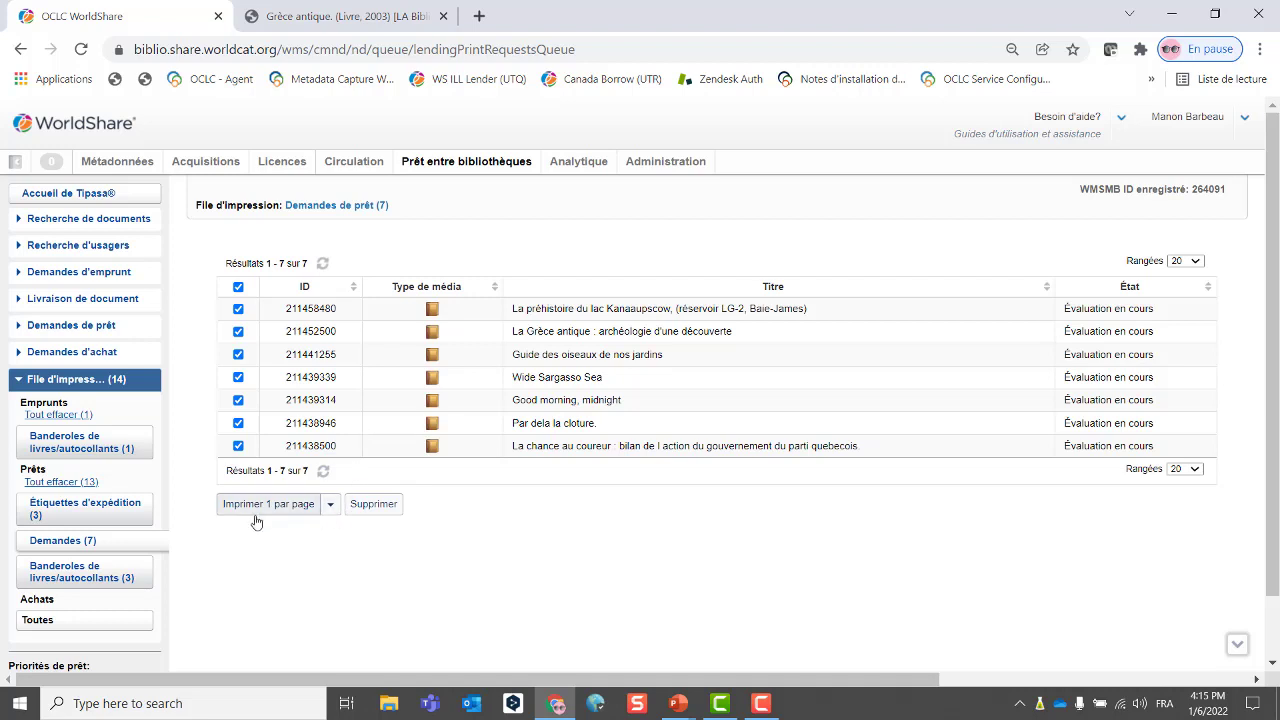
click(329, 508)
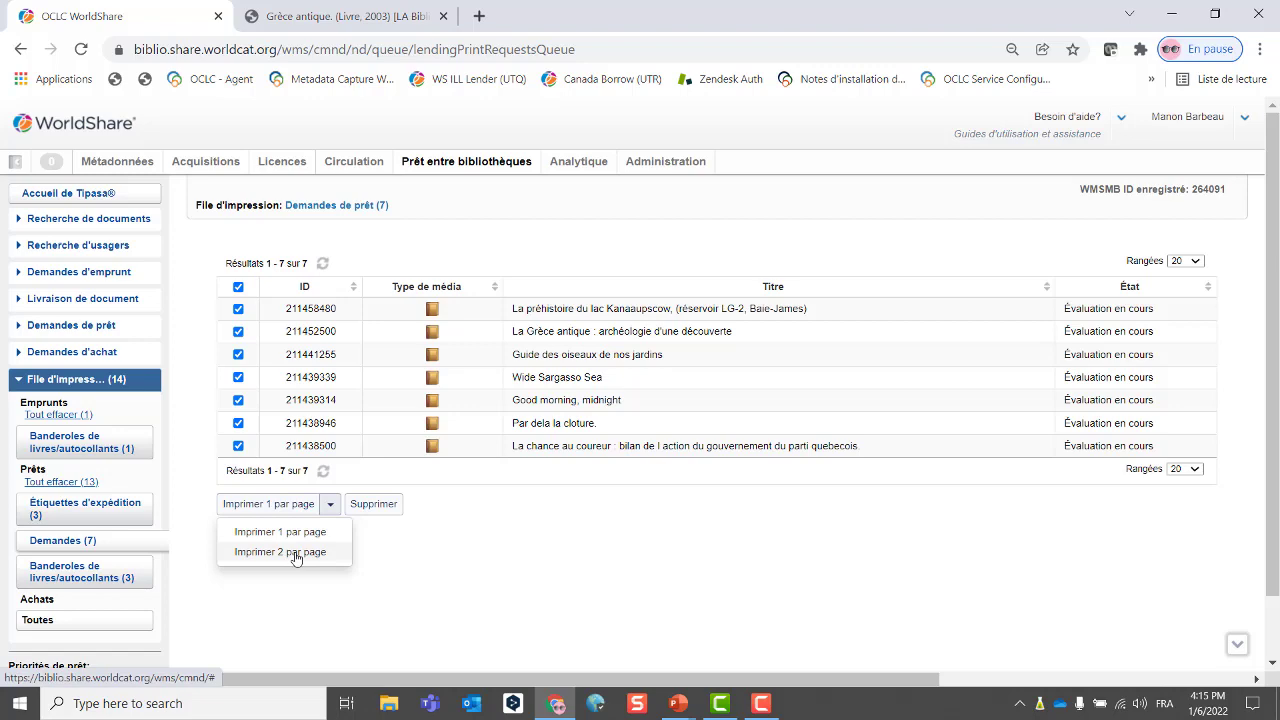
click(296, 552)
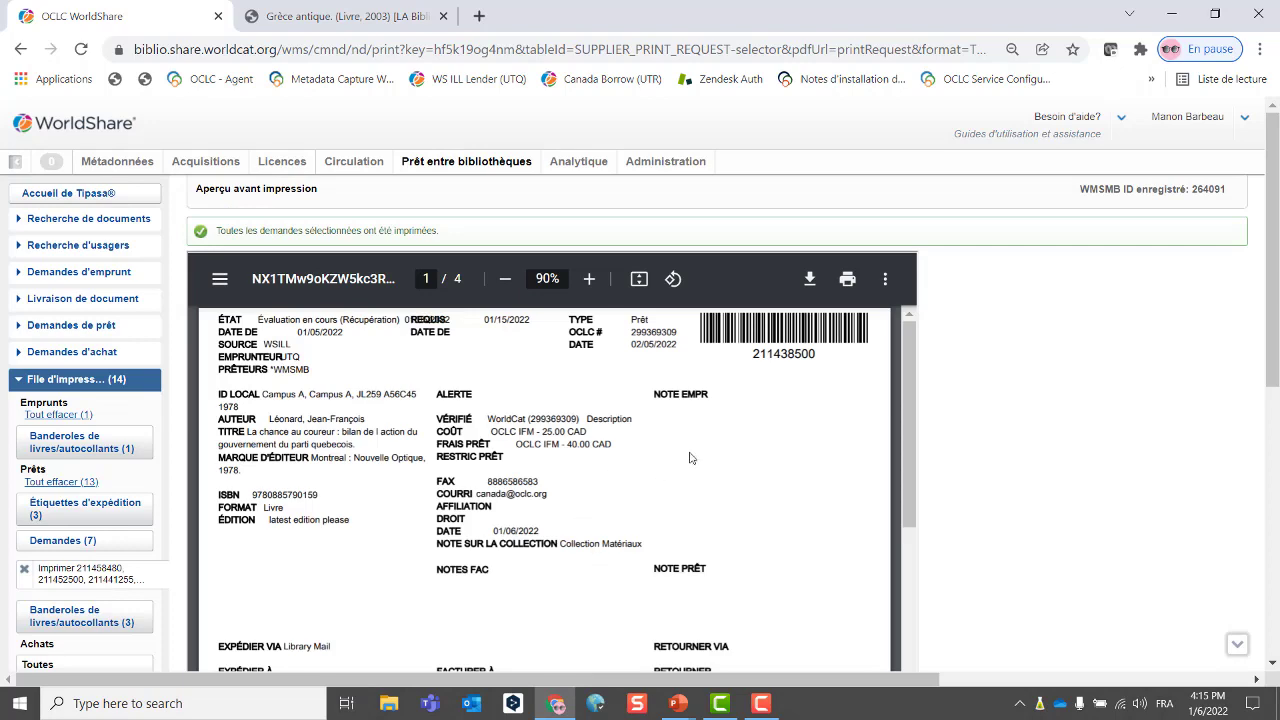
- Review the request slips in the print preview, checking the local ID, title, barcode and shipping details on each
scroll(695, 454, down, 2)
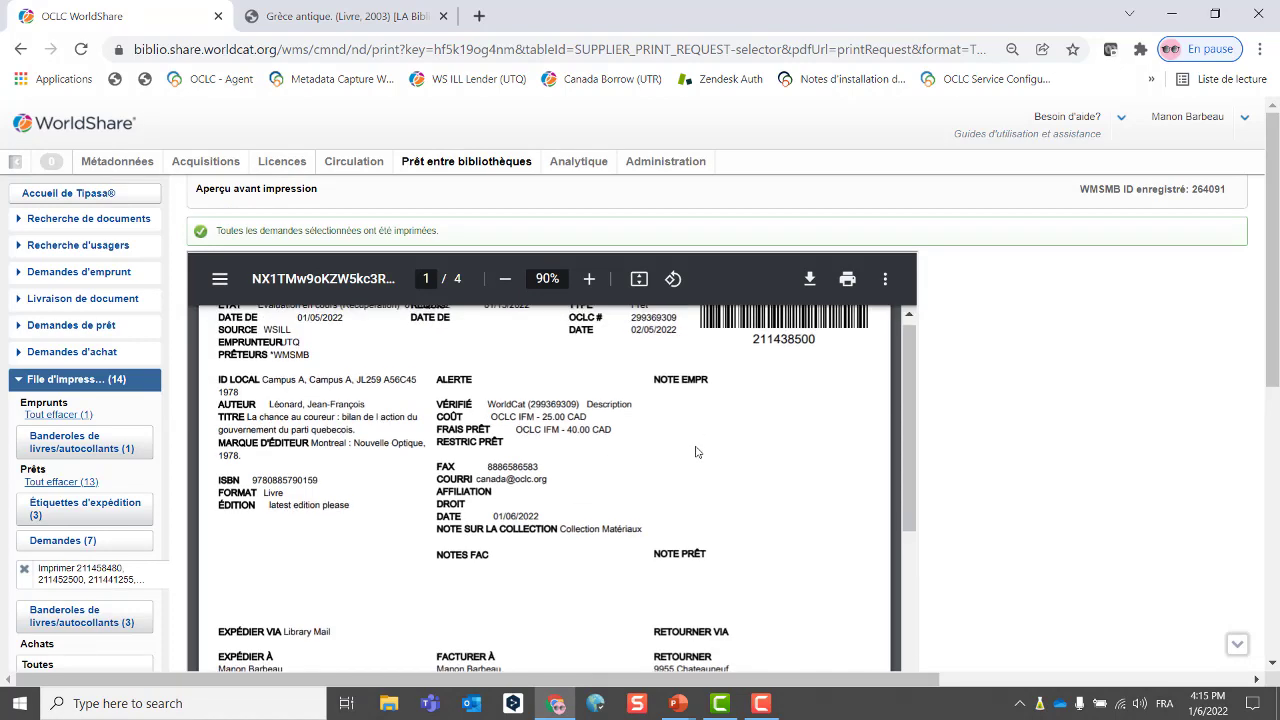
scroll(697, 452, up, 2)
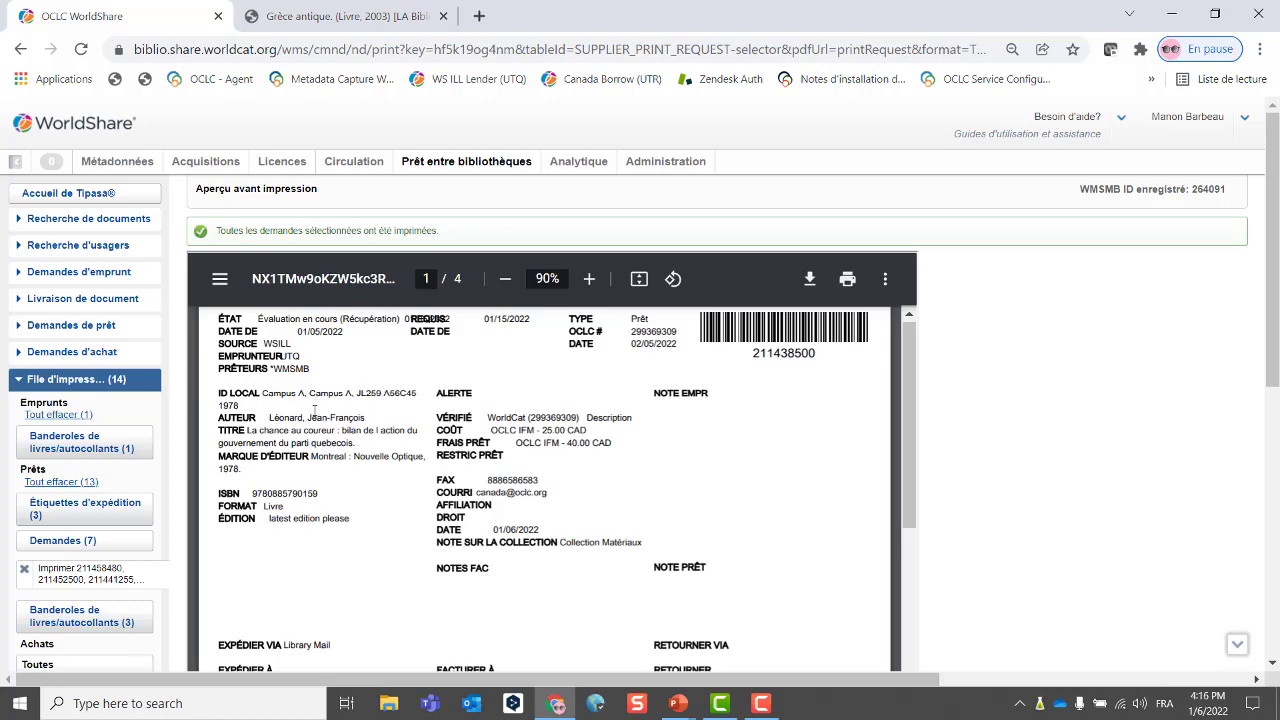
scroll(314, 410, down, 3)
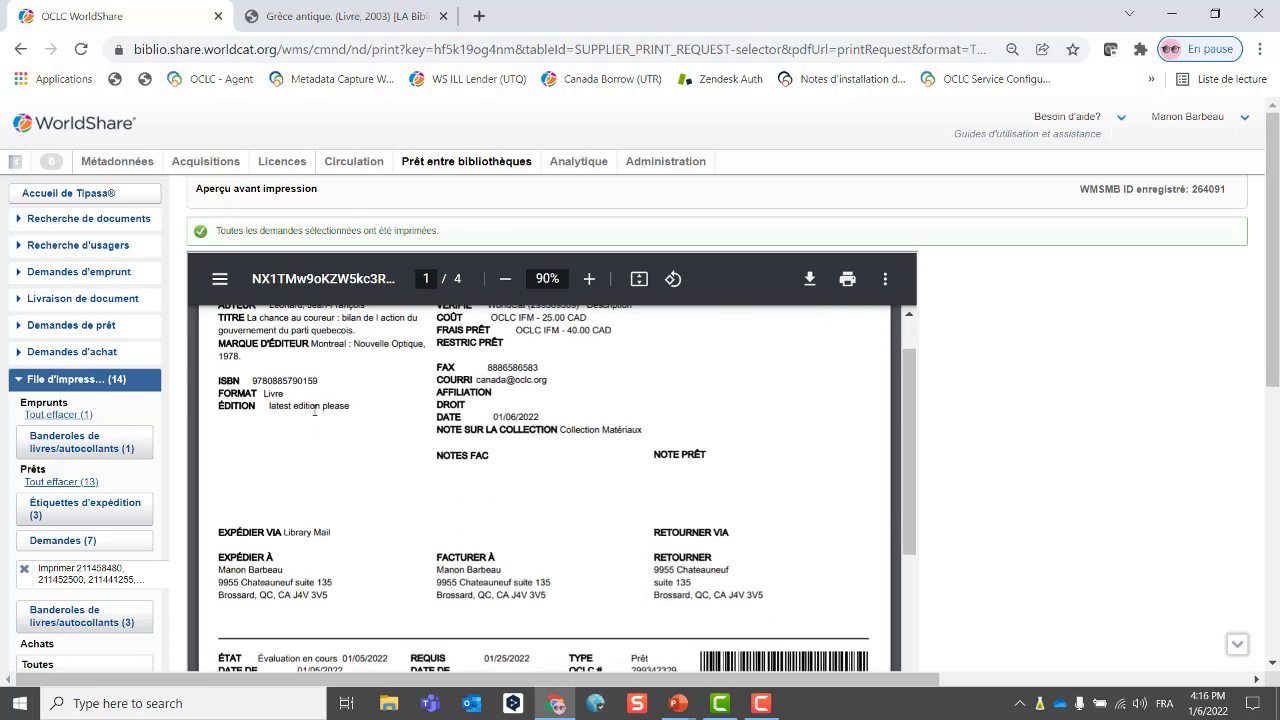
scroll(316, 409, down, 2)
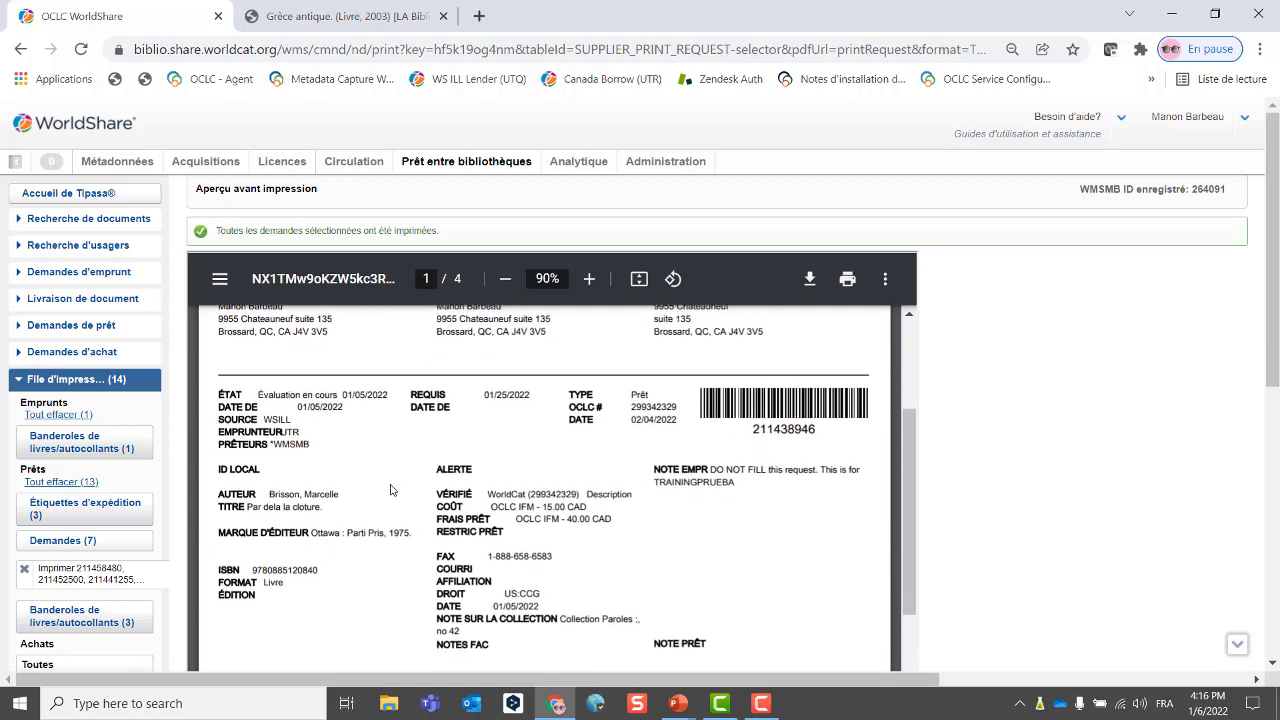
scroll(393, 491, down, 2)
scroll(391, 489, down, 5)
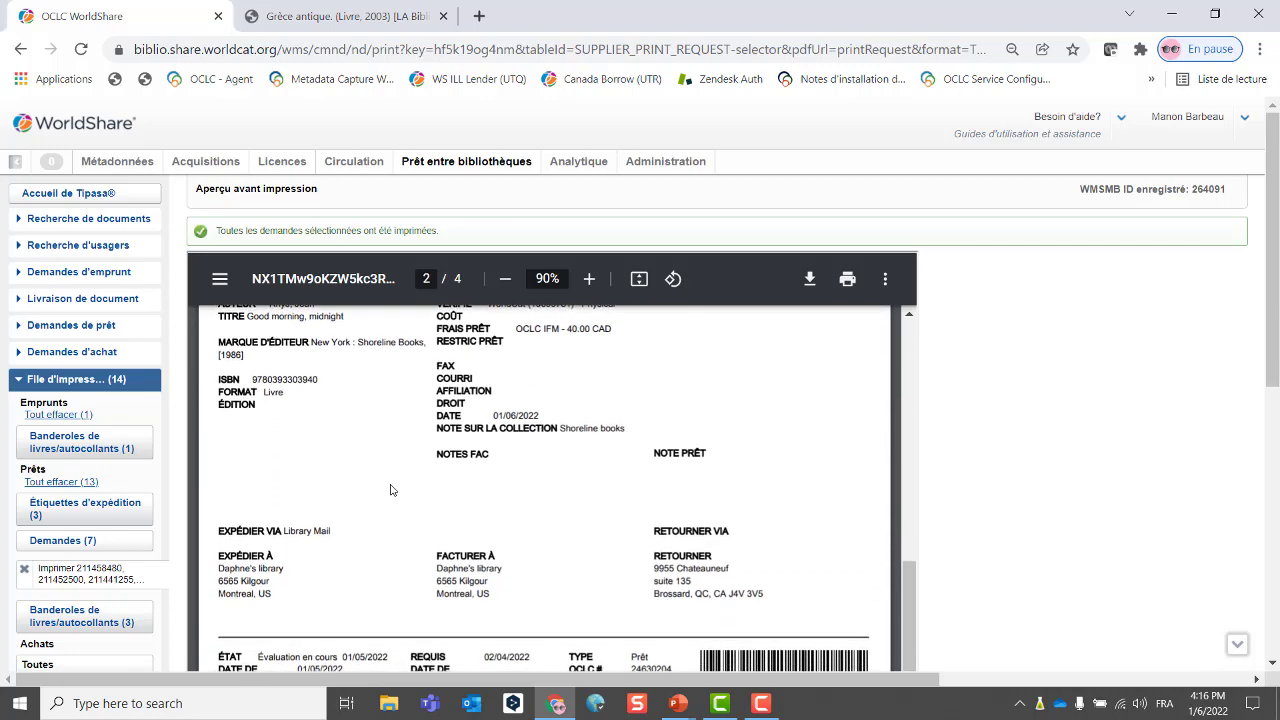
scroll(391, 489, up, 2)
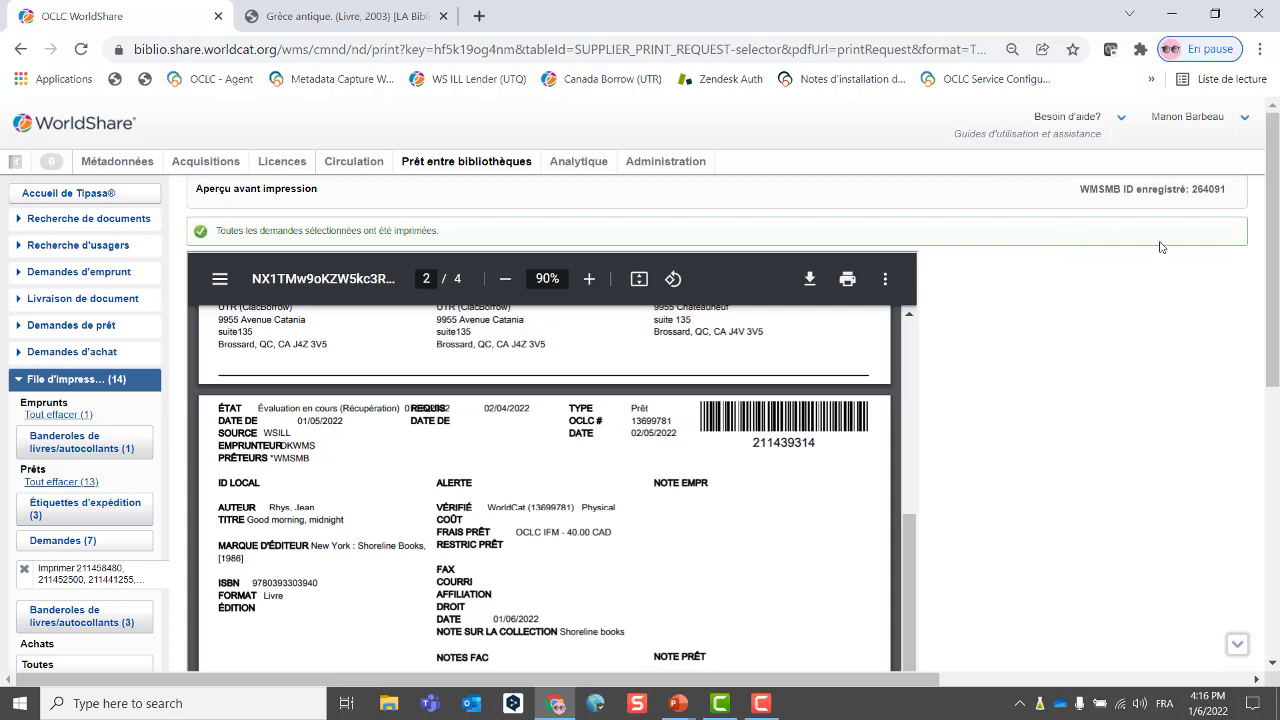
- Collapse the print queue section, return to the Tipasa home page and open the Priorité 1 requests in Récupération
click(52, 380)
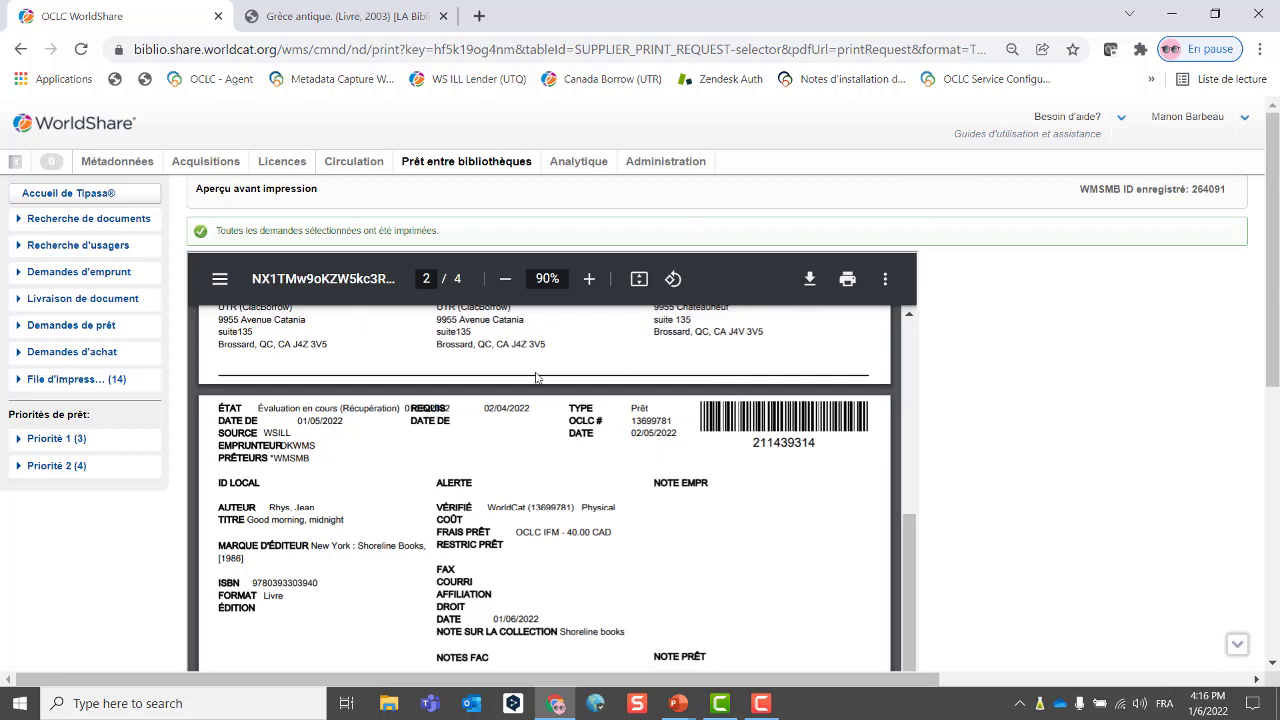
click(66, 201)
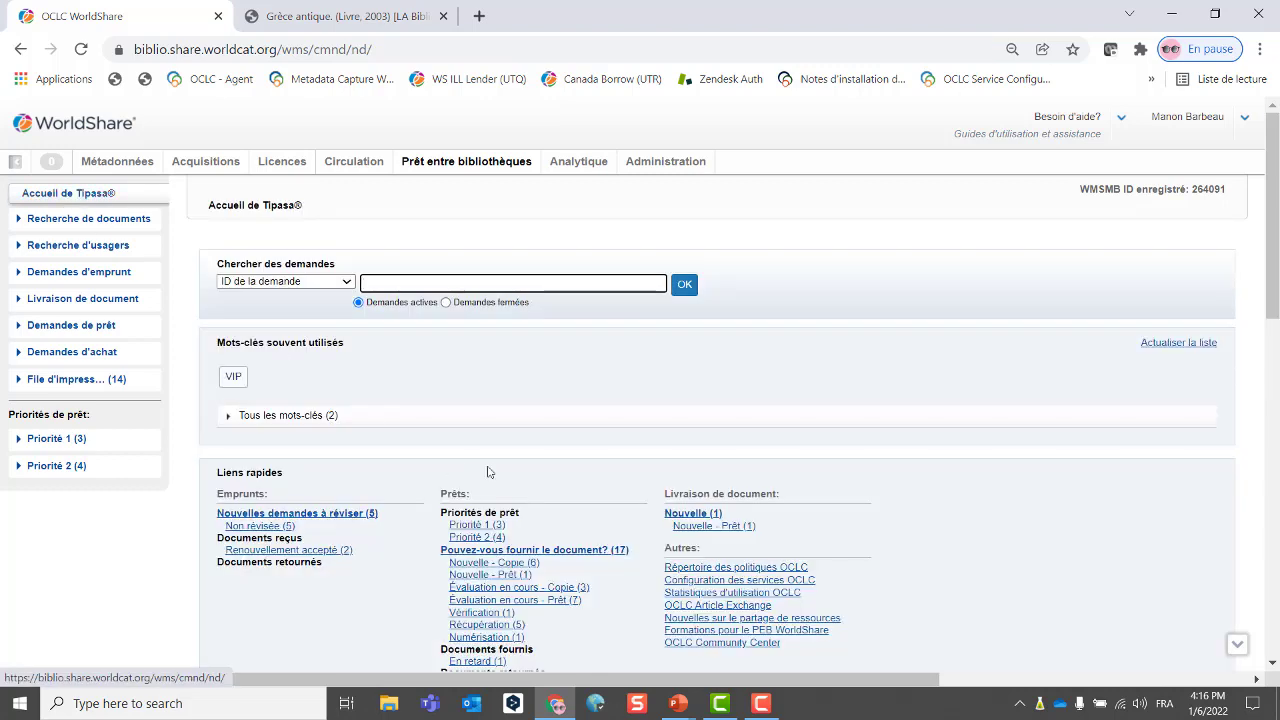
scroll(500, 455, down, 1)
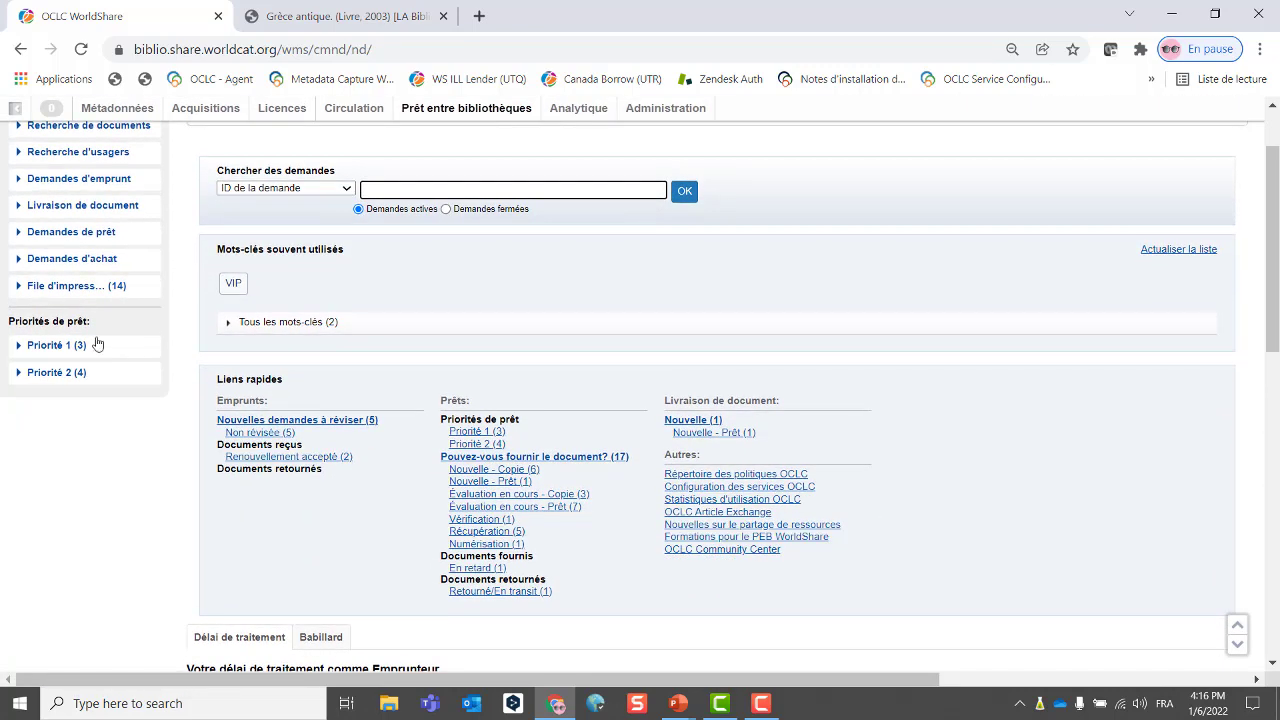
click(43, 346)
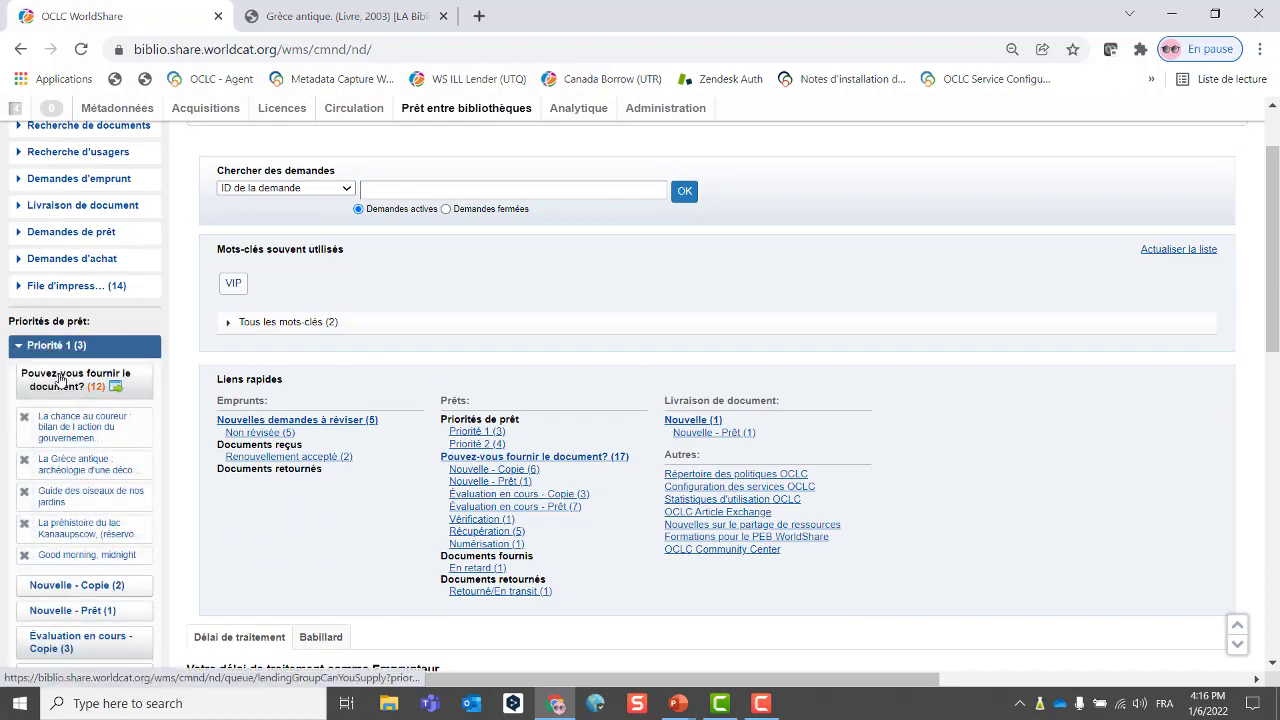
scroll(73, 495, down, 3)
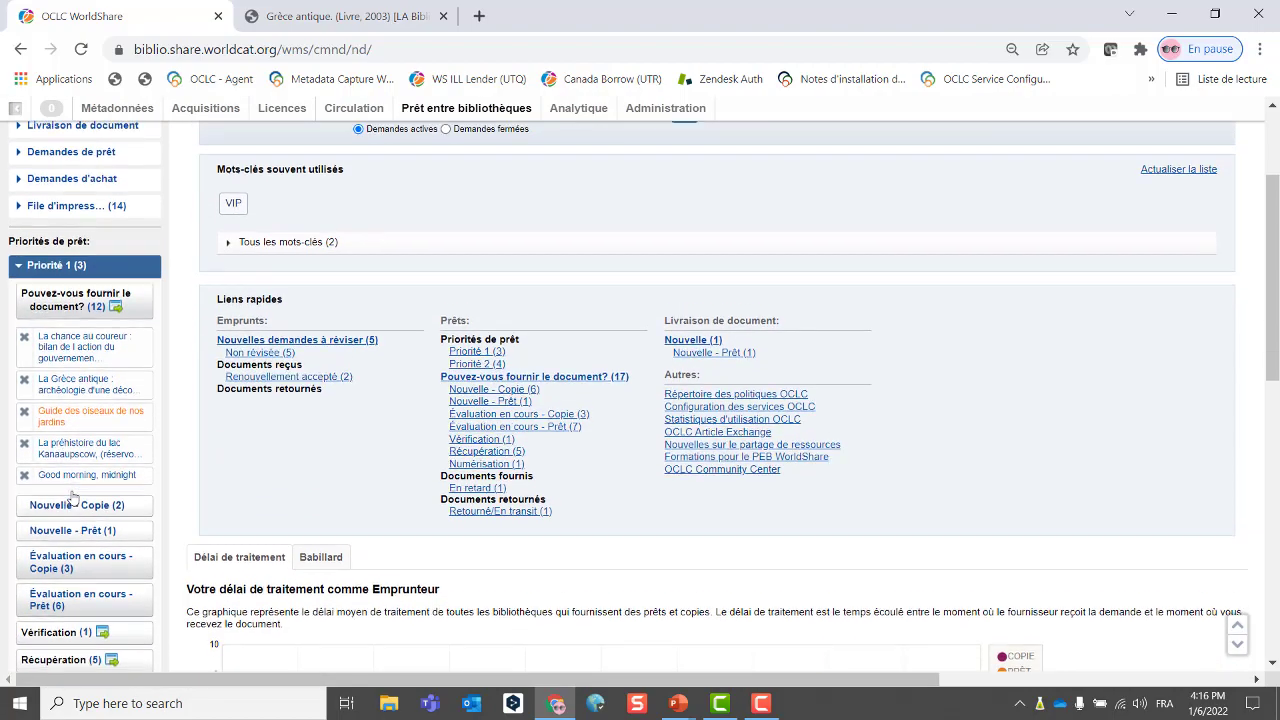
scroll(73, 500, down, 4)
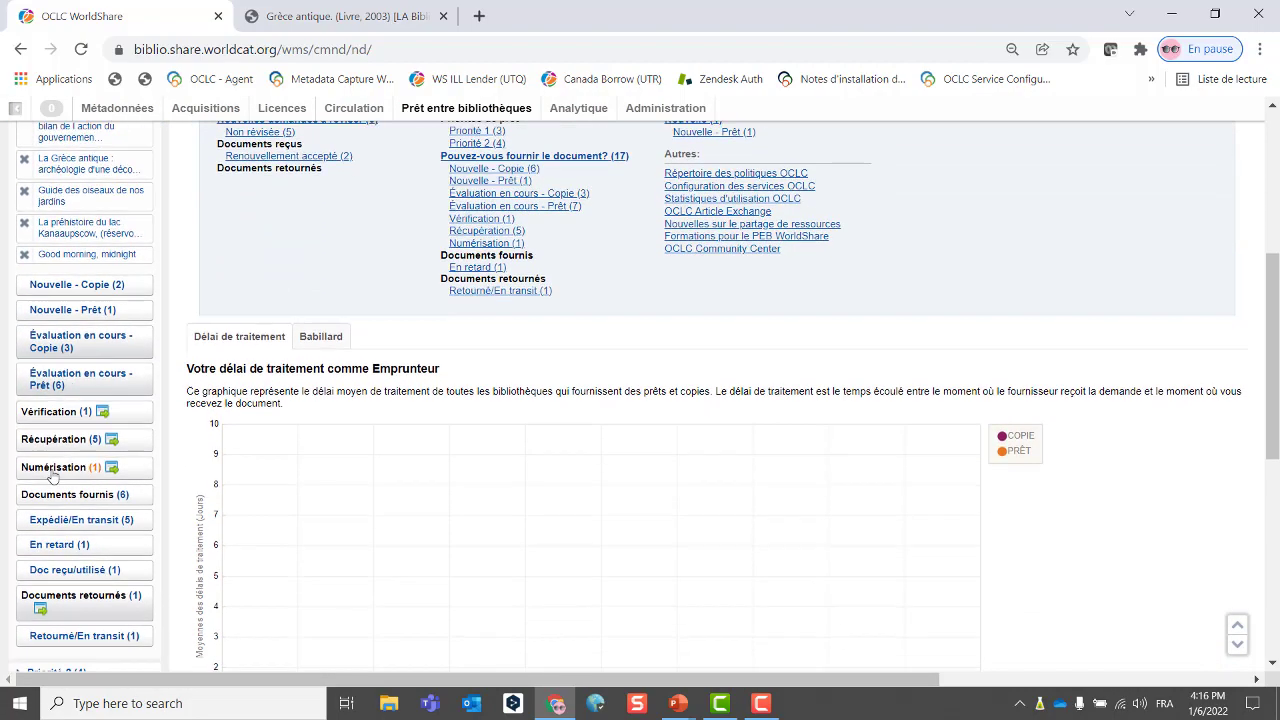
scroll(37, 415, down, 1)
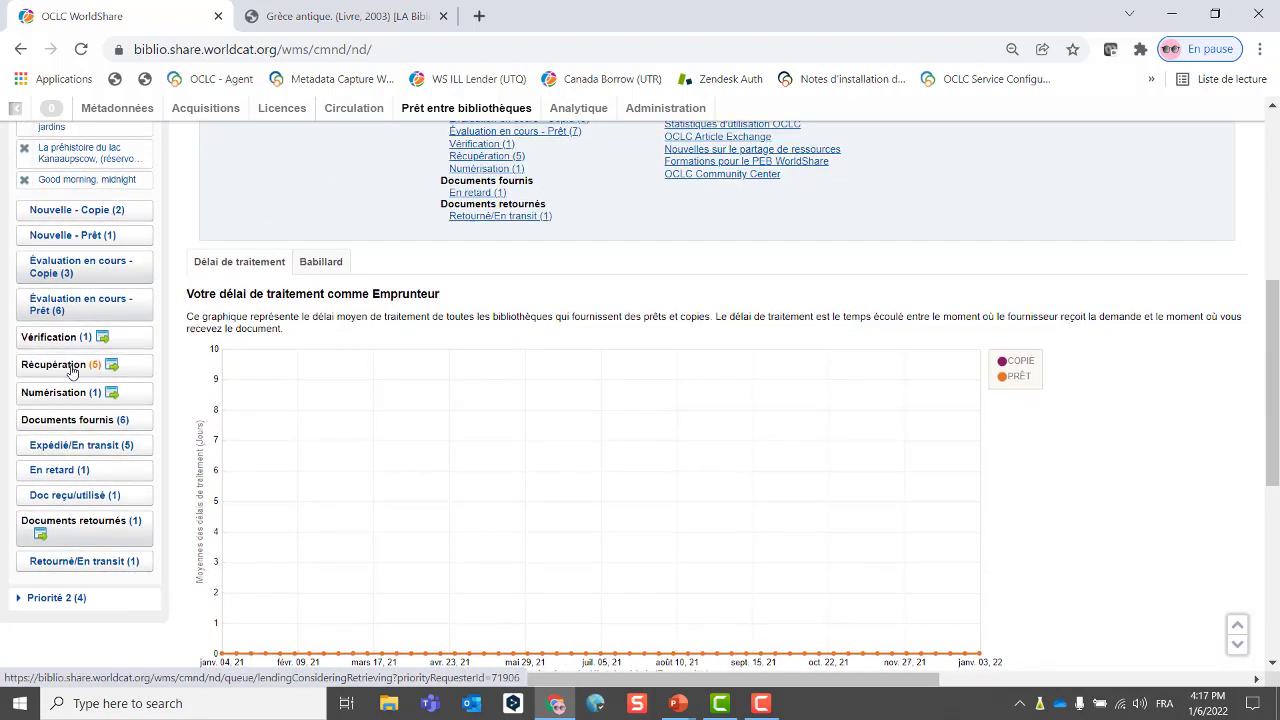
scroll(603, 257, up, 2)
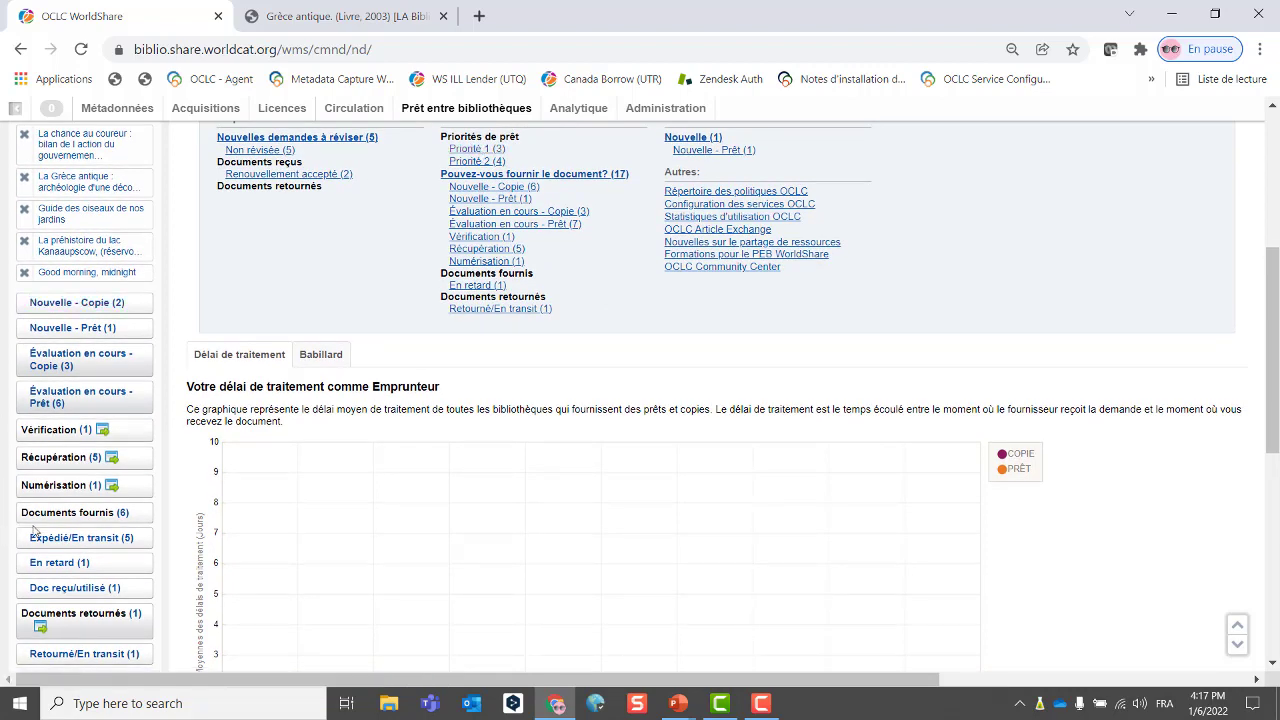
click(55, 458)
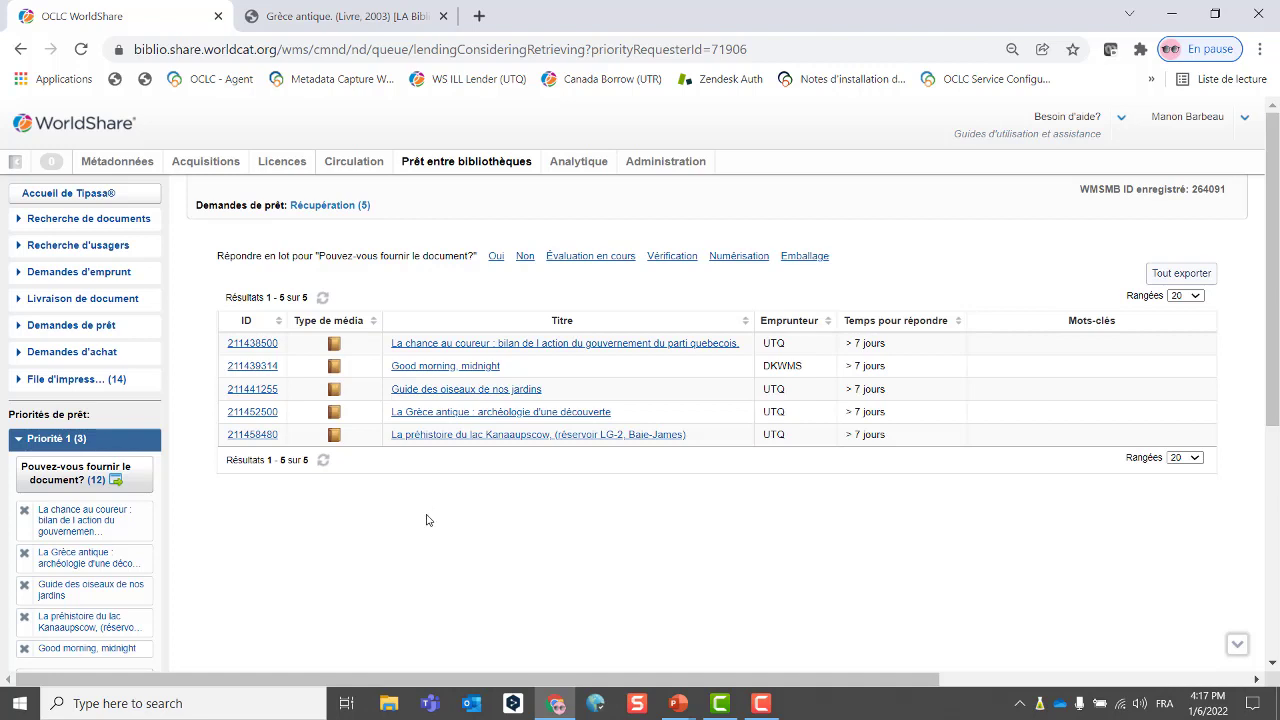
- Batch-change "La chance au coureur", "Good morning, midnight", "Guide des oiseaux de nos jardins" and "La Grèce antique" to Emballage
click(805, 256)
scroll(265, 471, down, 1)
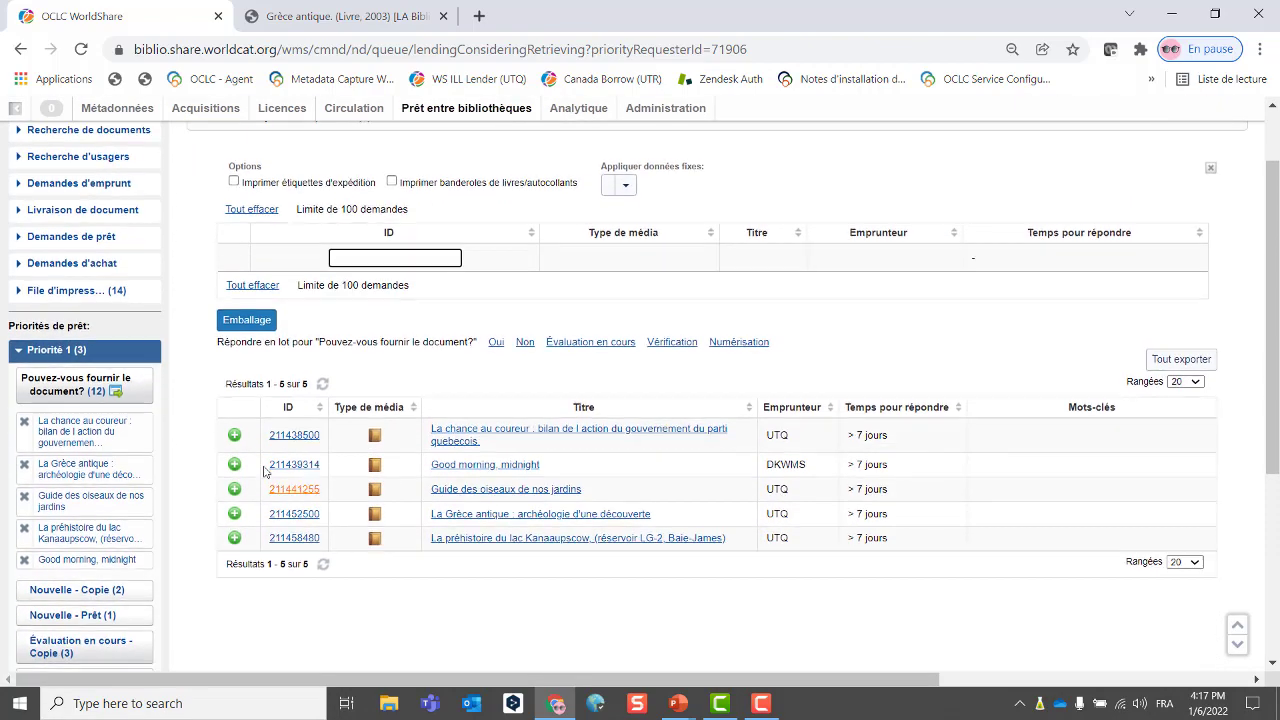
click(234, 435)
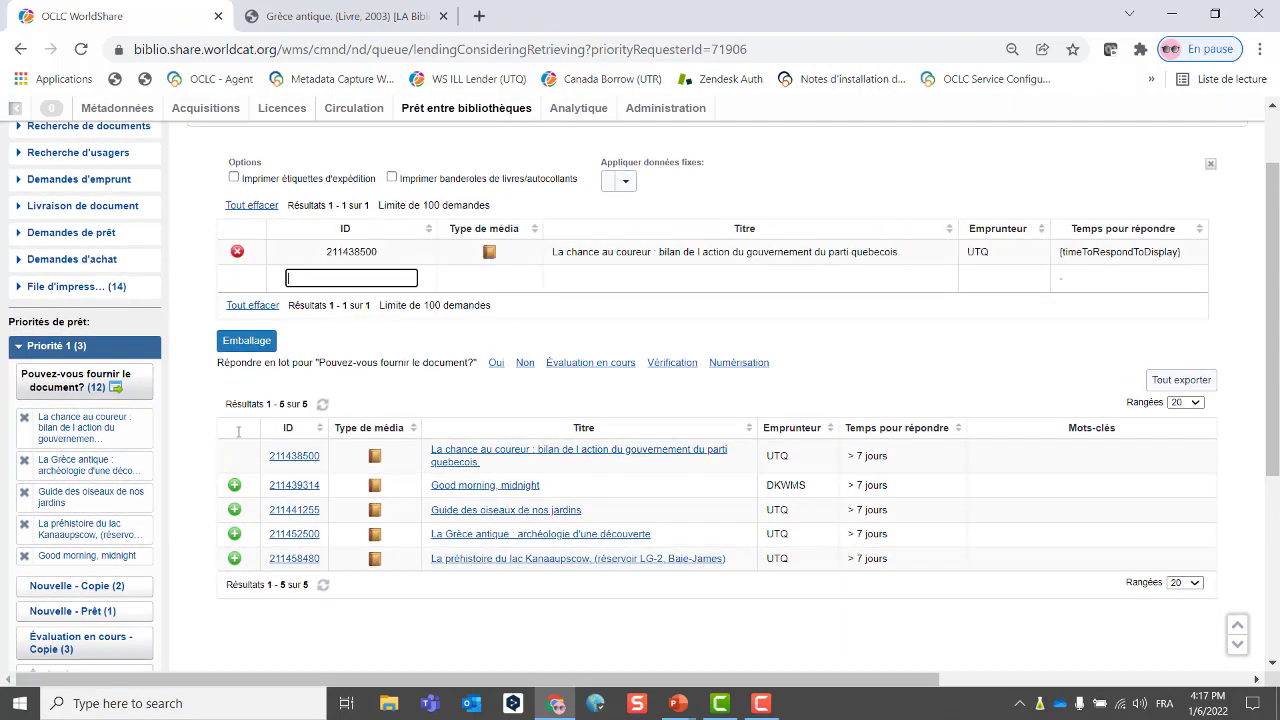
click(234, 486)
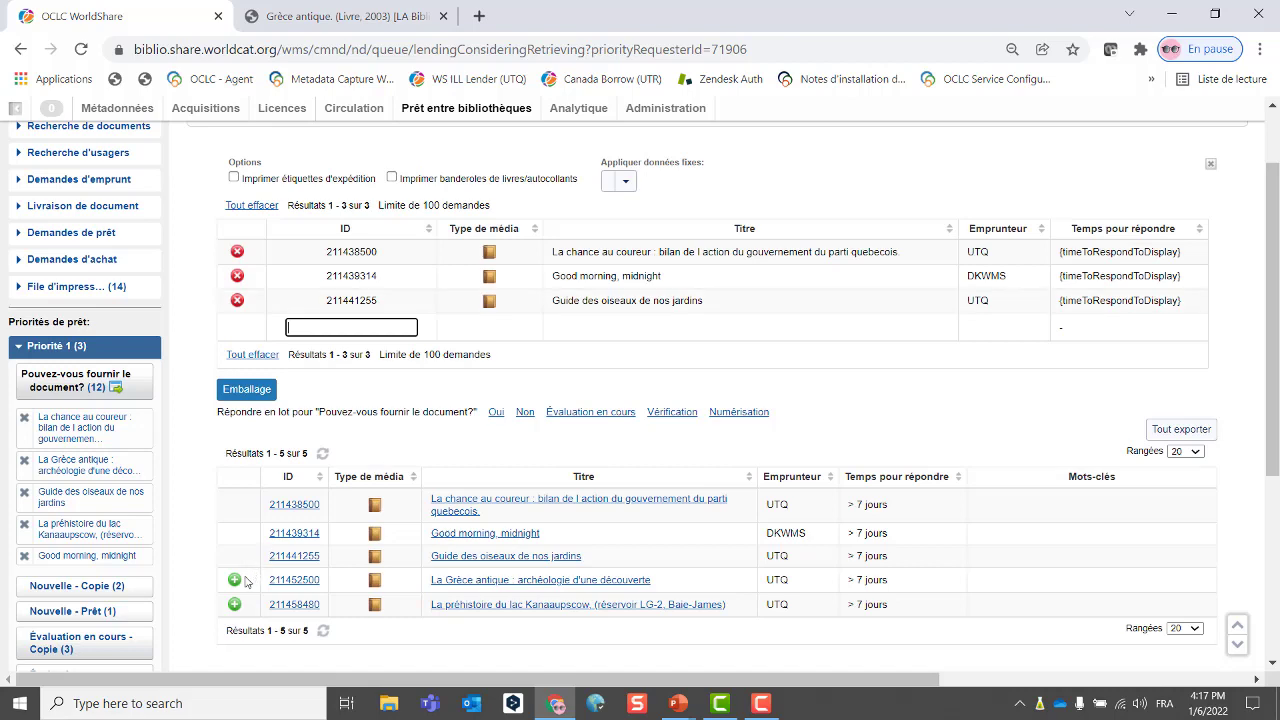
click(234, 579)
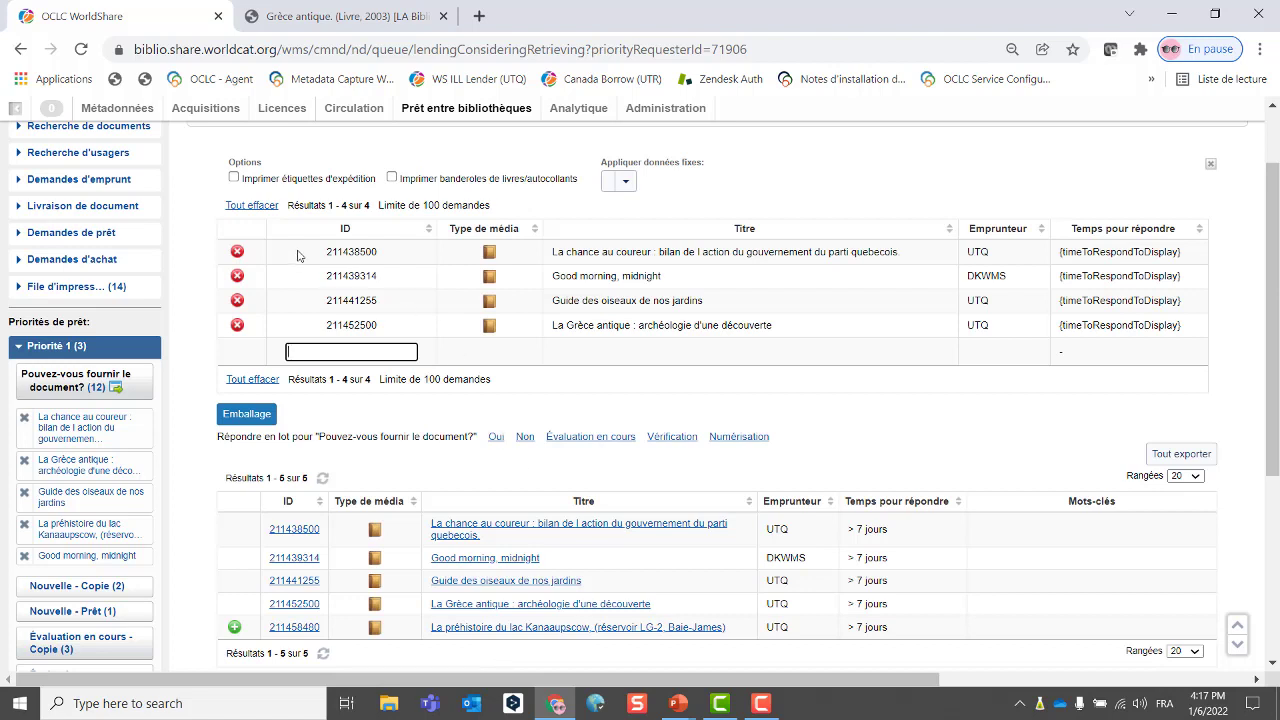
click(230, 413)
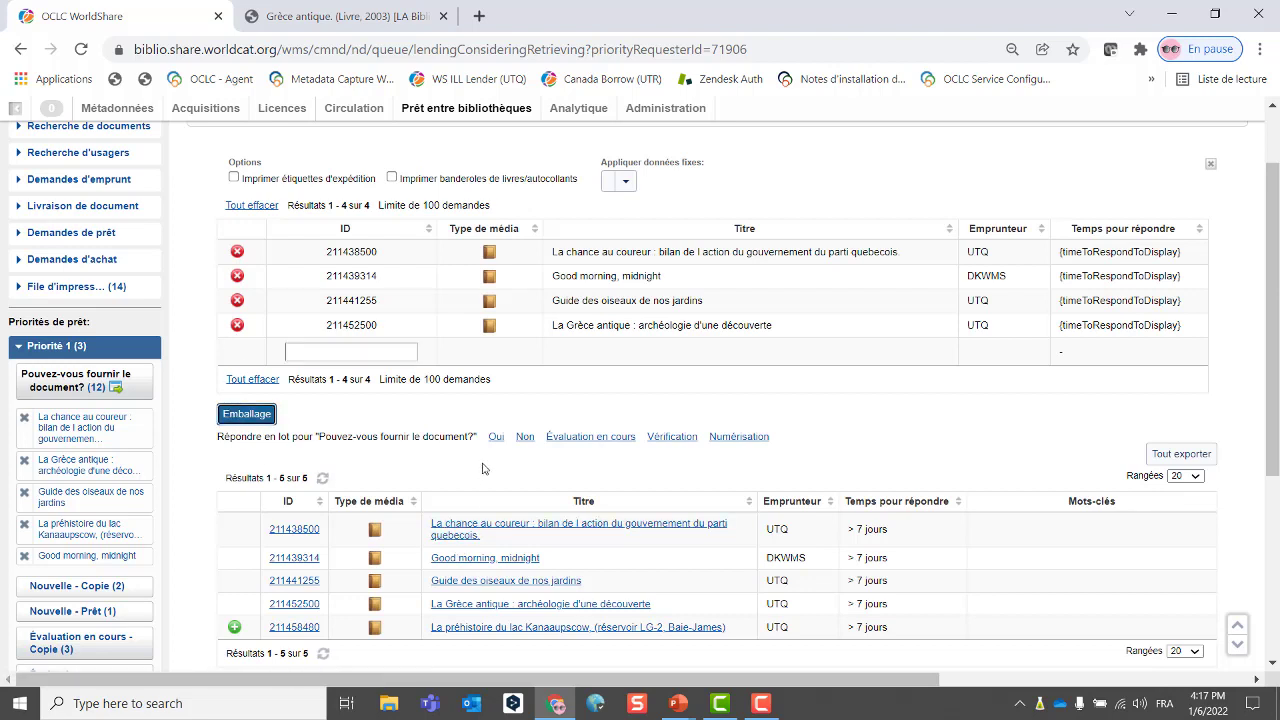
click(256, 416)
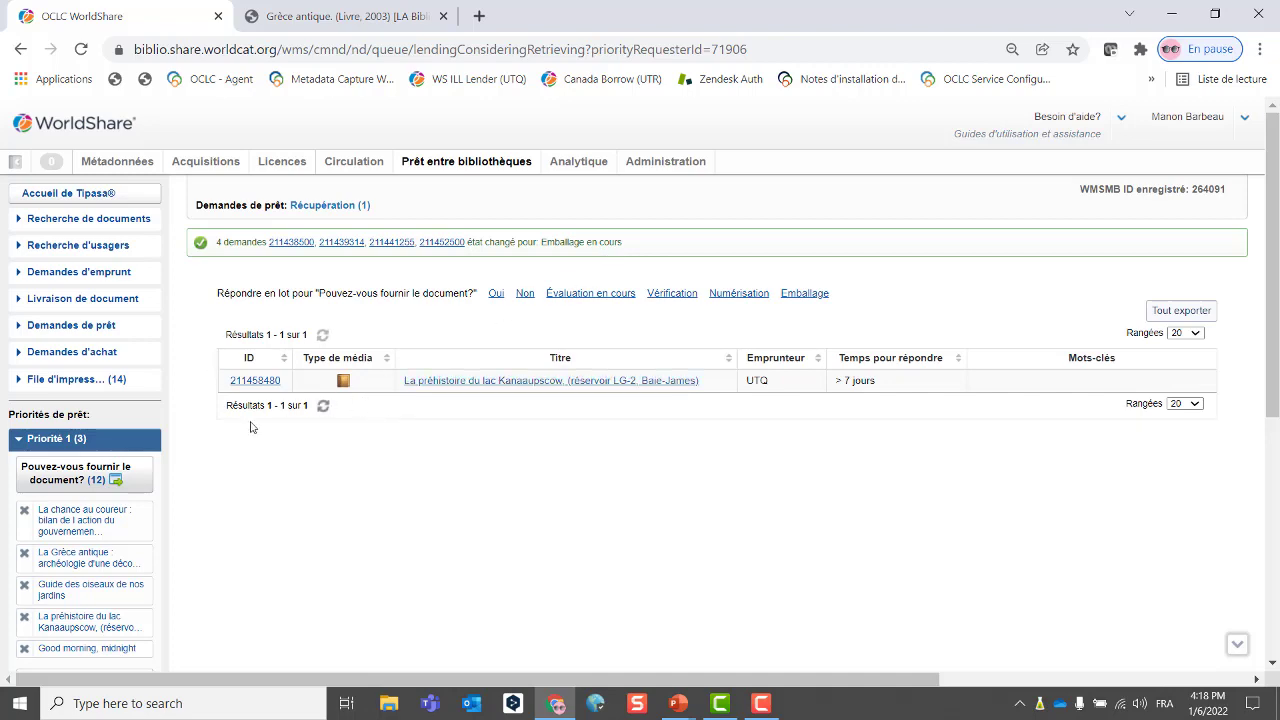
- Open the list of Priorité 1 lending requests in the Emballage state
scroll(150, 485, down, 2)
scroll(135, 497, down, 3)
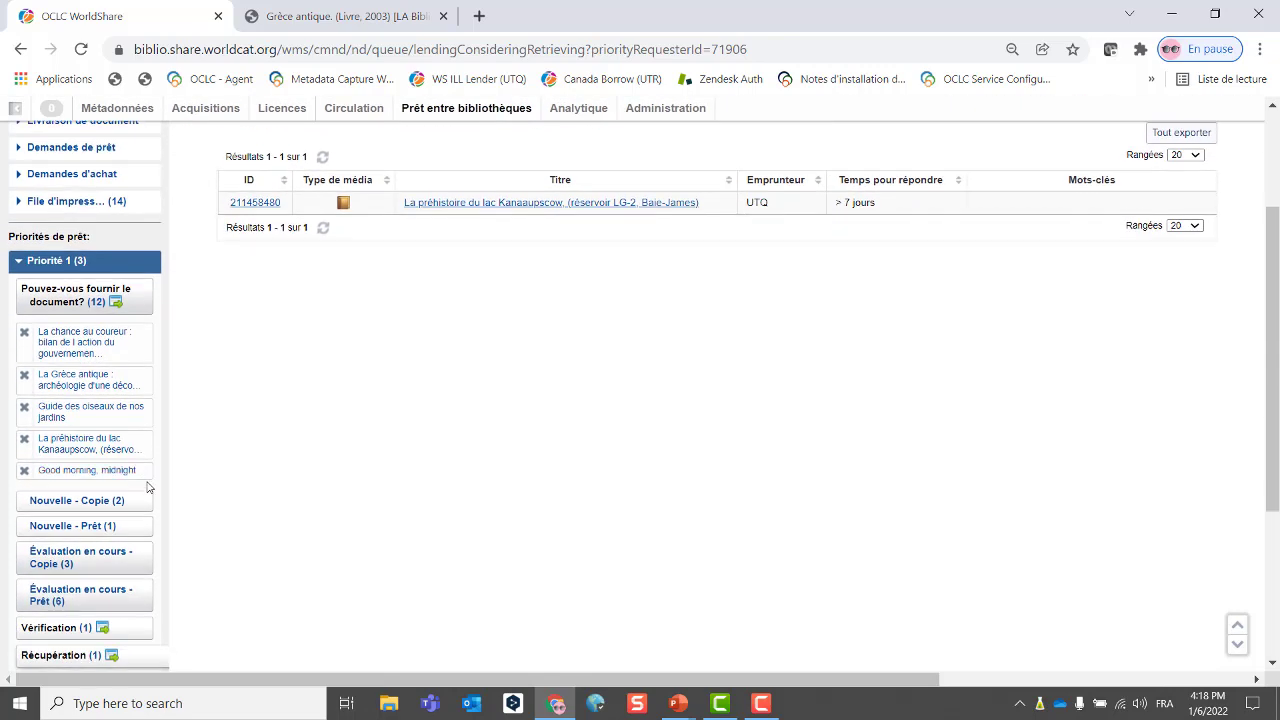
scroll(140, 480, down, 3)
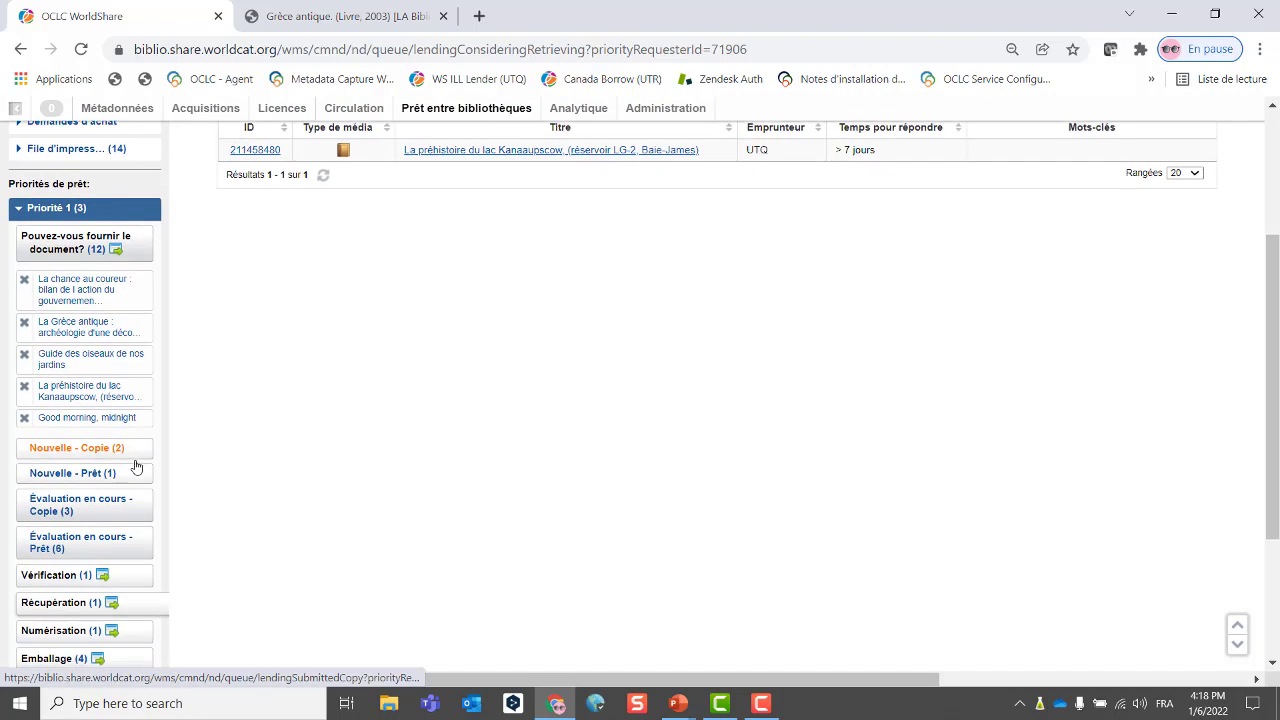
scroll(135, 465, down, 1)
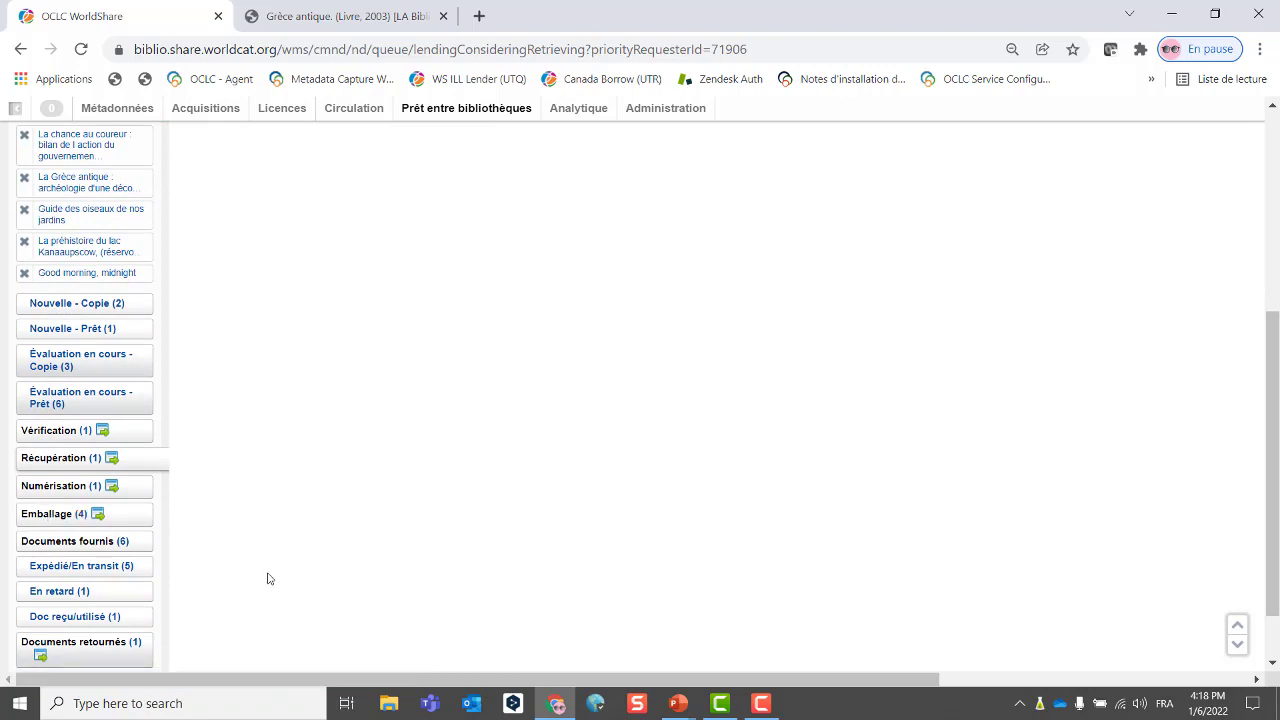
click(50, 517)
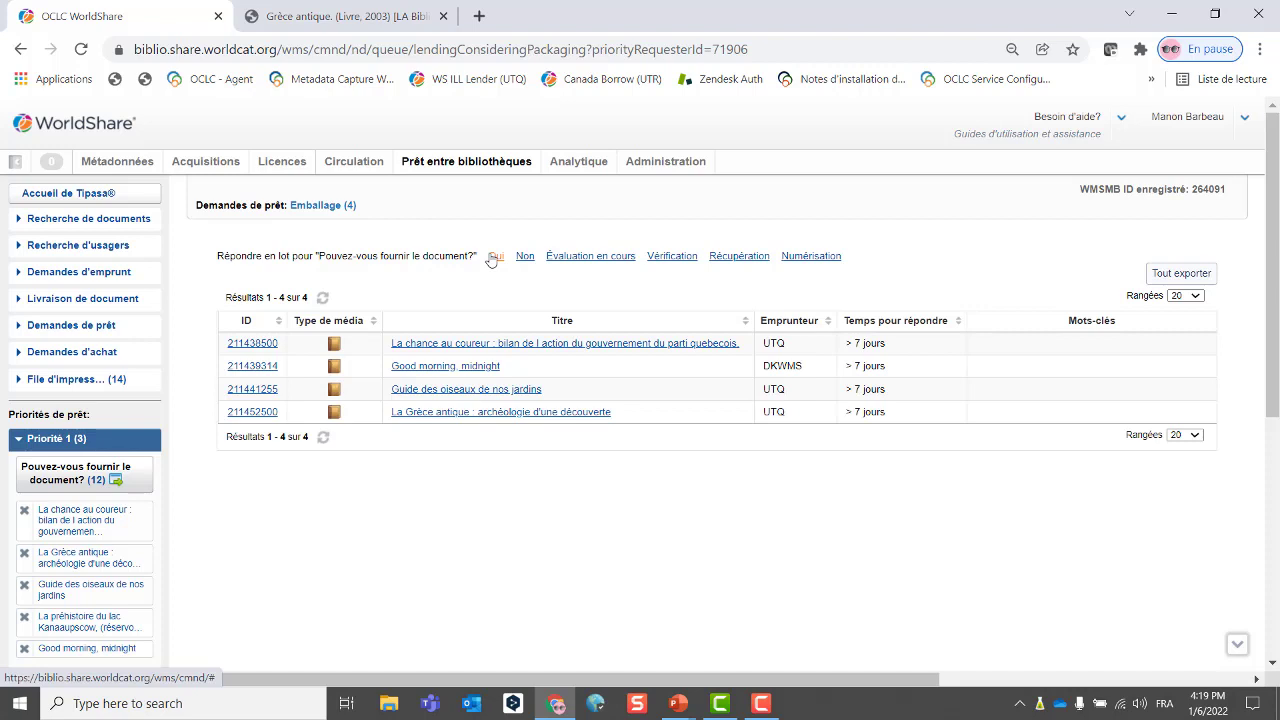
- Answer Oui to the "La chance au coureur" request with shipping label printing enabled, and confirm its update to Expédié
click(404, 345)
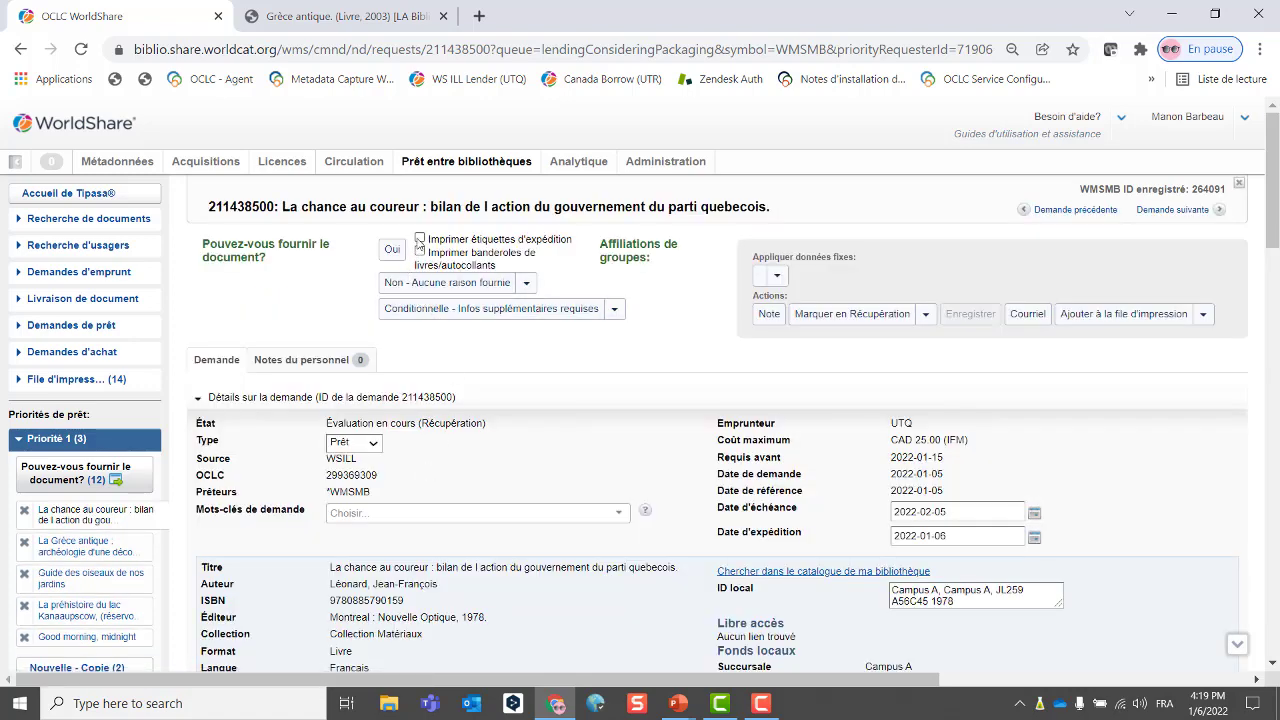
click(420, 239)
click(393, 251)
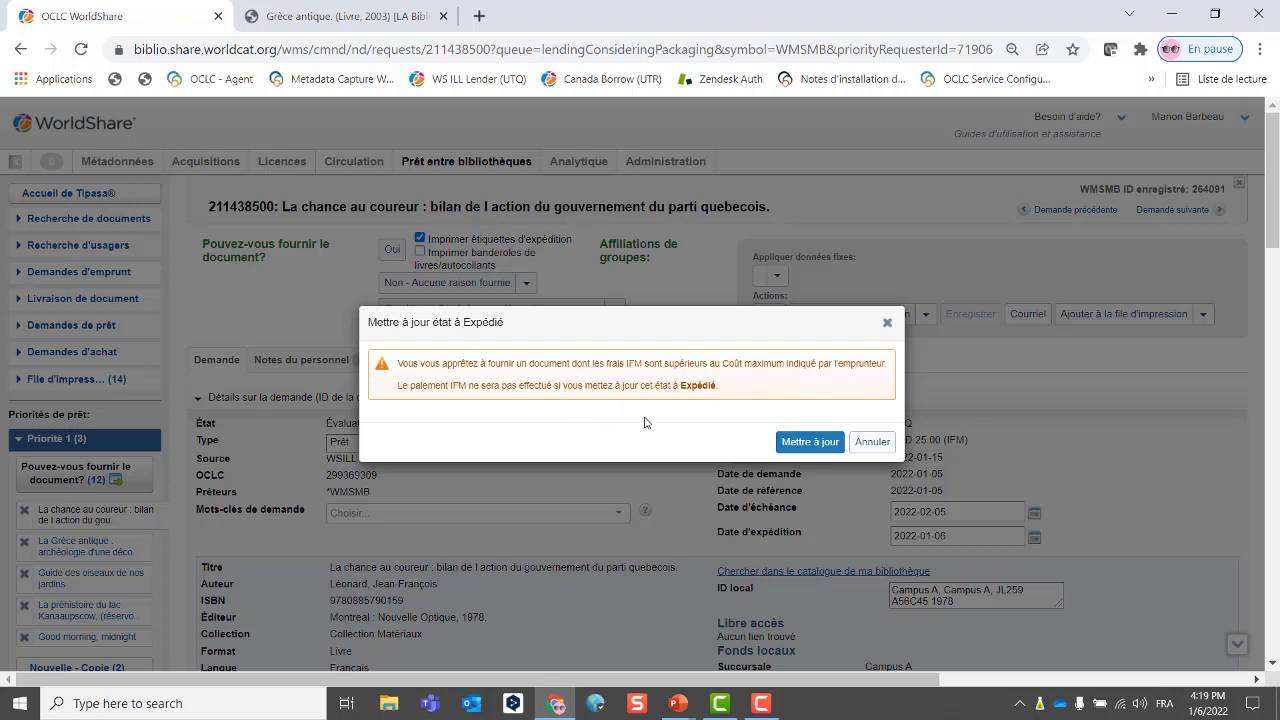
click(816, 452)
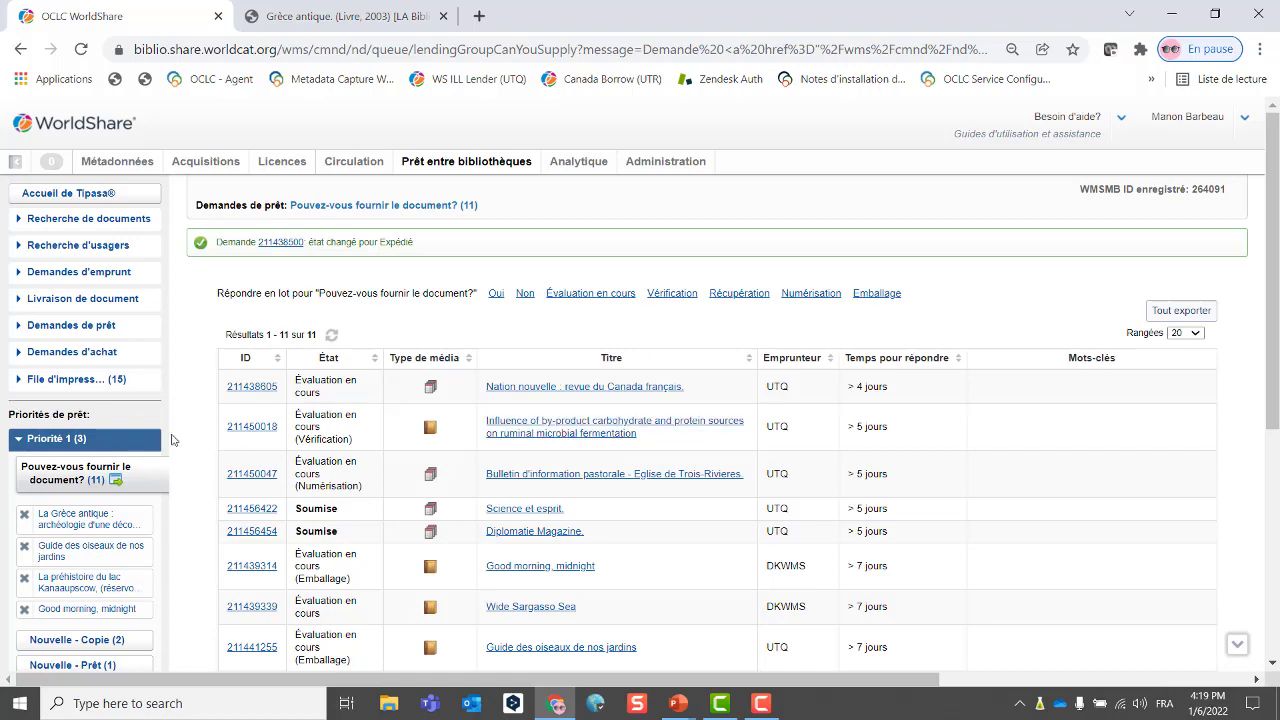
- Return to the Priorité 1 Emballage list to see the requests still waiting for shipment
scroll(187, 441, down, 2)
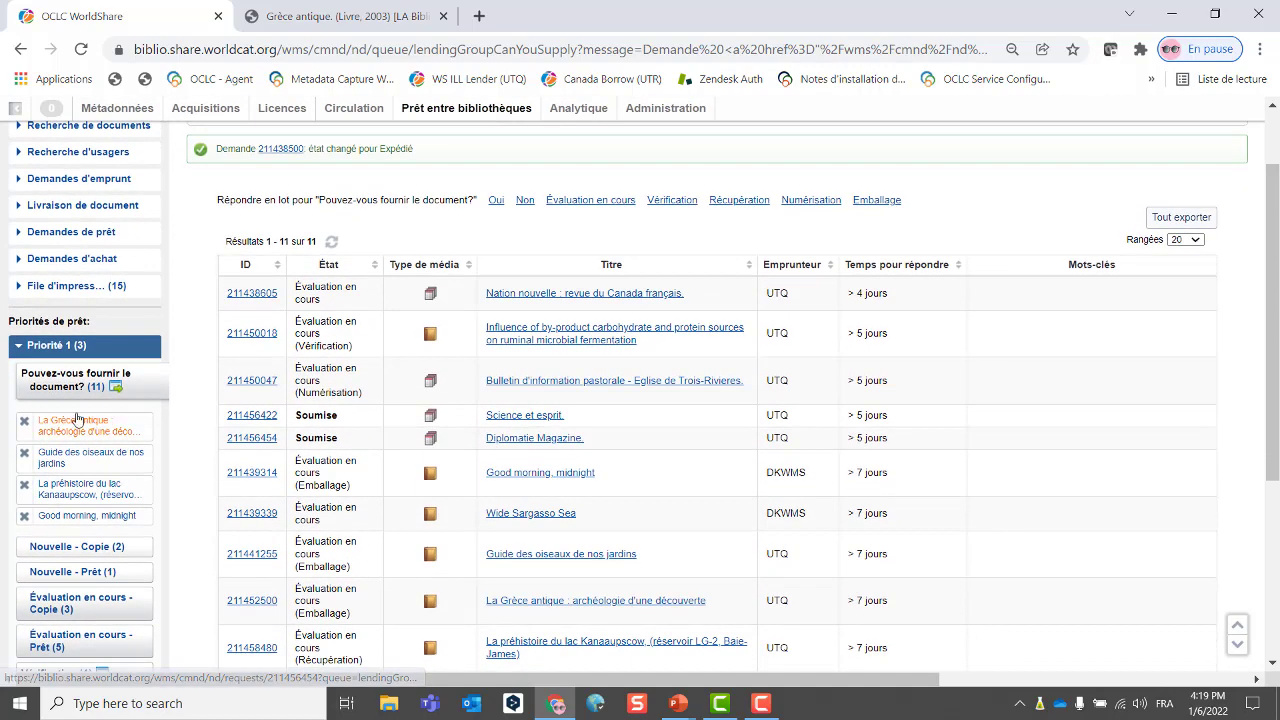
scroll(95, 590, down, 4)
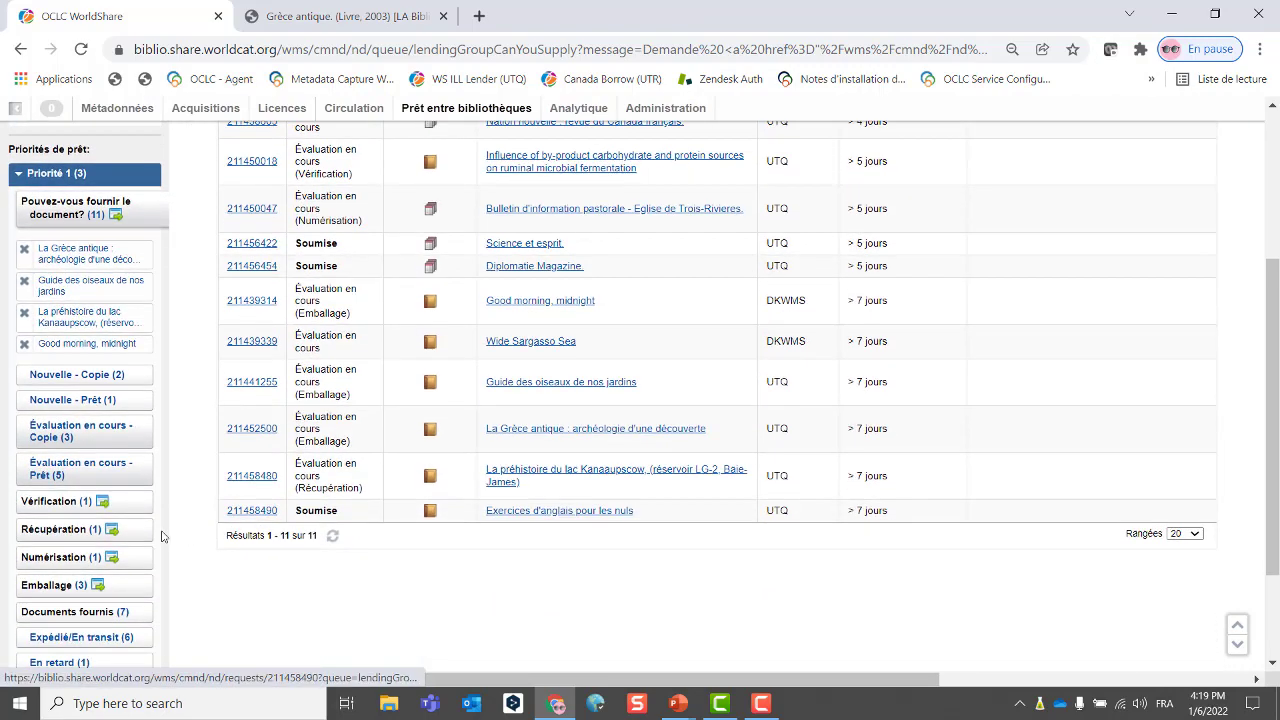
click(54, 572)
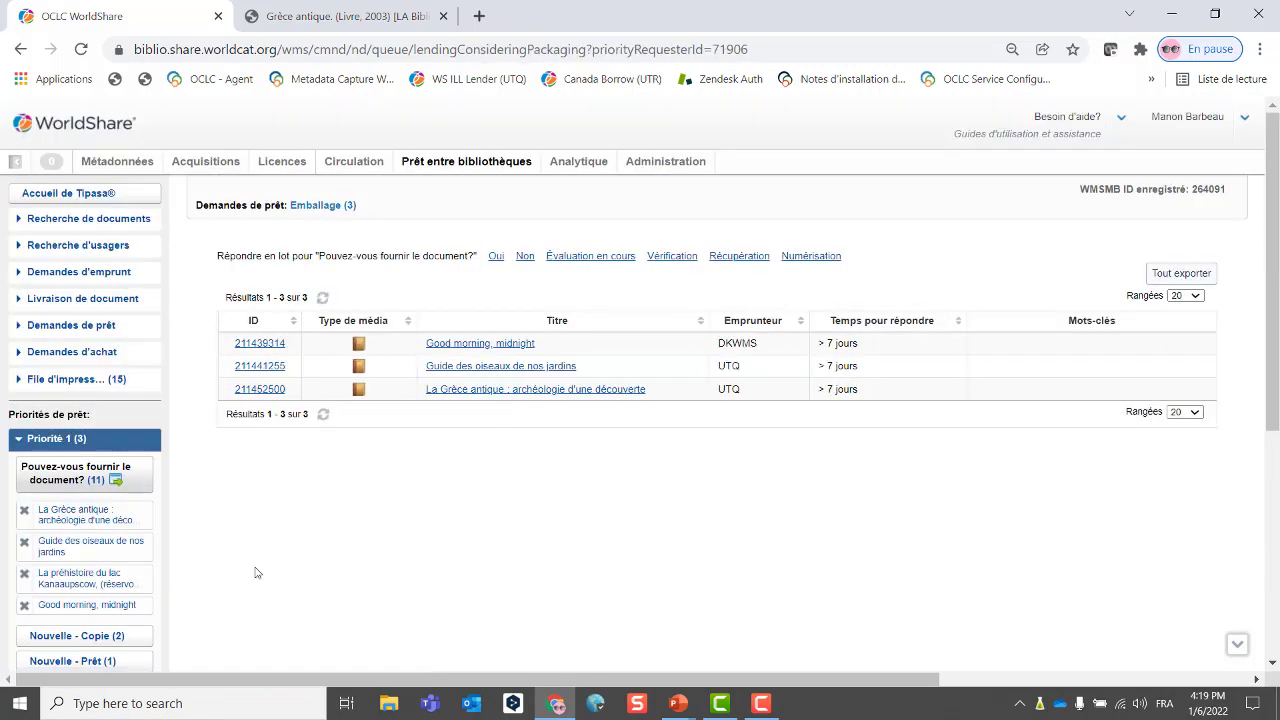
- Try to batch-answer Oui to "Good morning, midnight", "Guide des oiseaux de nos jardins" and "La Grèce antique" with shipping label printing enabled
click(496, 257)
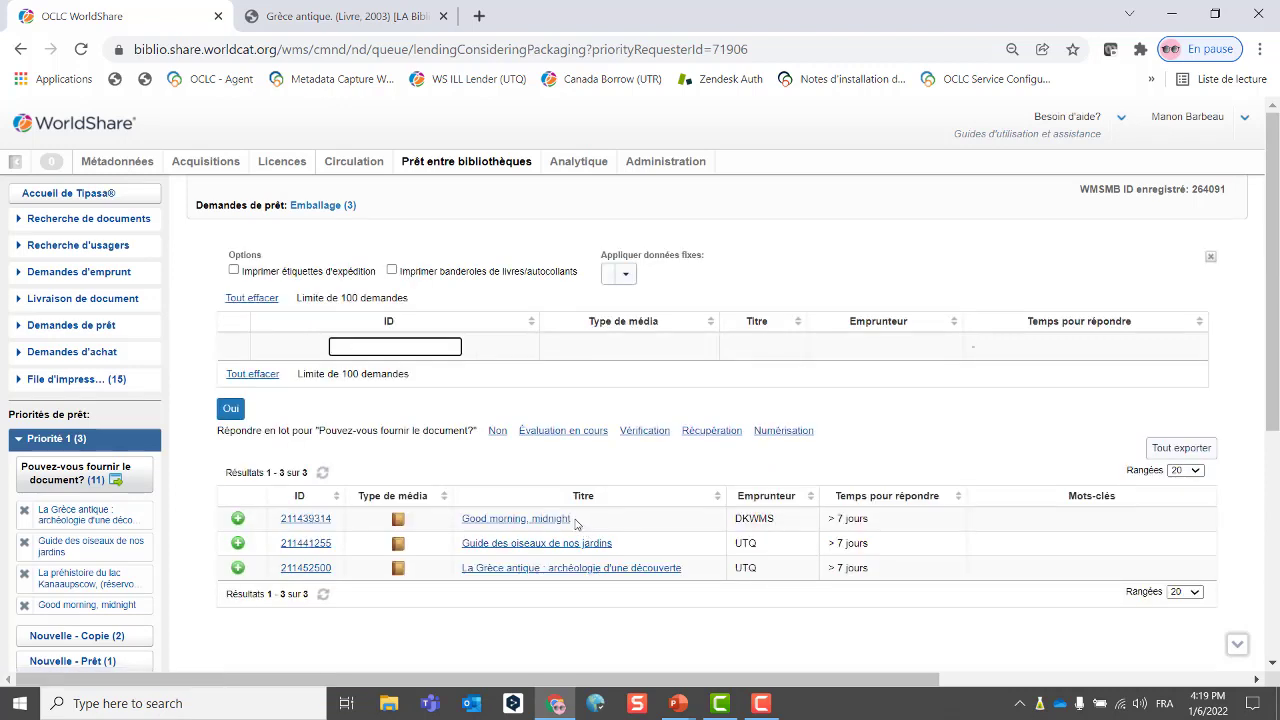
click(234, 270)
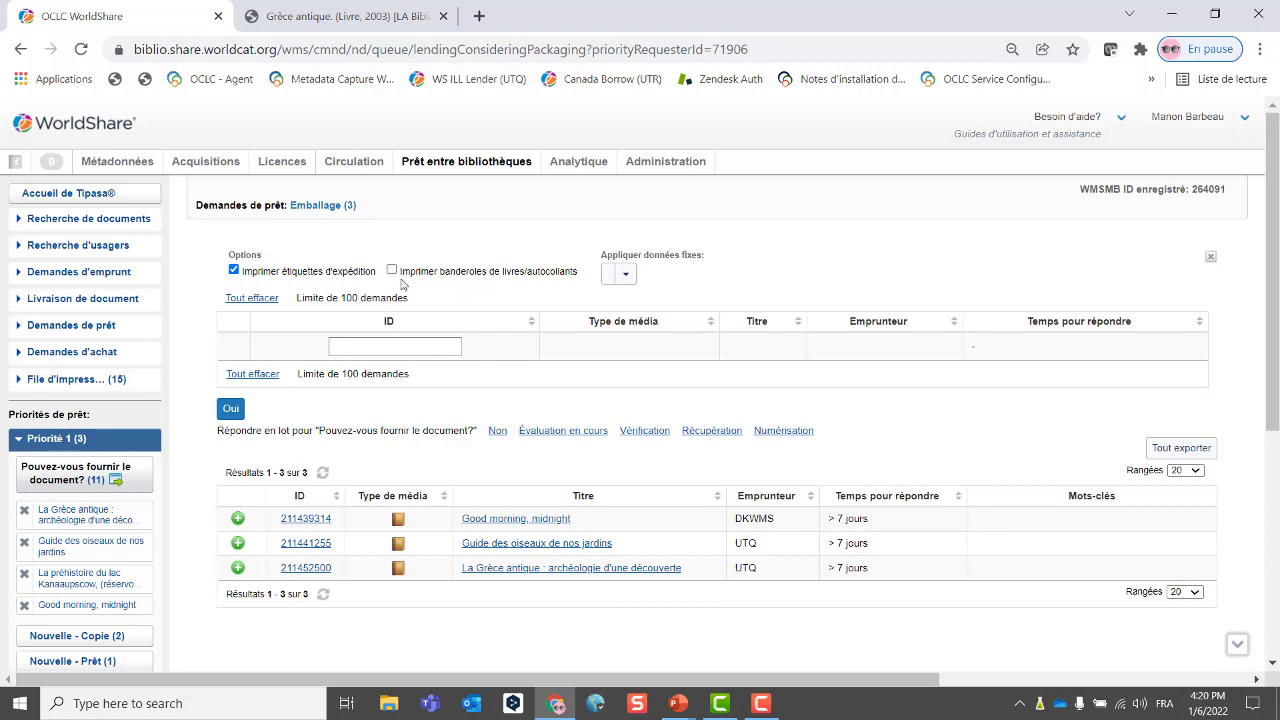
click(239, 519)
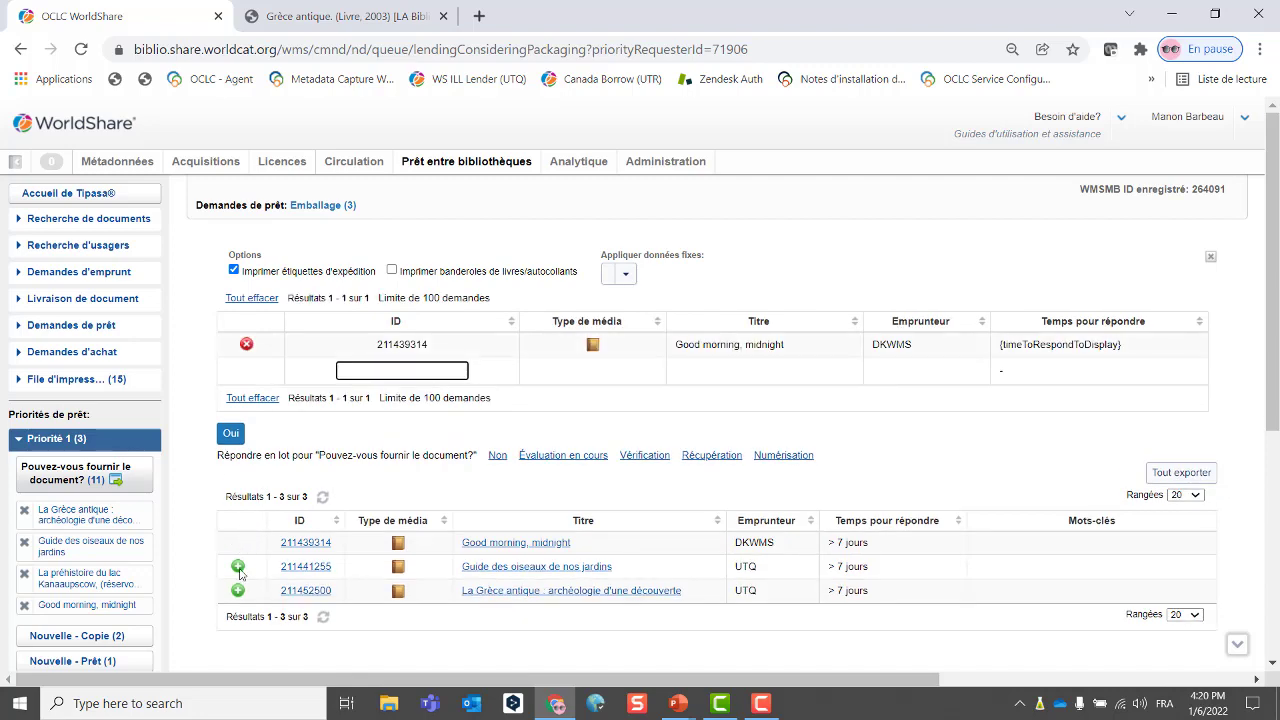
click(242, 570)
click(238, 613)
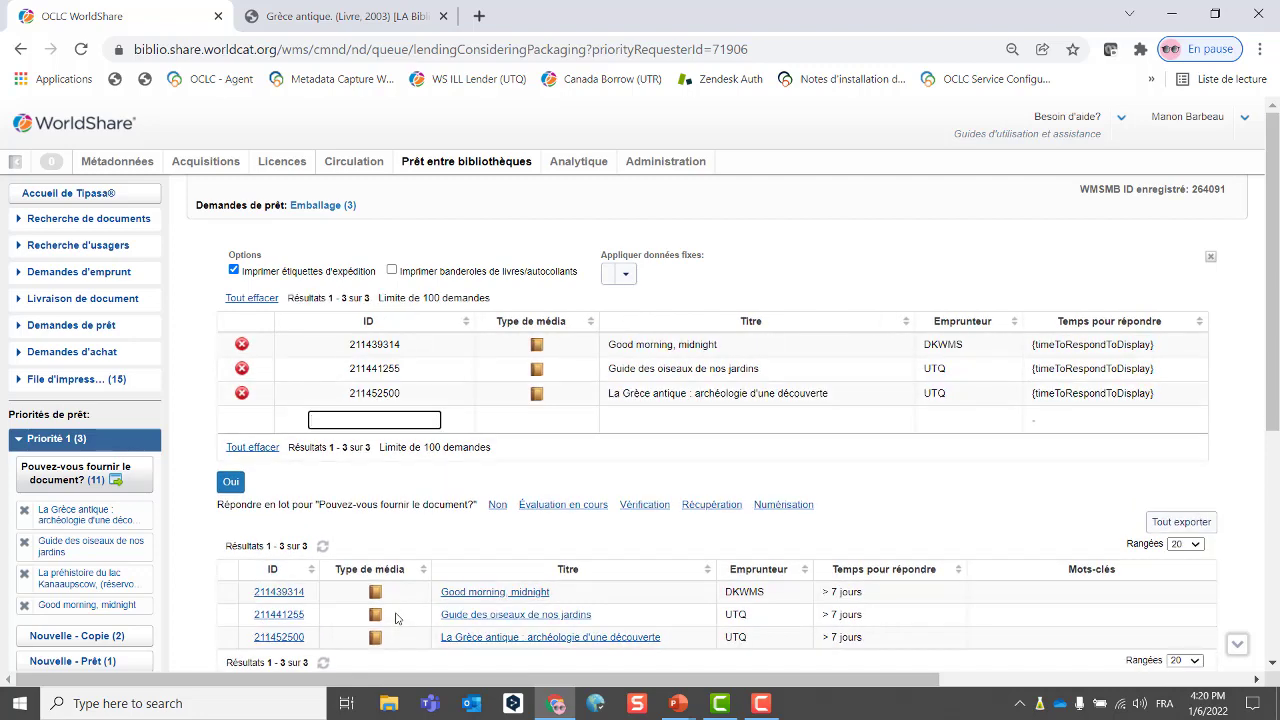
click(228, 479)
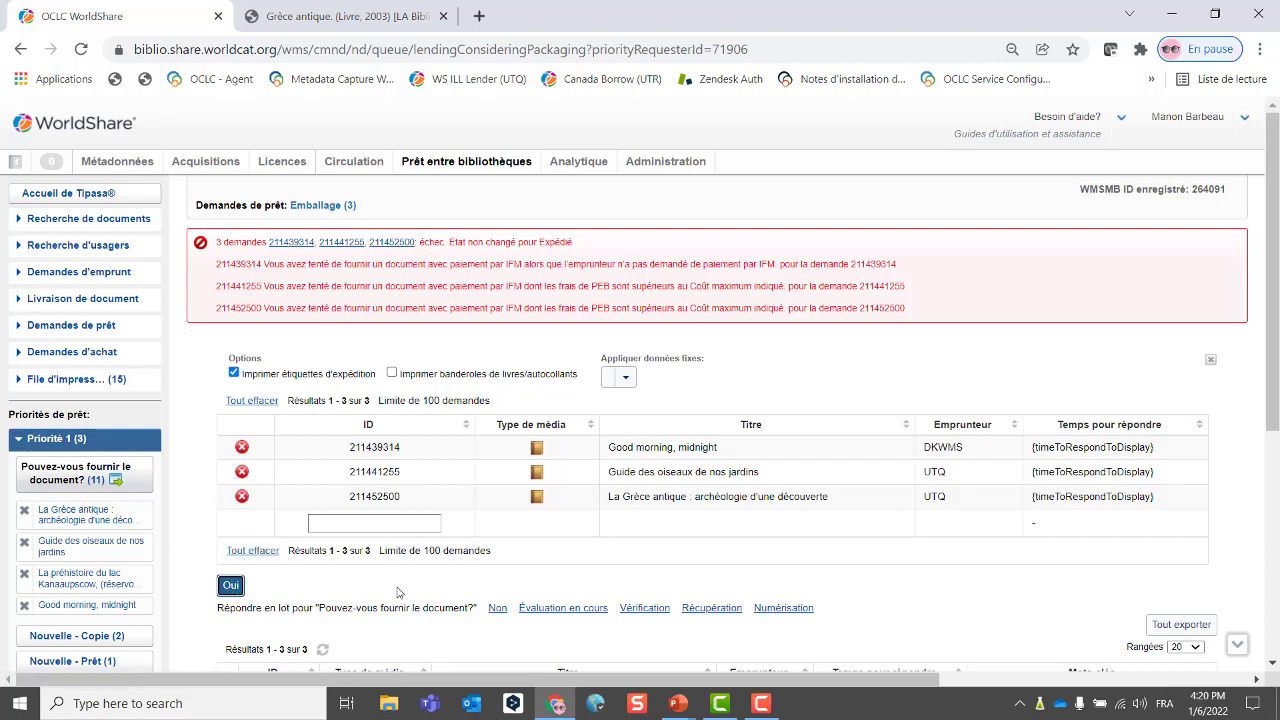
- Open "Good morning, midnight" from the Priorité 1 "Pouvez-vous fournir le document?" list and view the available Non reasons
click(45, 475)
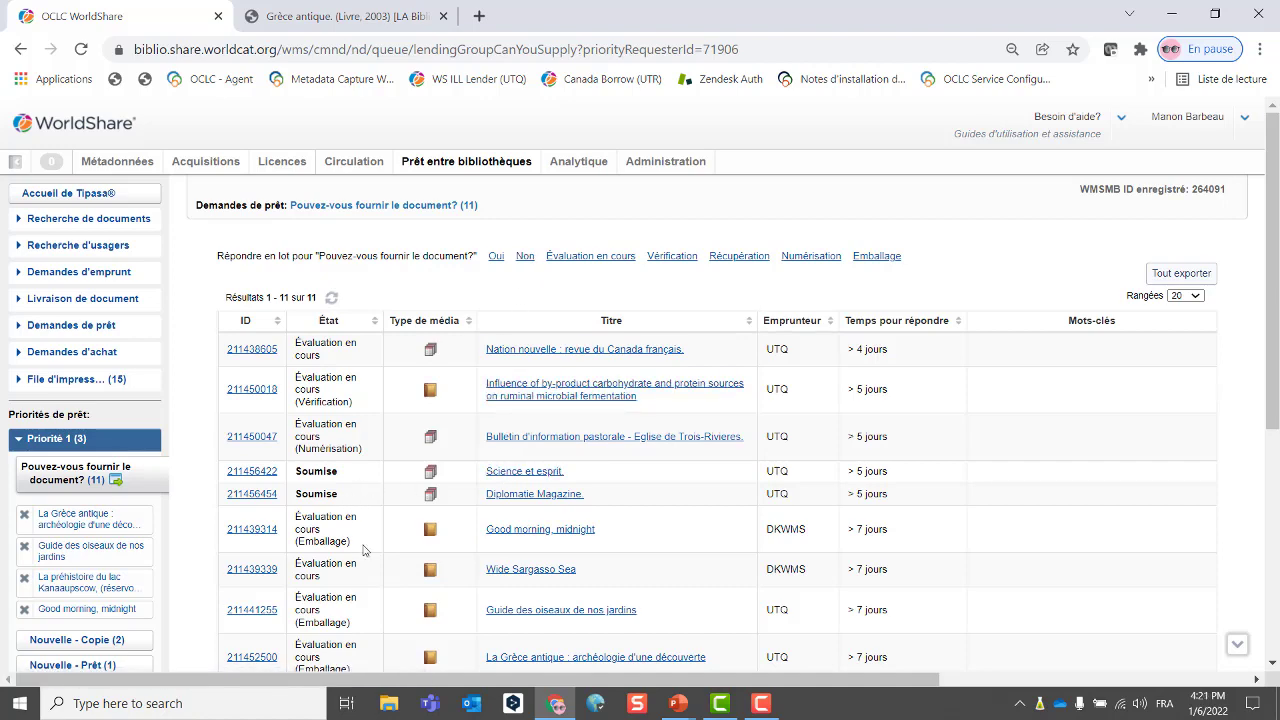
click(538, 532)
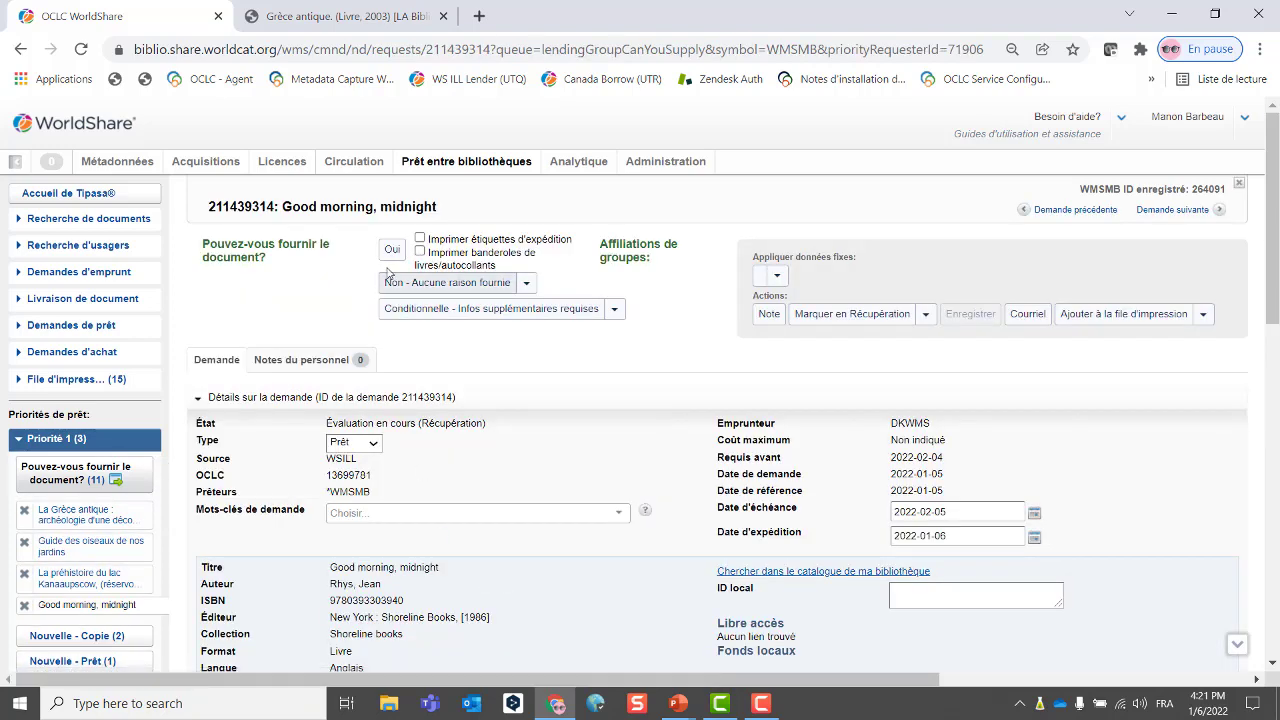
click(526, 283)
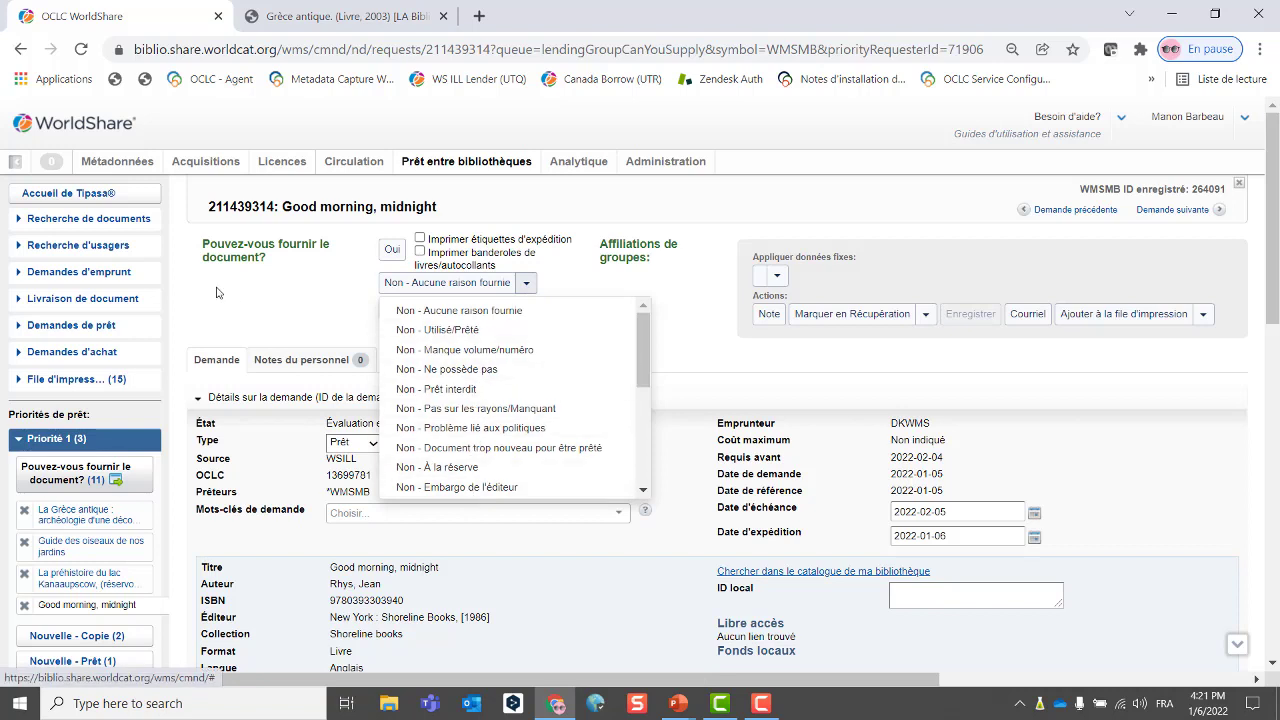
click(263, 307)
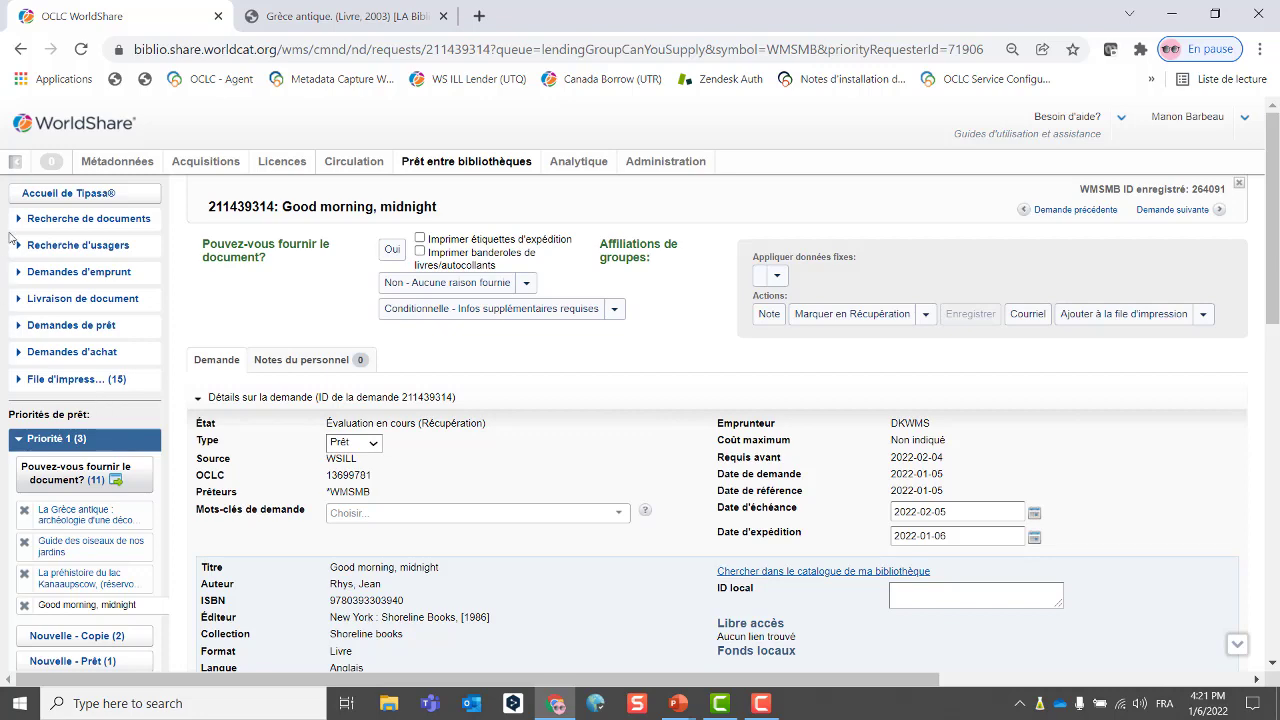
- Return to the Tipasa home page and examine the Priorité 1 queues alongside the lending quick links
click(46, 195)
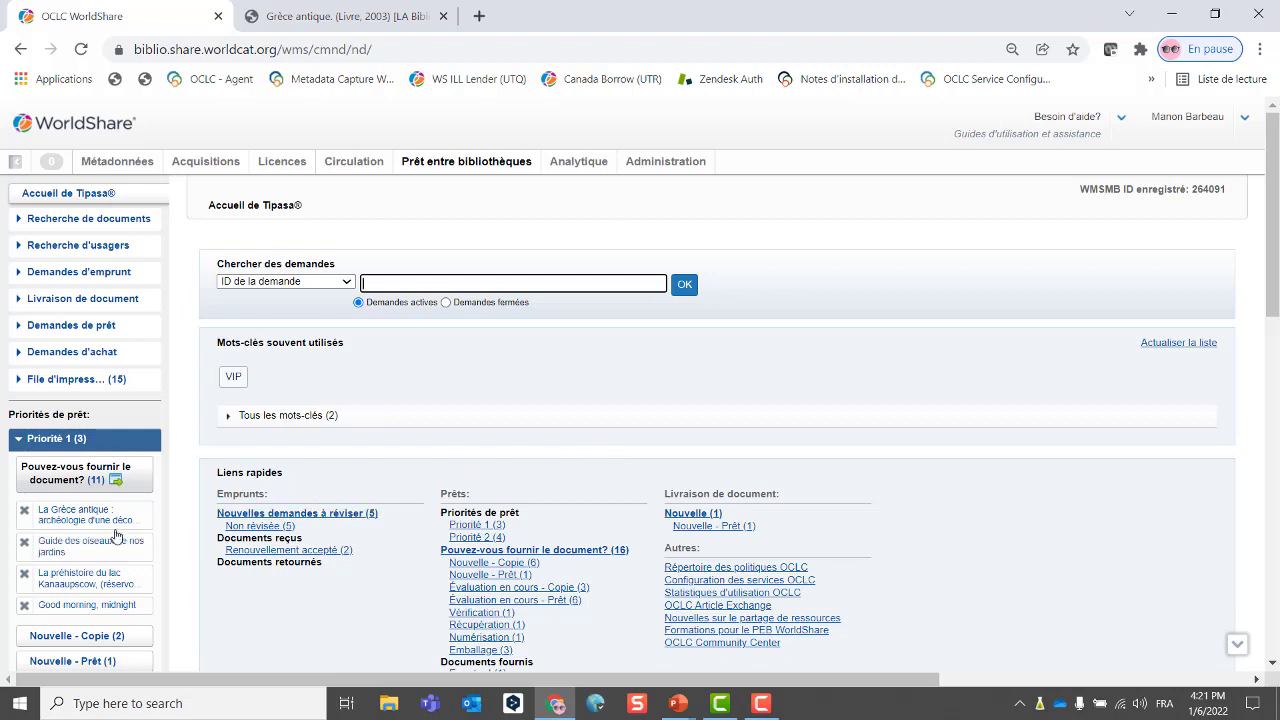
click(43, 445)
click(45, 445)
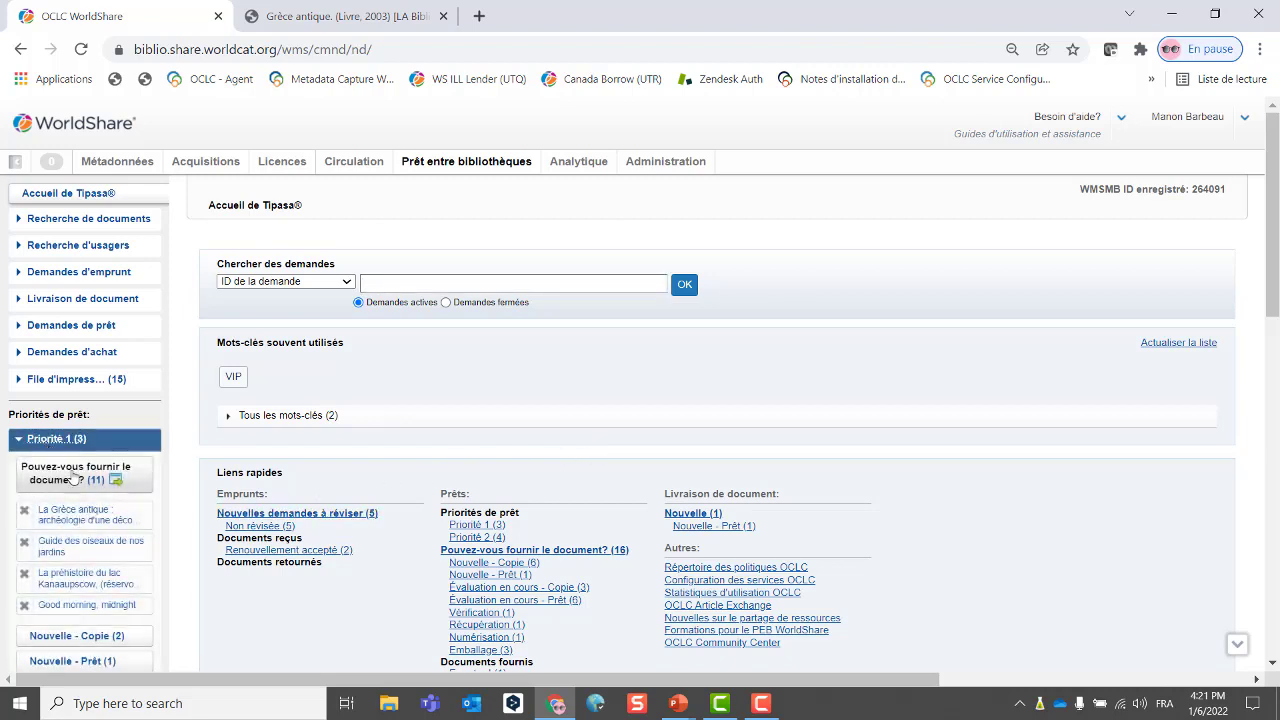
scroll(113, 543, down, 3)
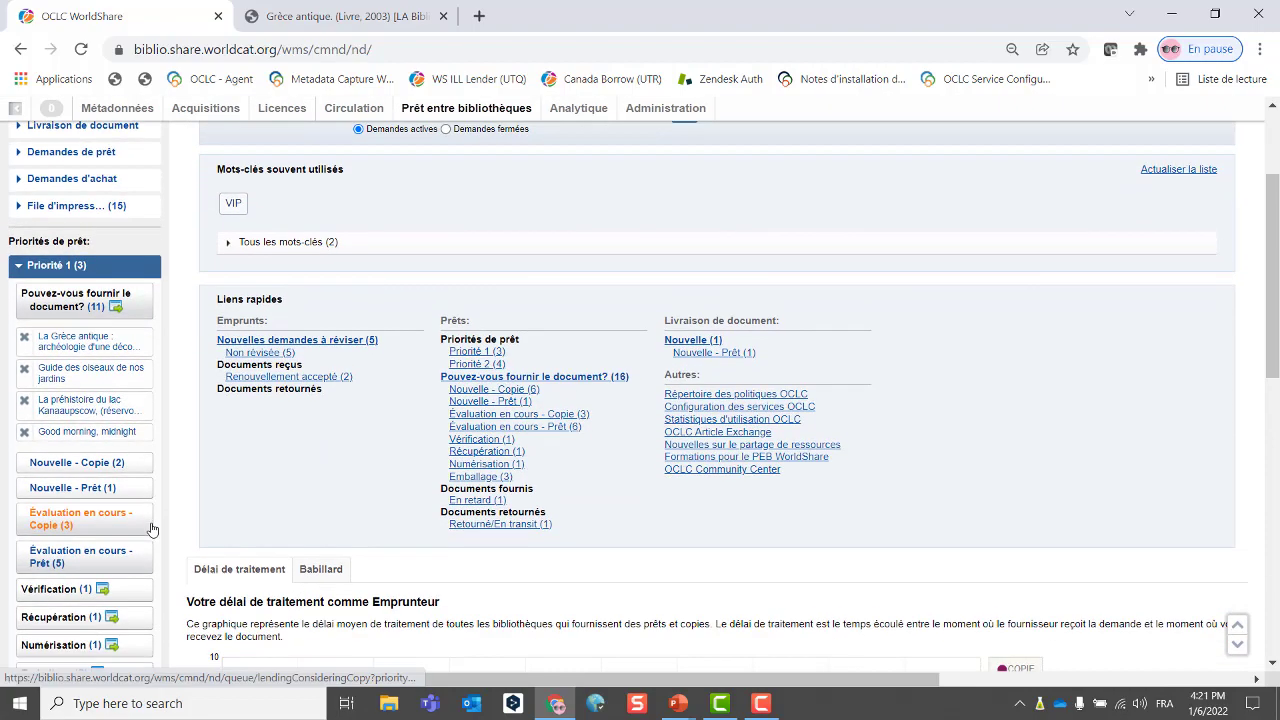
scroll(207, 540, down, 1)
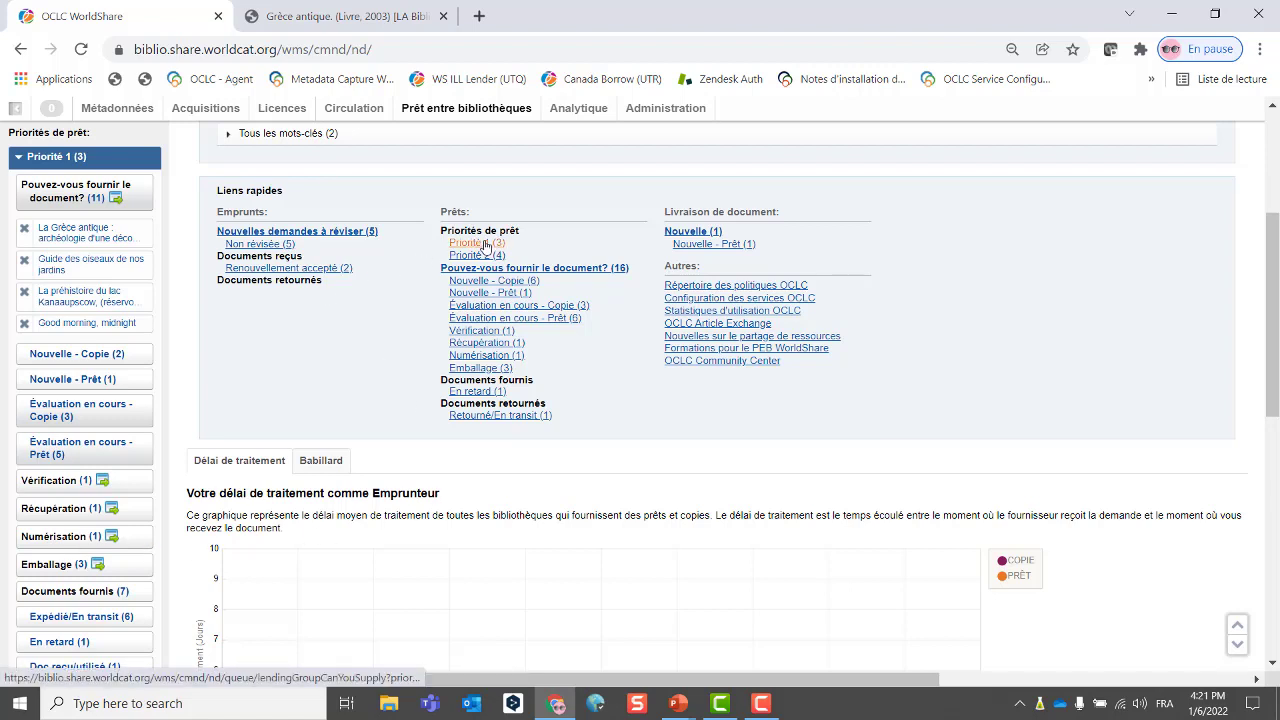
- Open the "Bulletin d'information pastorale" copy request from the Priorité 1 Numérisation queue at its URL delivery fields
click(44, 537)
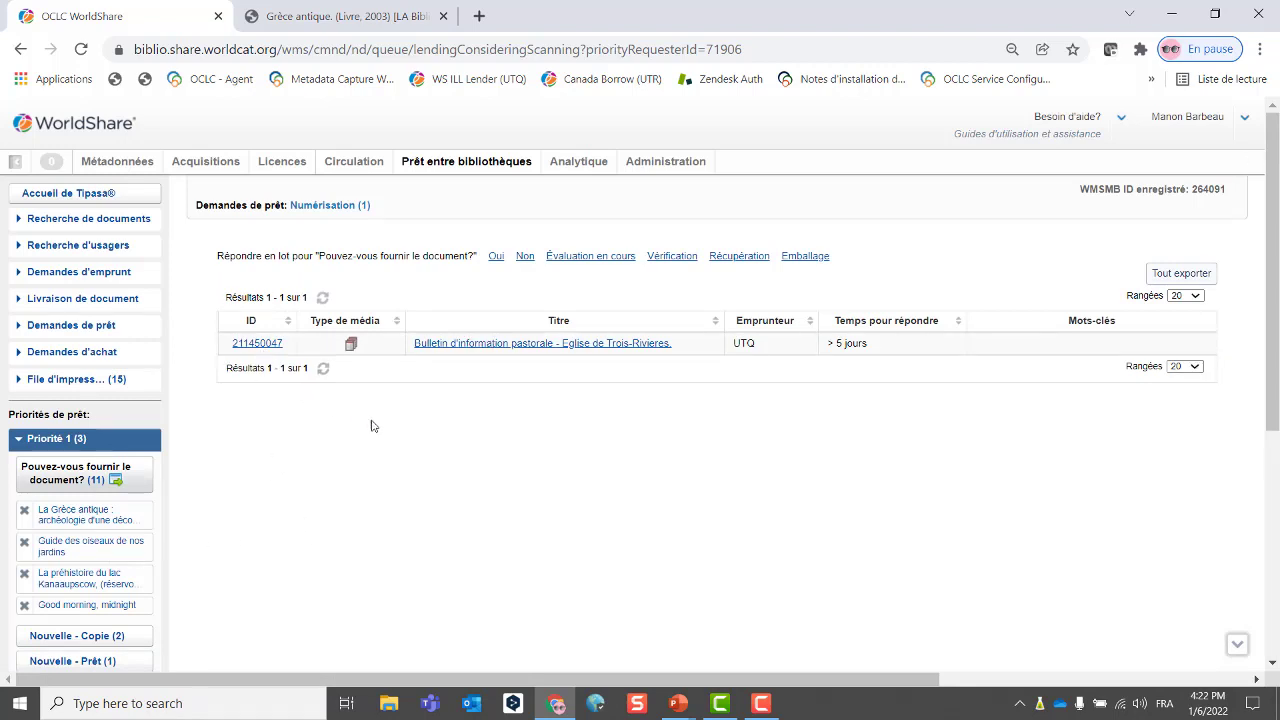
click(447, 345)
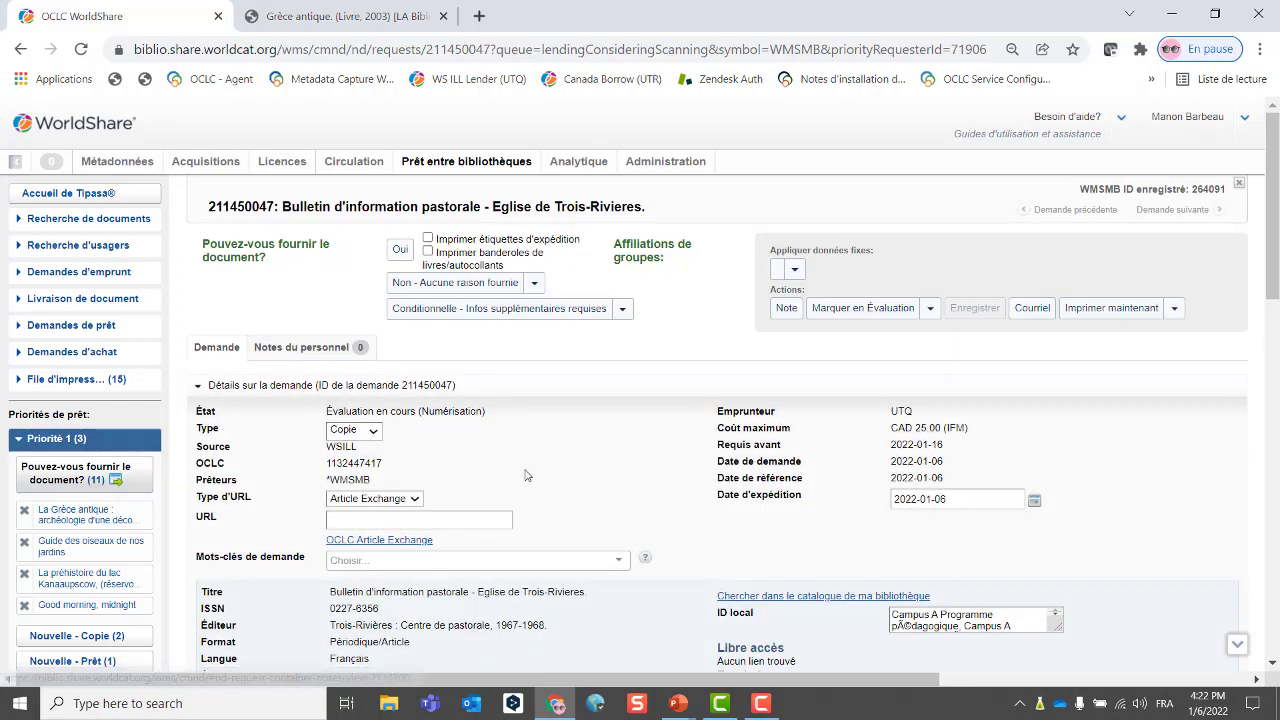
scroll(527, 475, down, 3)
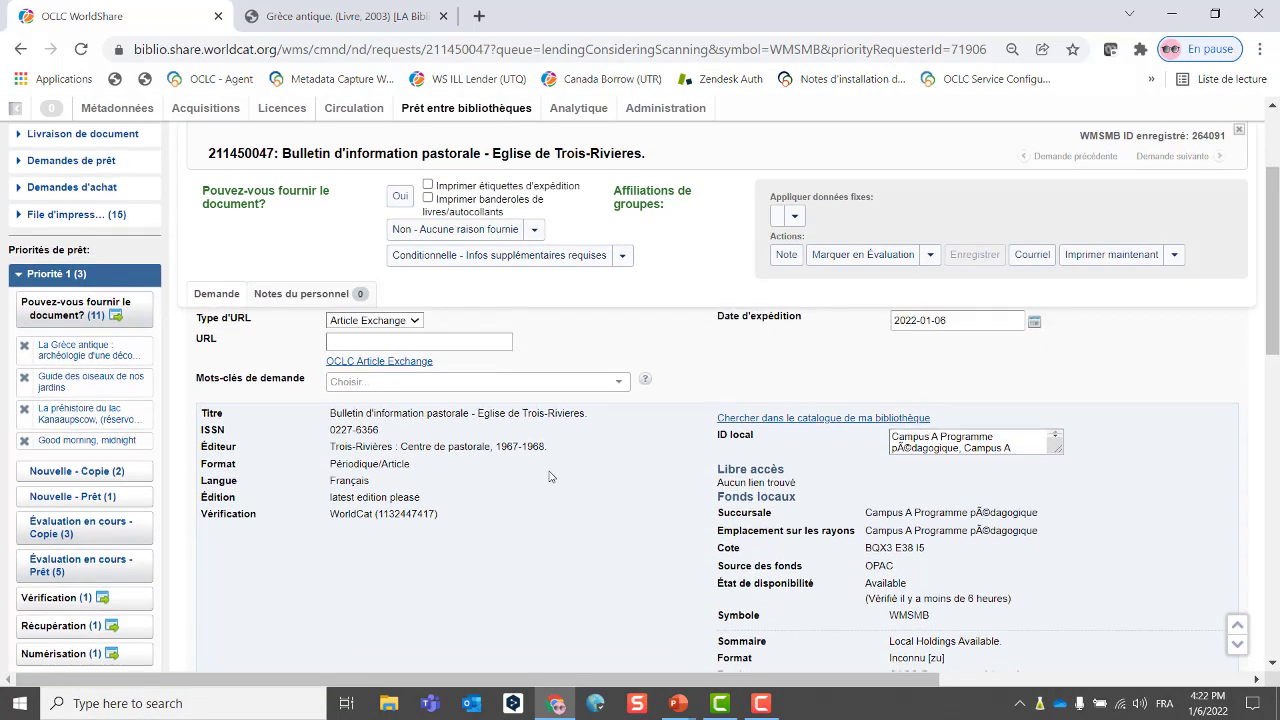
scroll(549, 476, up, 1)
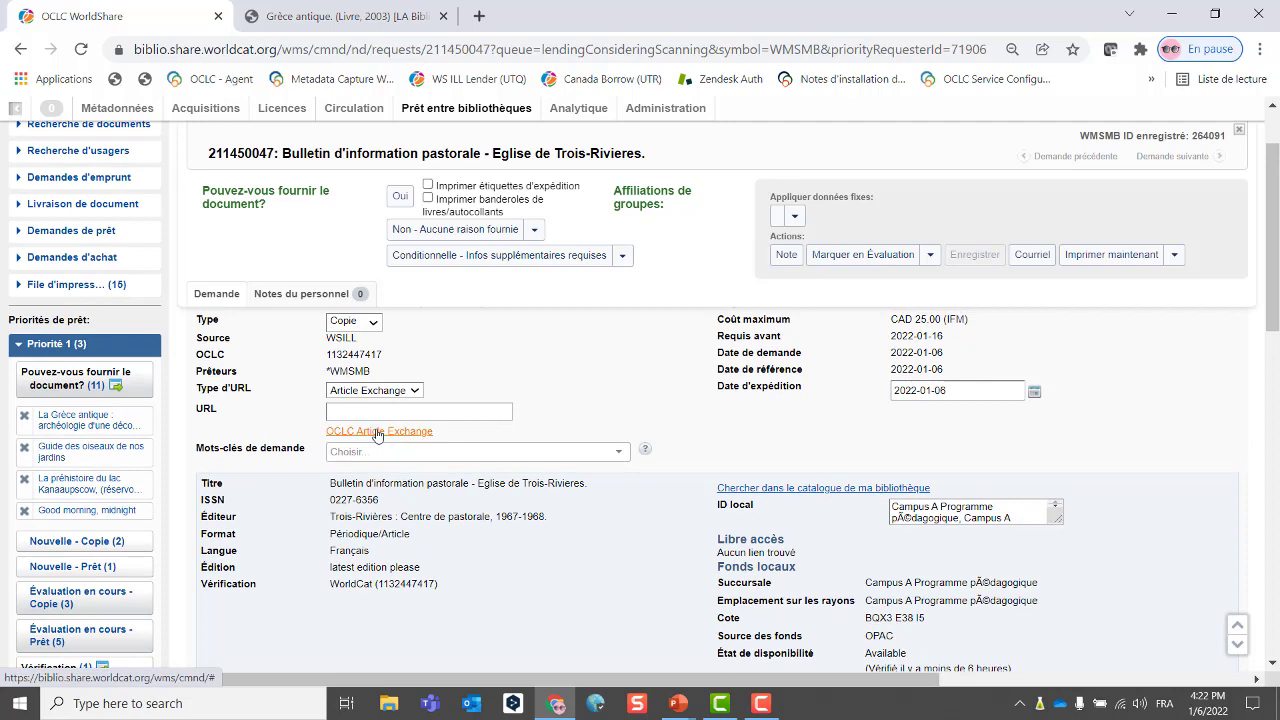
- Deposit the file "Article numérisé.2" in OCLC Article Exchange for the copy request
click(377, 432)
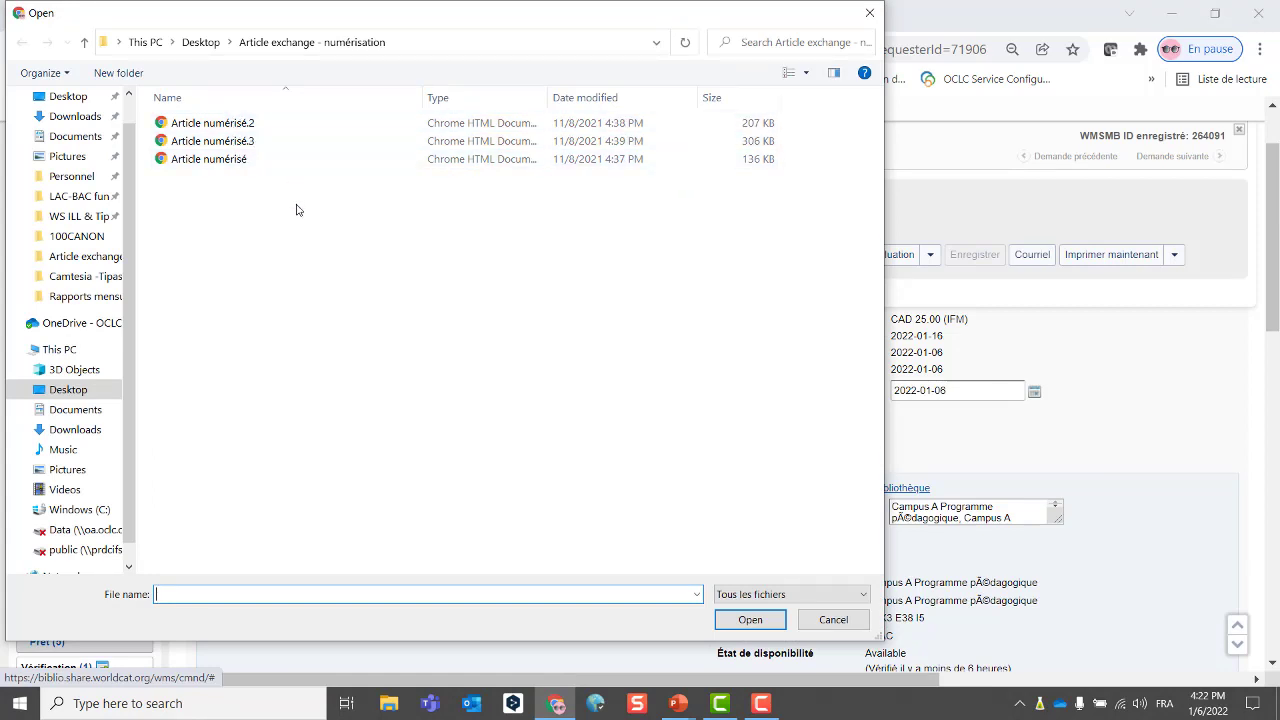
click(225, 123)
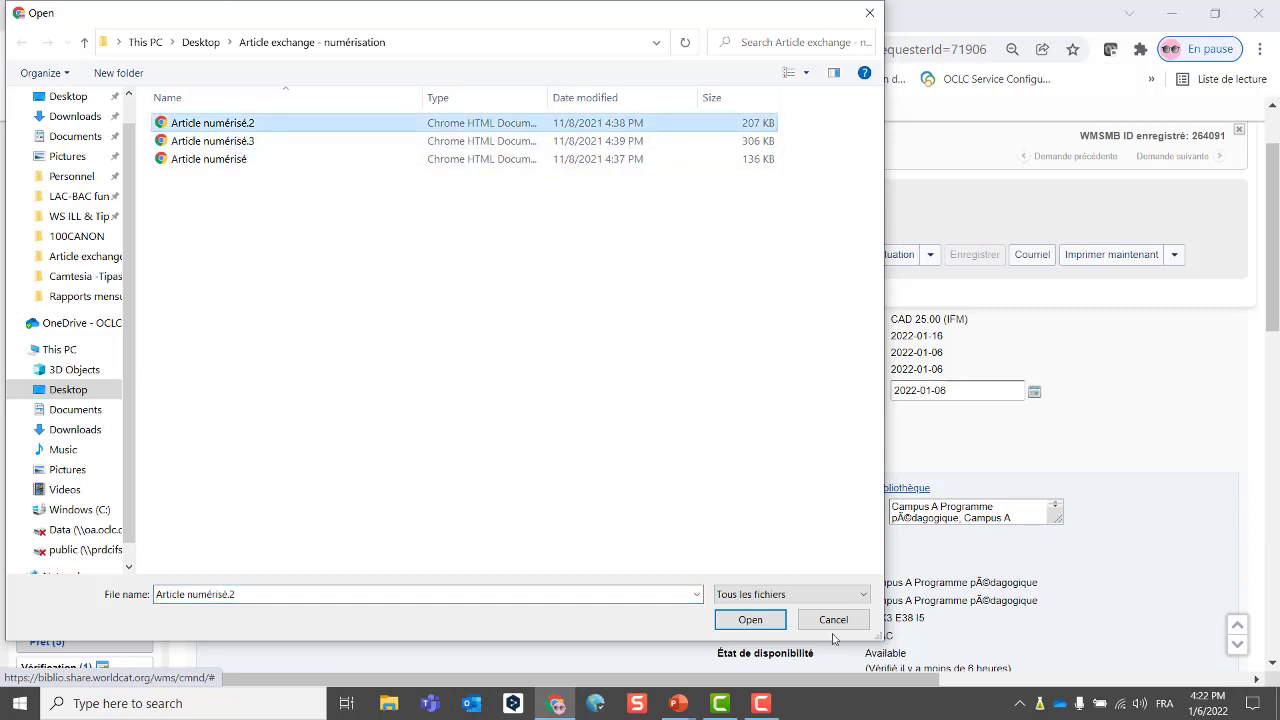
click(750, 620)
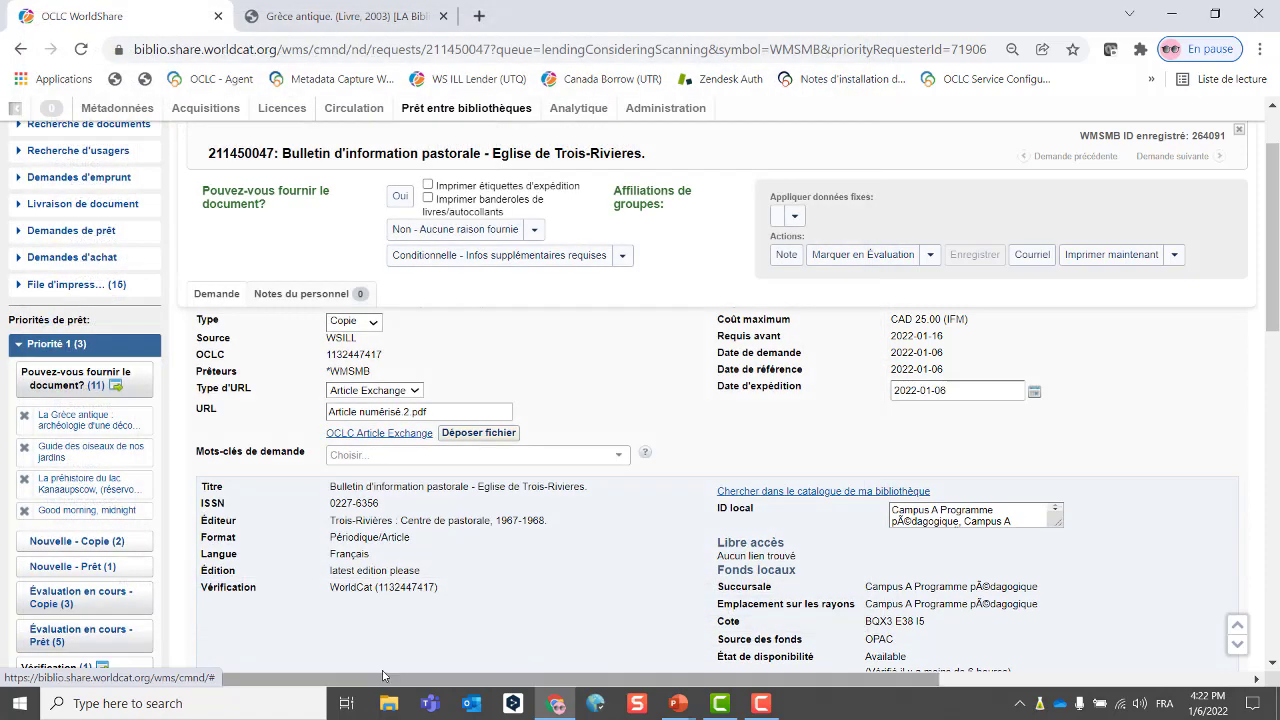
click(475, 434)
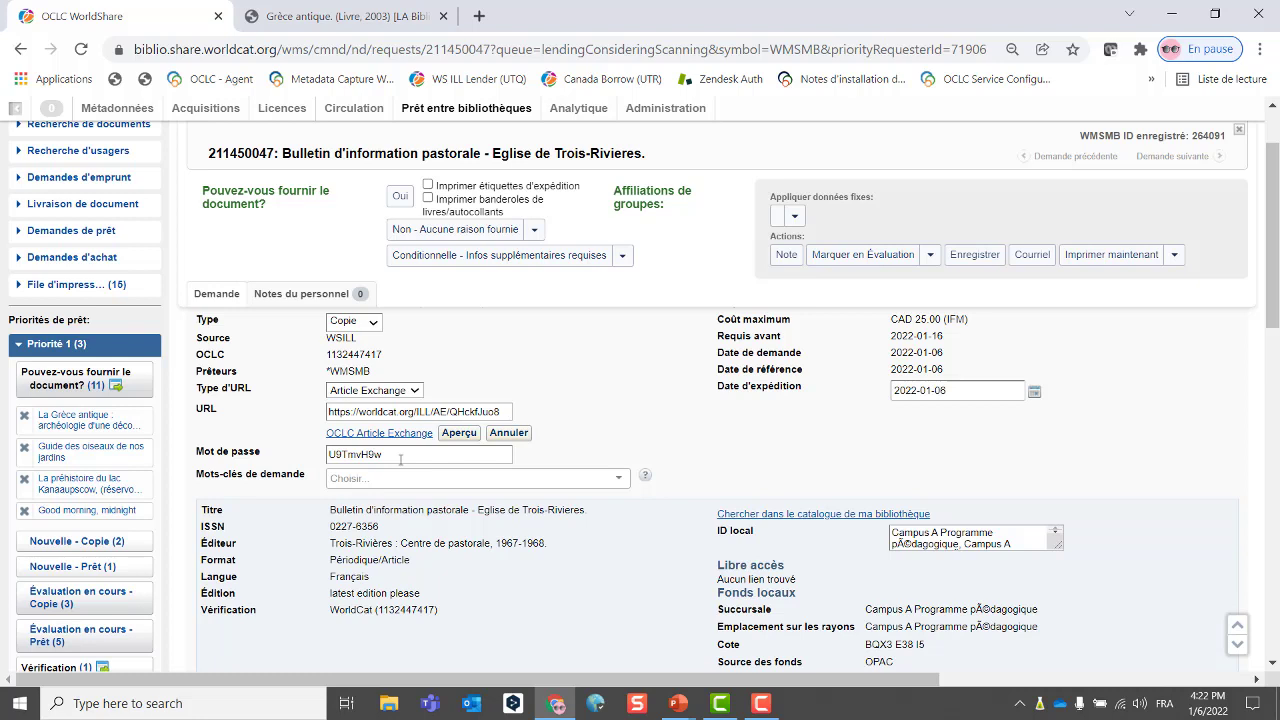
- Preview the deposited "Article numérisé.2" file through to its end, and cancel its deposit
click(457, 434)
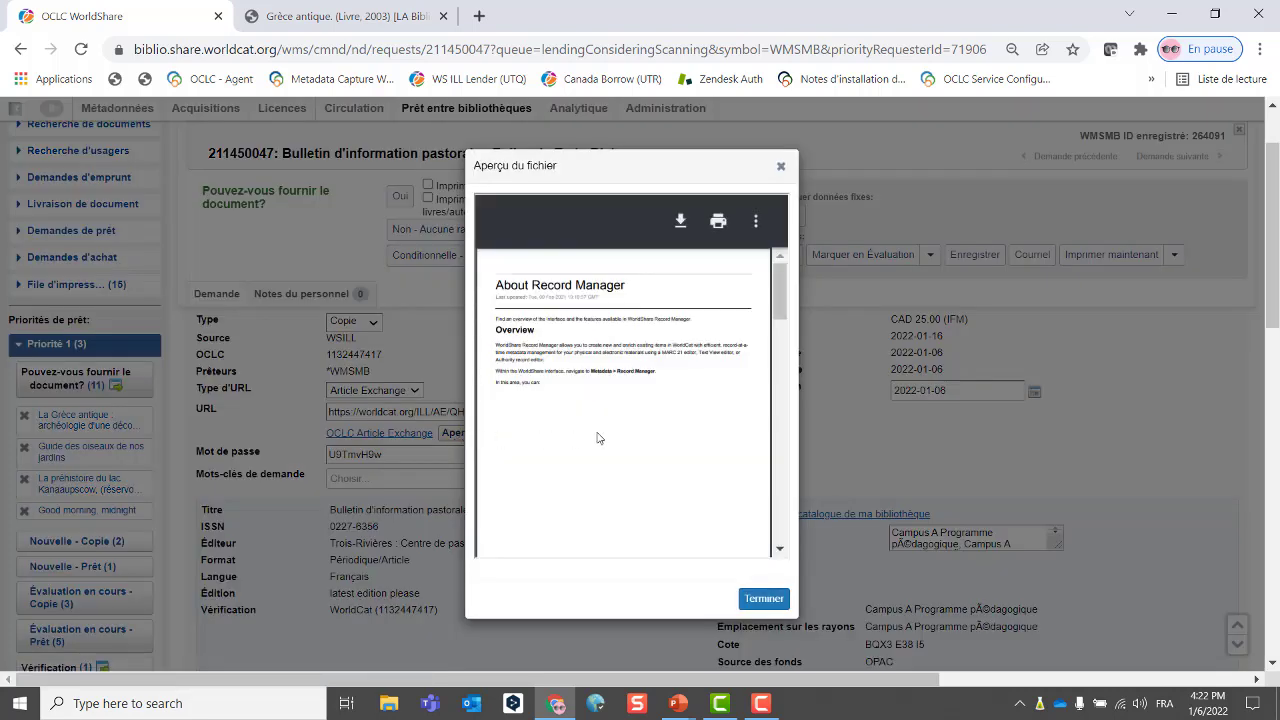
scroll(620, 474, down, 10)
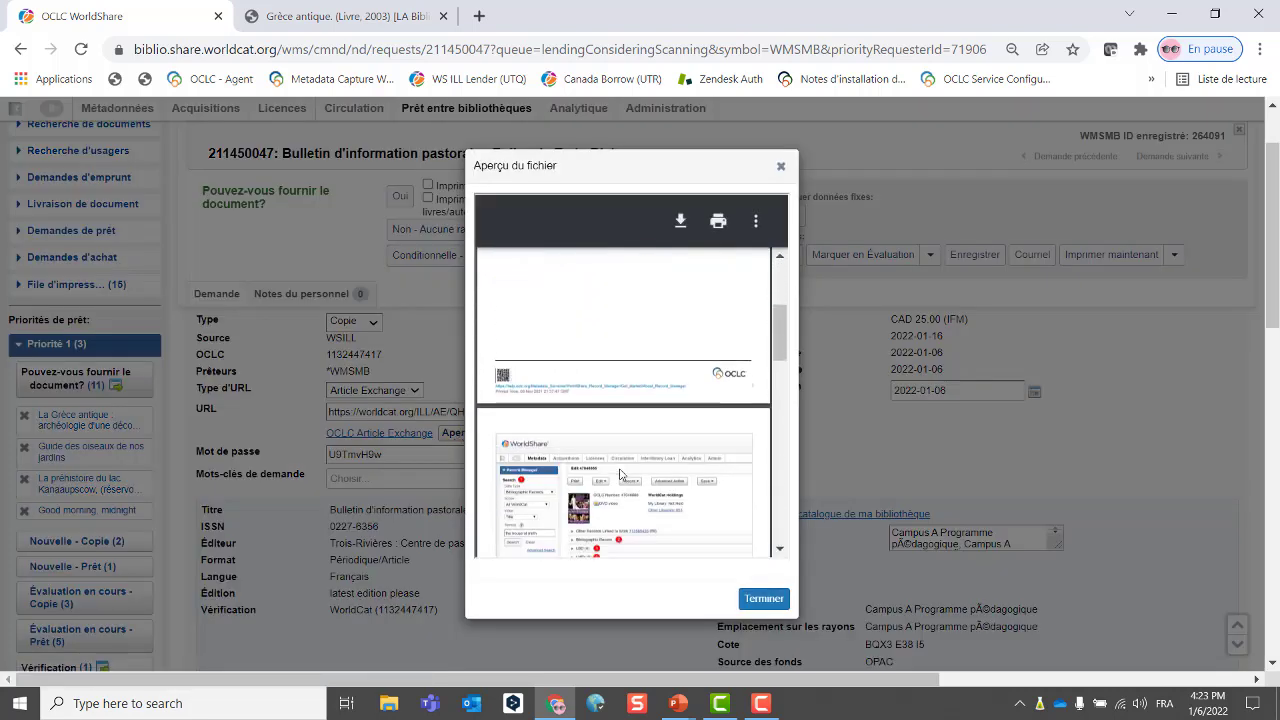
scroll(620, 474, down, 10)
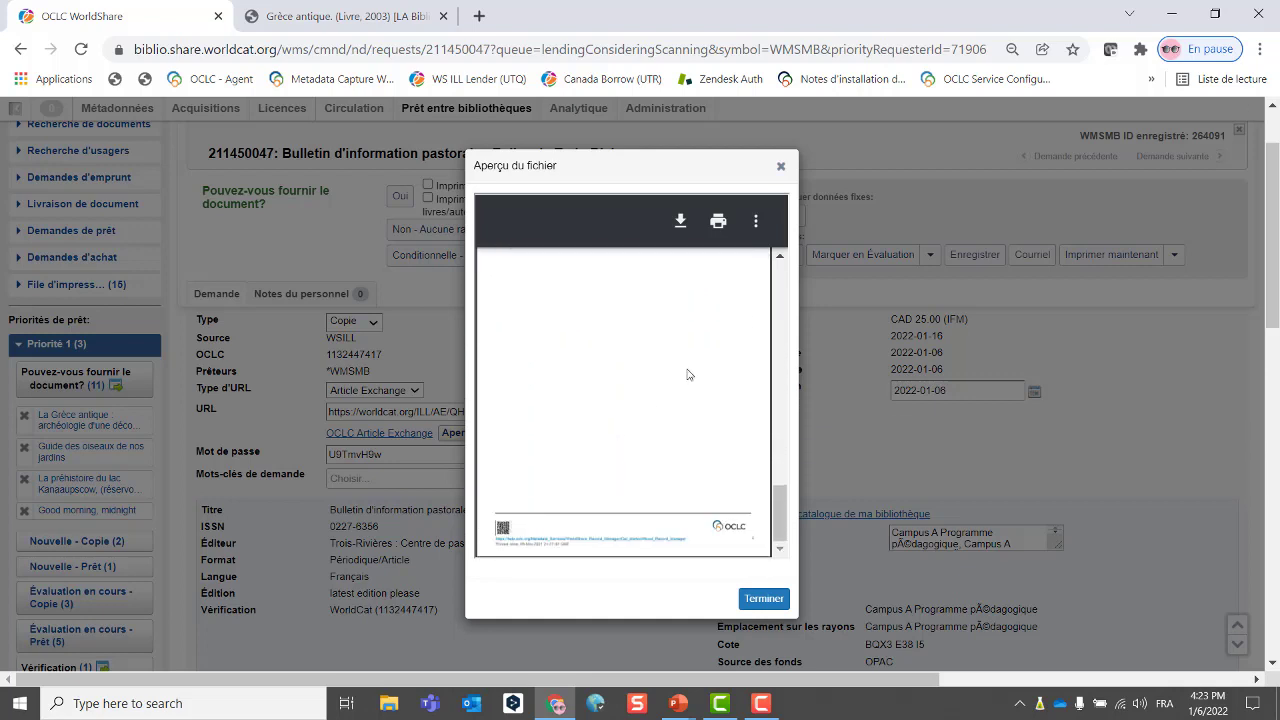
click(781, 168)
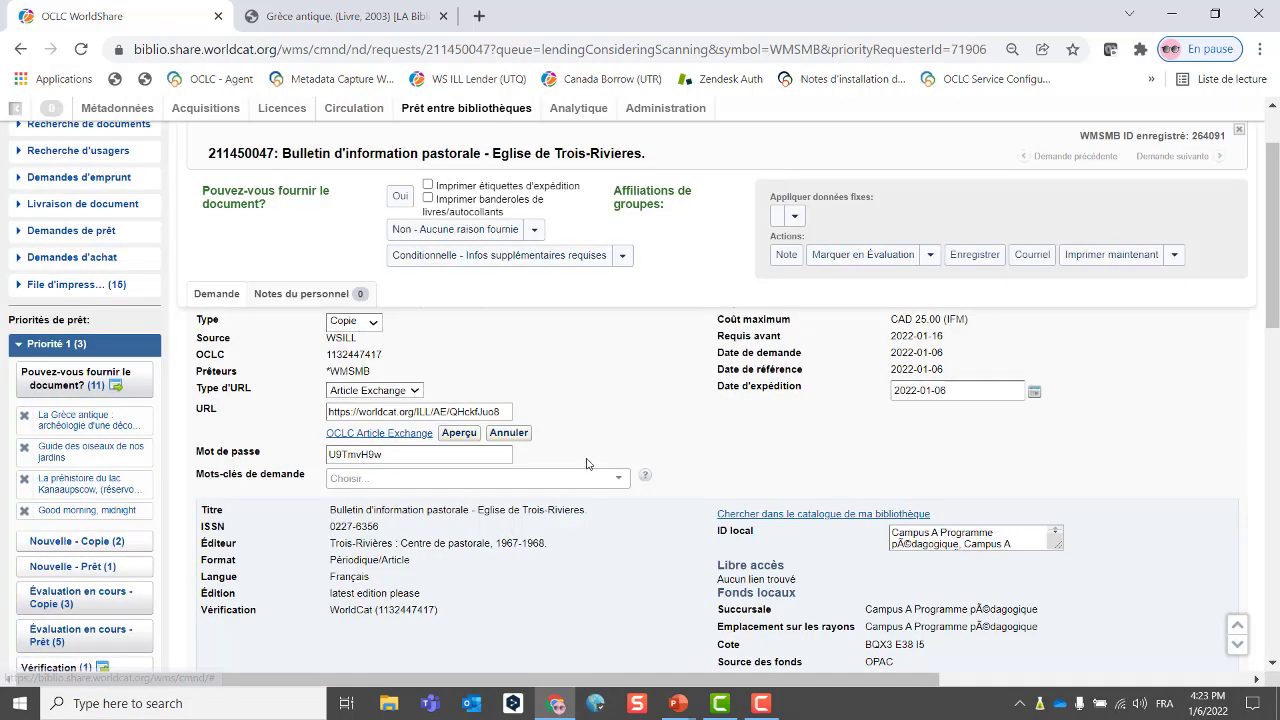
click(510, 433)
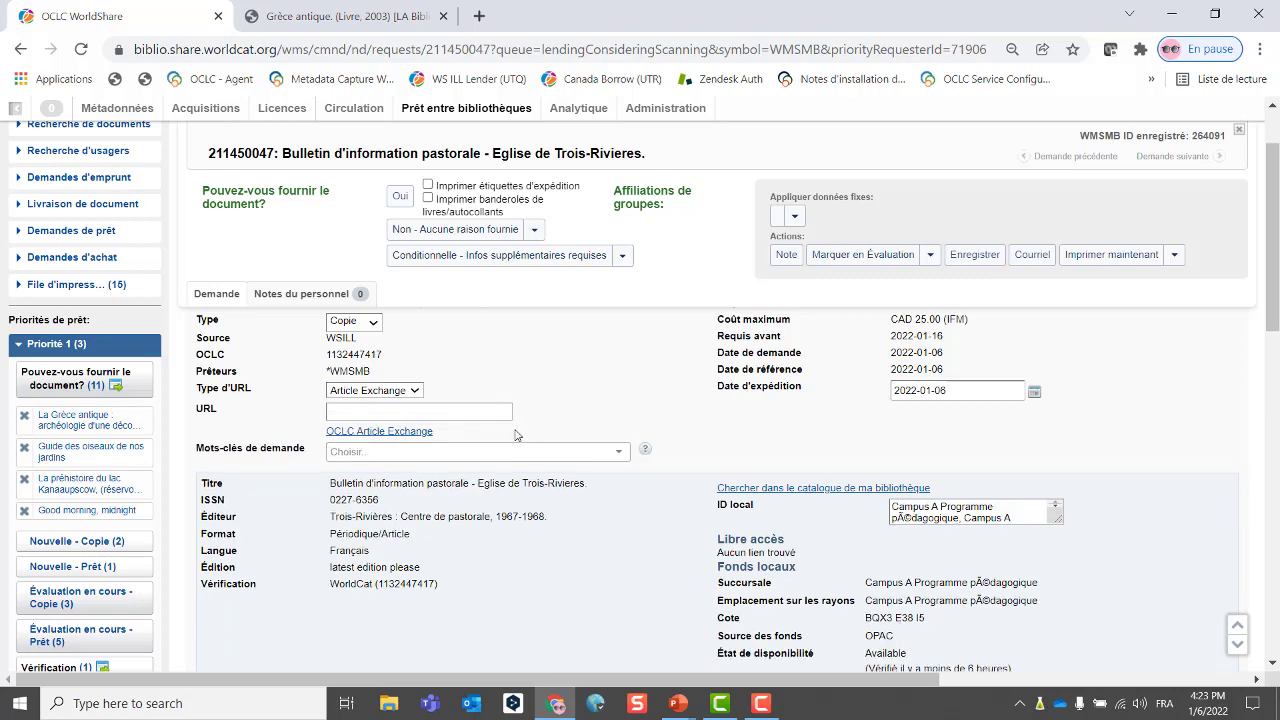
- Deposit the file "Article numérisé" in OCLC Article Exchange for the "Bulletin d'information pastorale" request
click(370, 433)
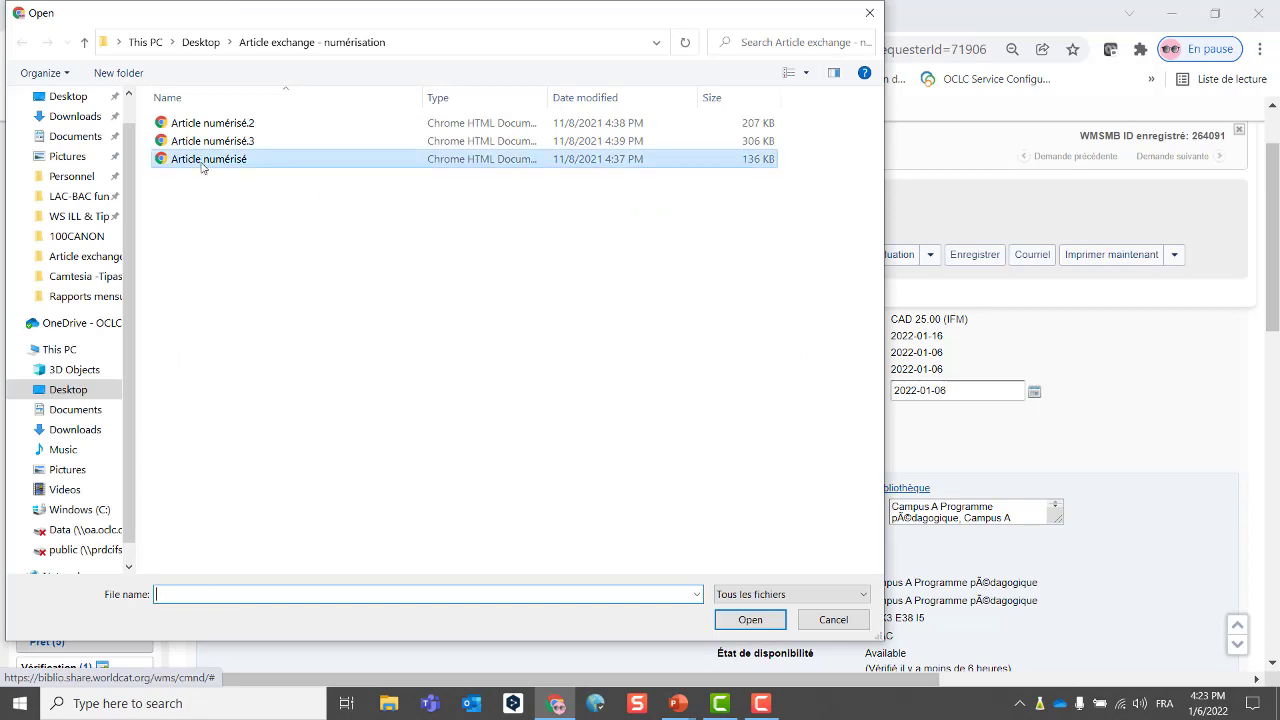
click(201, 160)
click(760, 622)
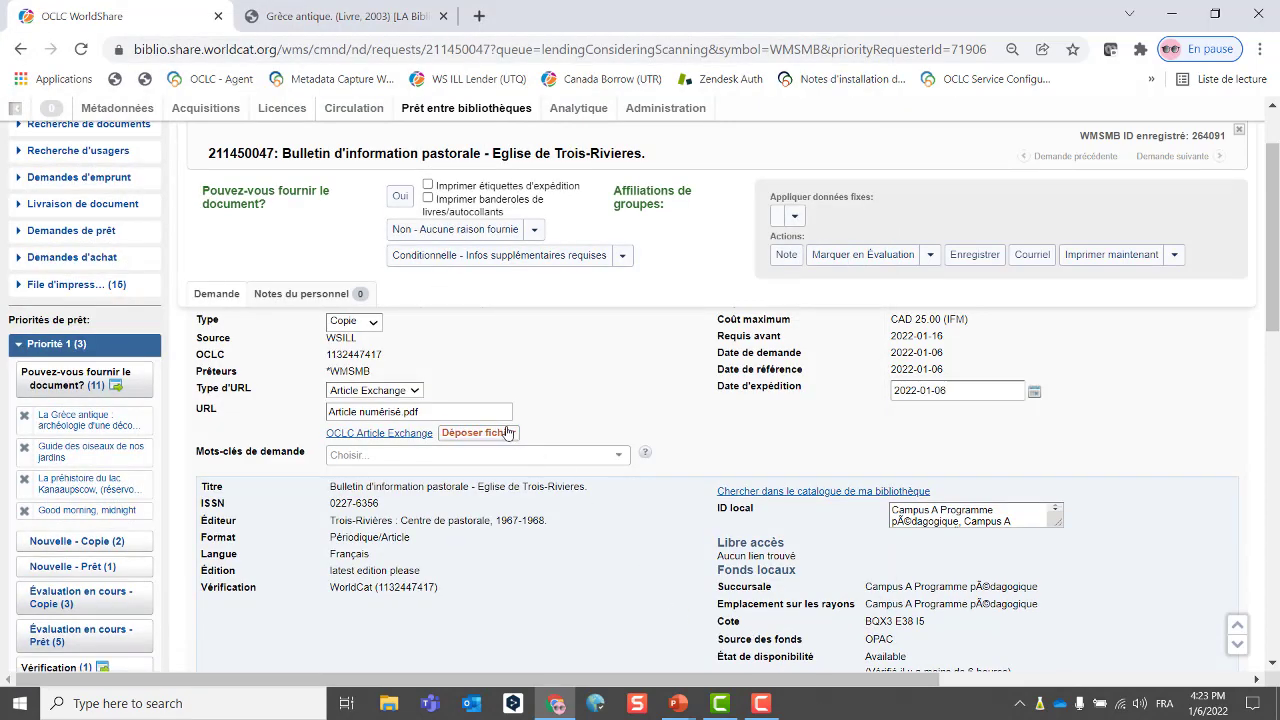
click(508, 432)
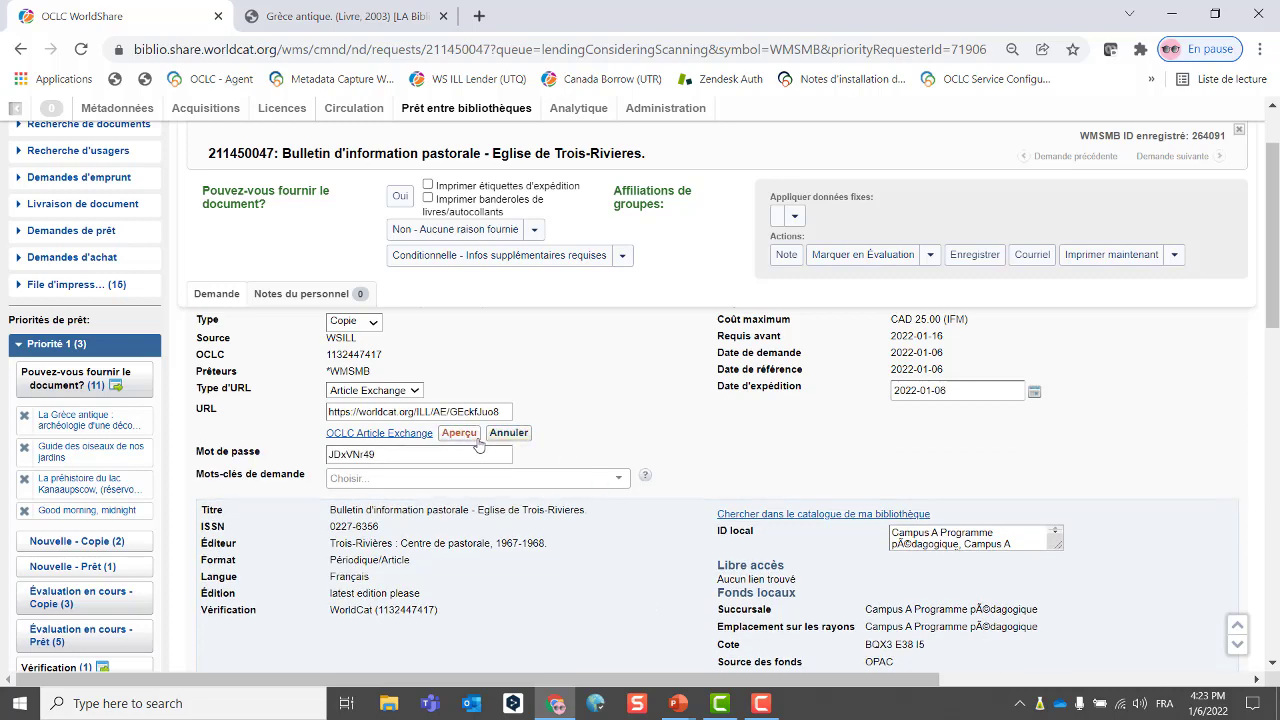
- Preview the deposited "Article numérisé" file and answer Oui to the copy request to mark it as Expédié
click(461, 435)
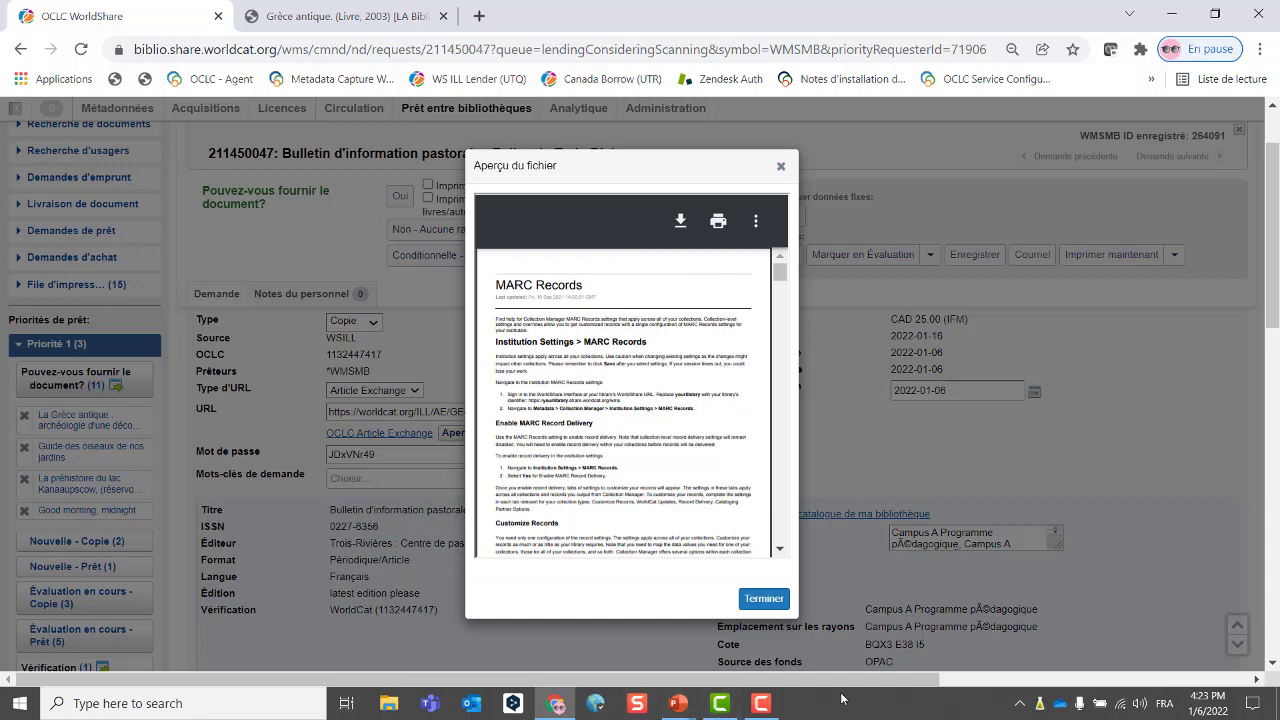
click(765, 600)
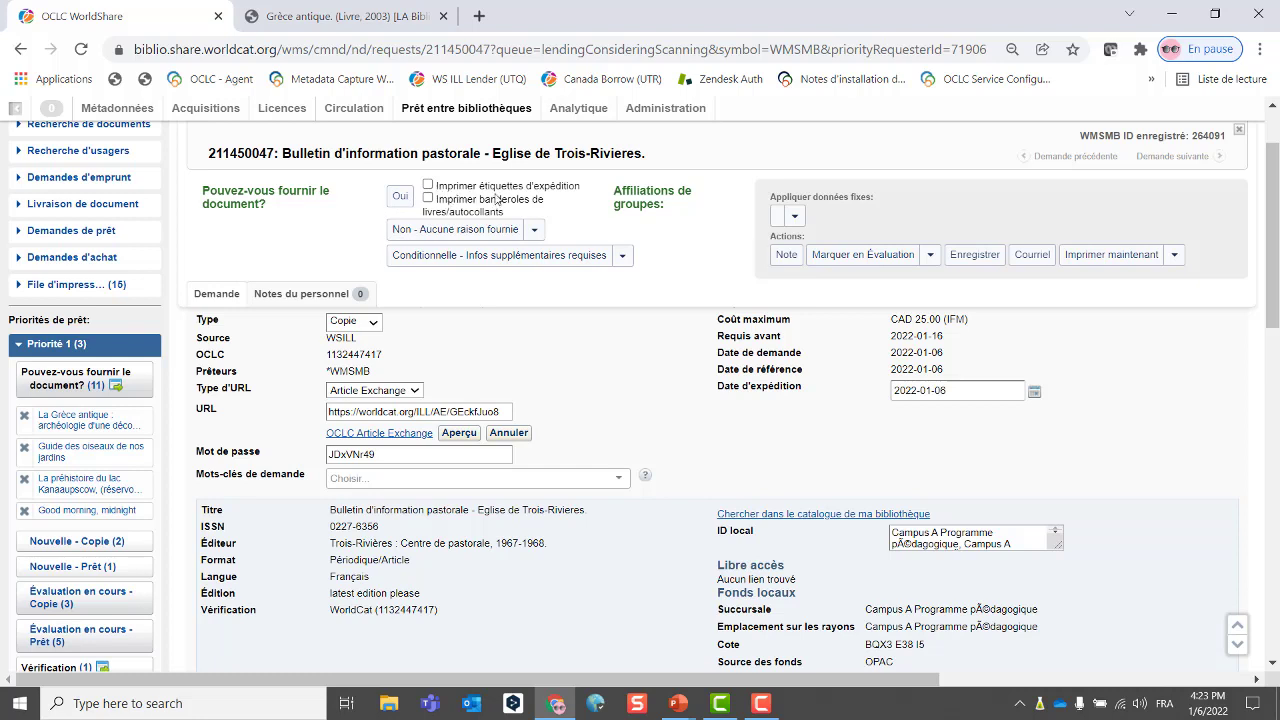
click(399, 197)
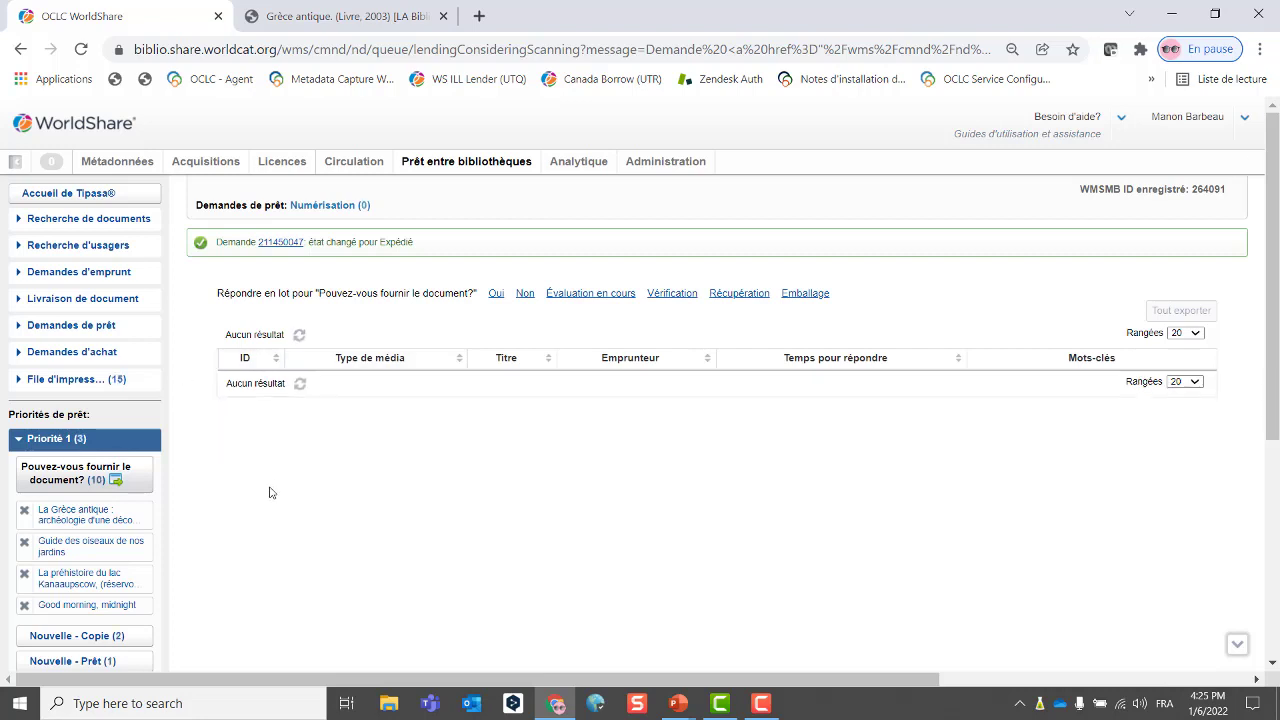
key(alt+Tab)
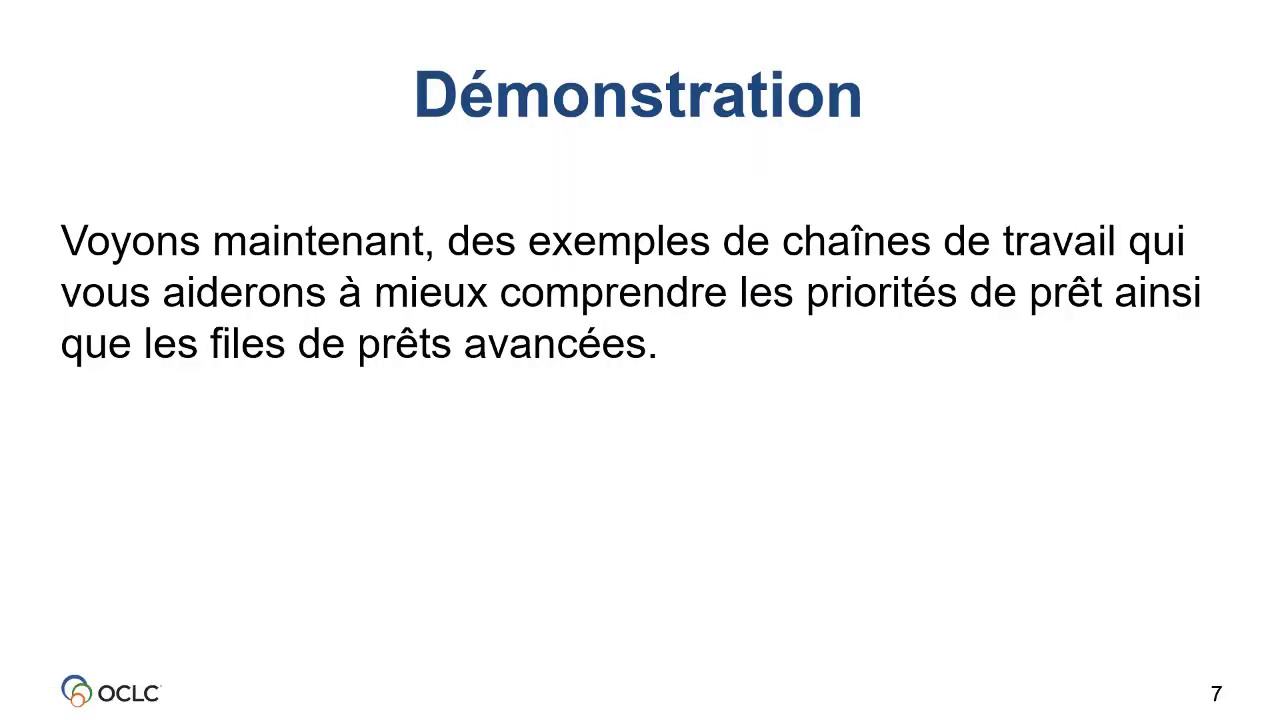
click(507, 440)
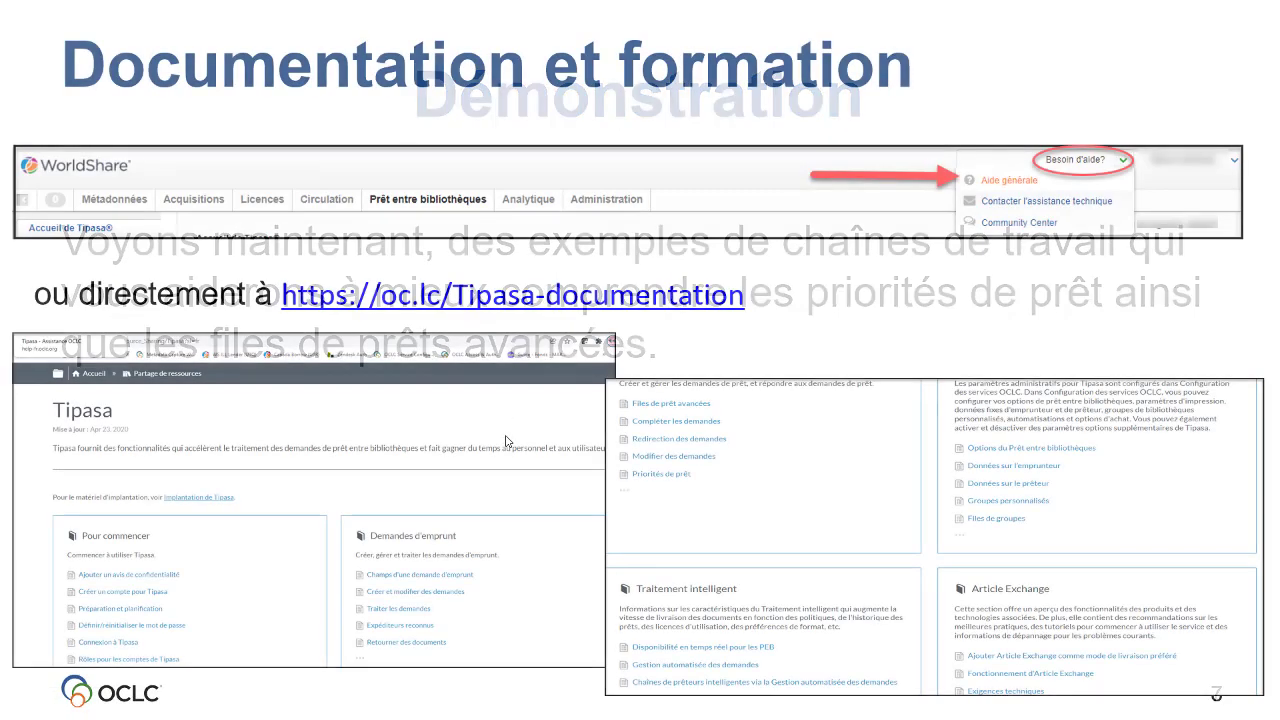